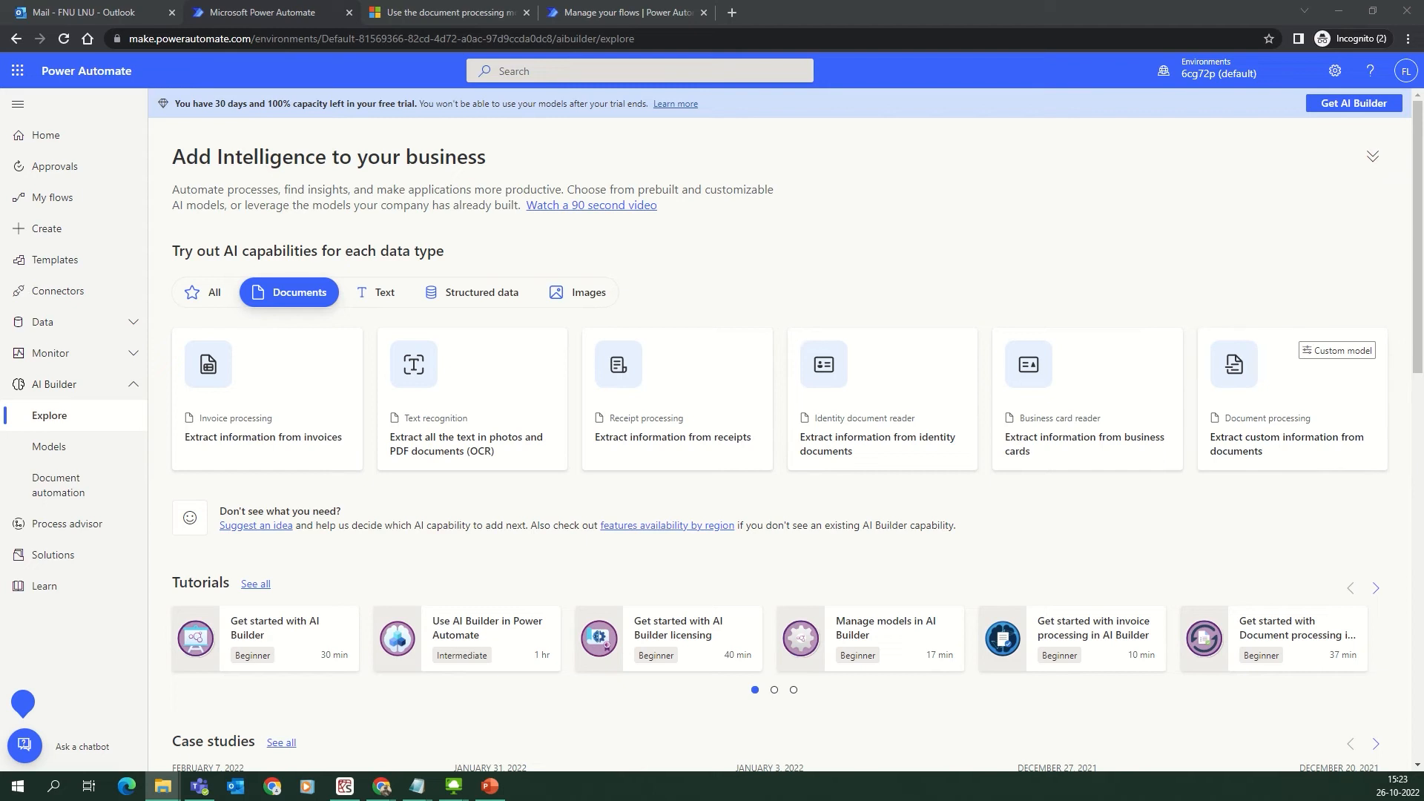
- Switch to File Explorer and look through the TestInvoices and TrainInvoices folders inside Vendor1 of InvoiceData
left_click_drag(1423, 371, 603, 0)
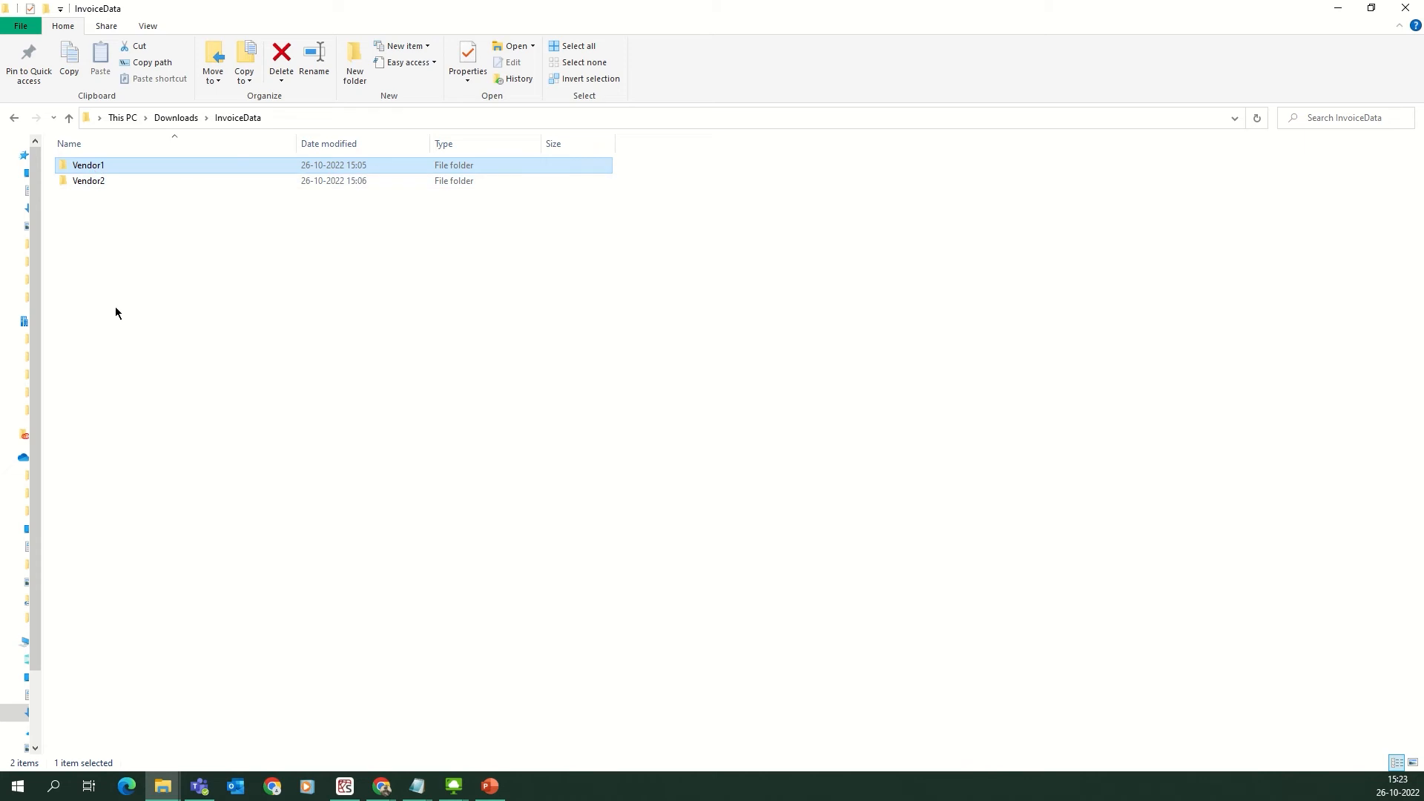
double_click(113, 166)
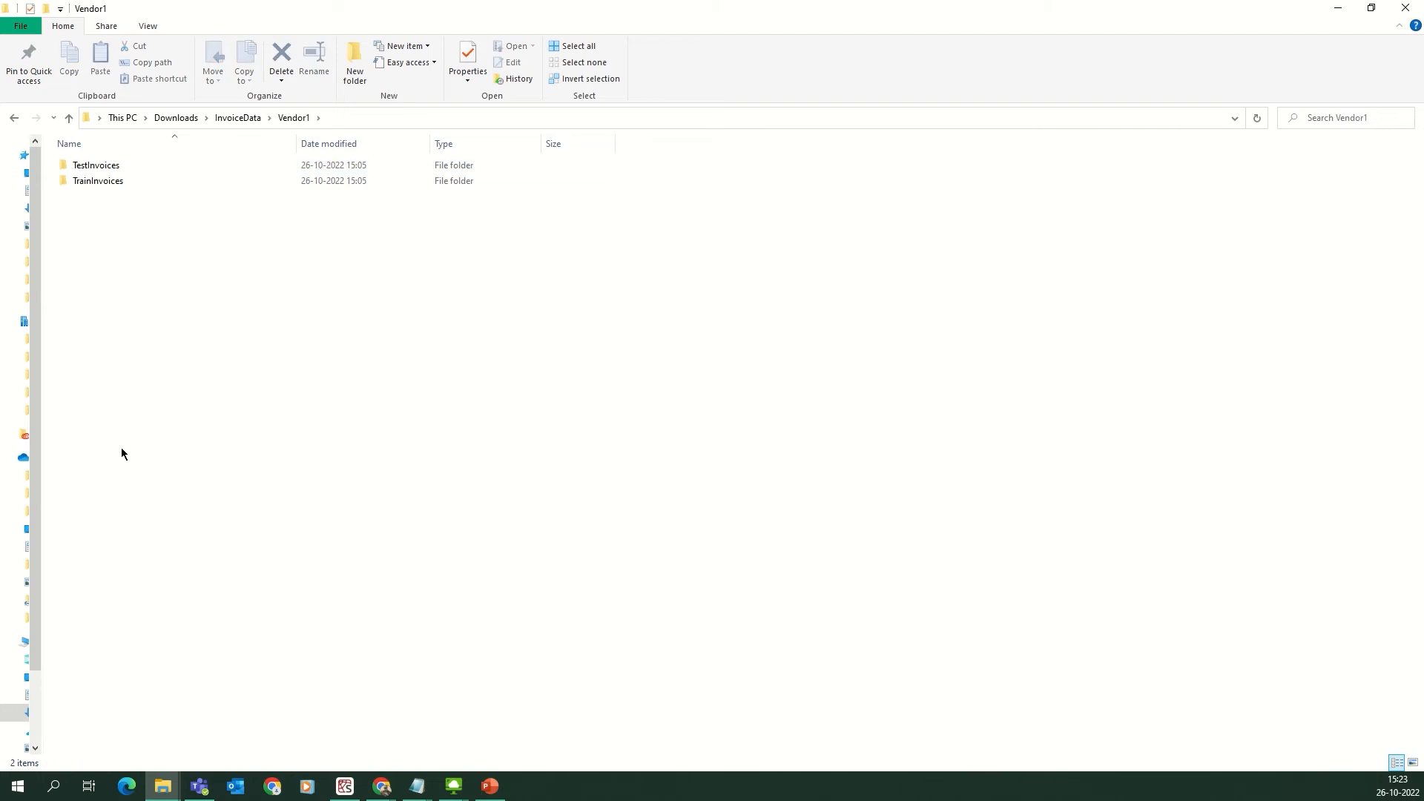
mouse_move(128, 169)
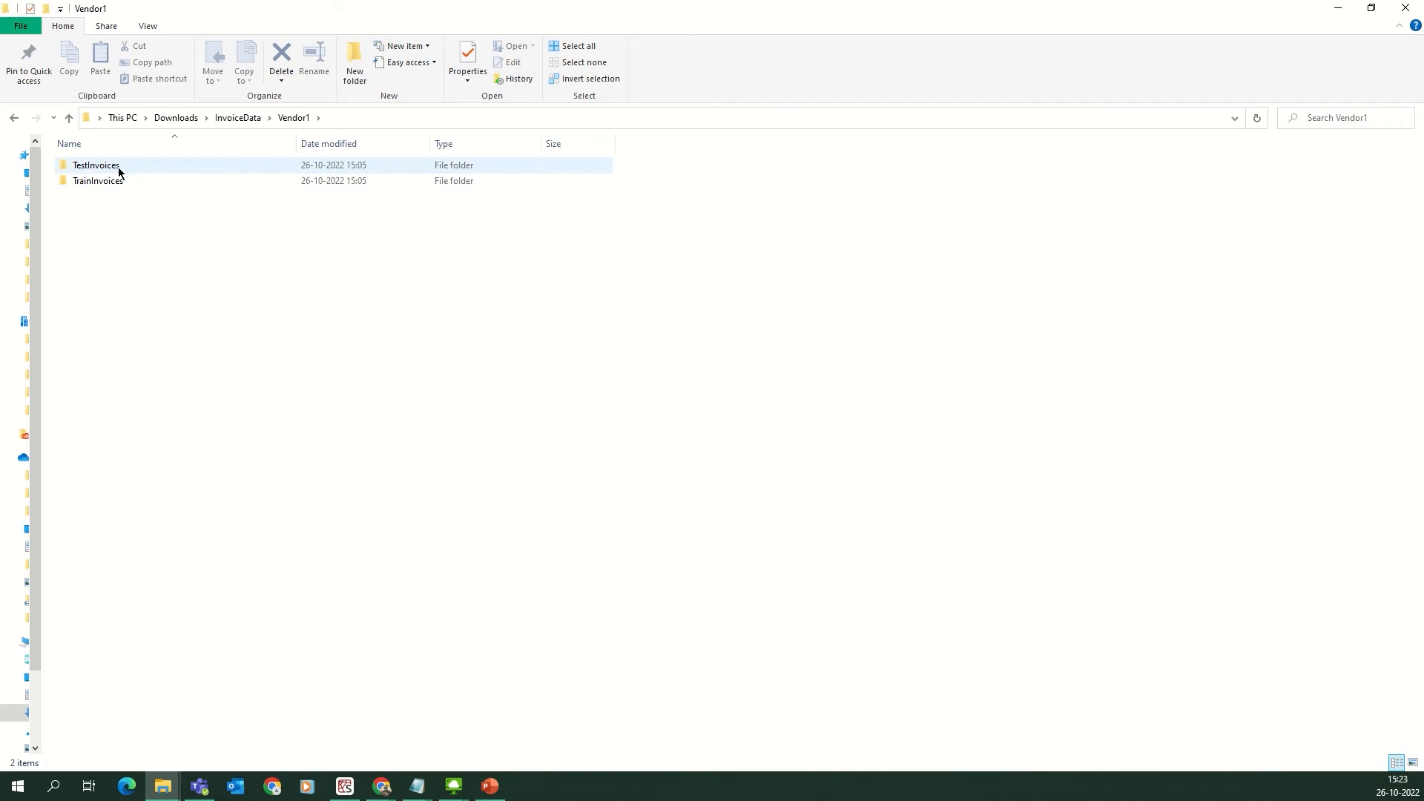
double_click(121, 167)
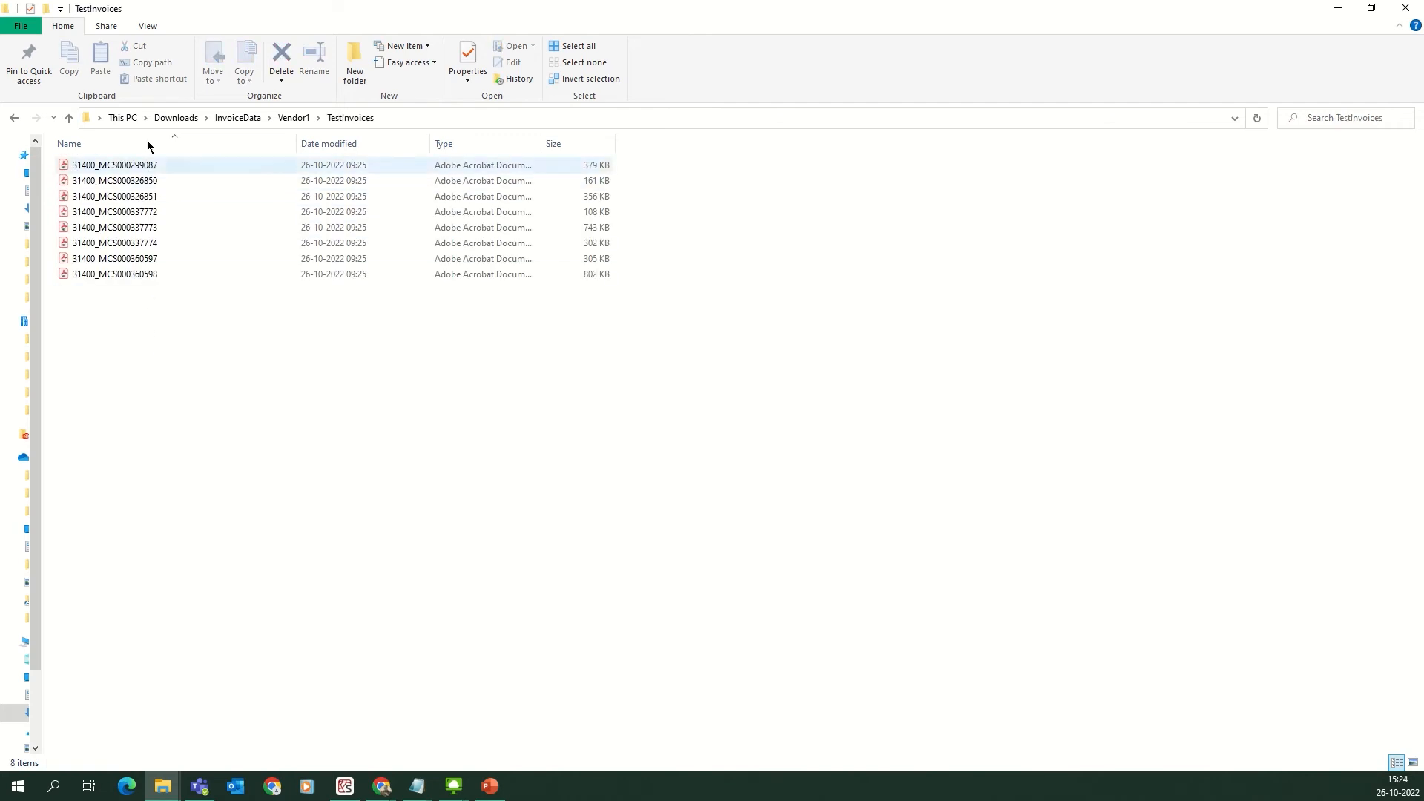
left_click(284, 118)
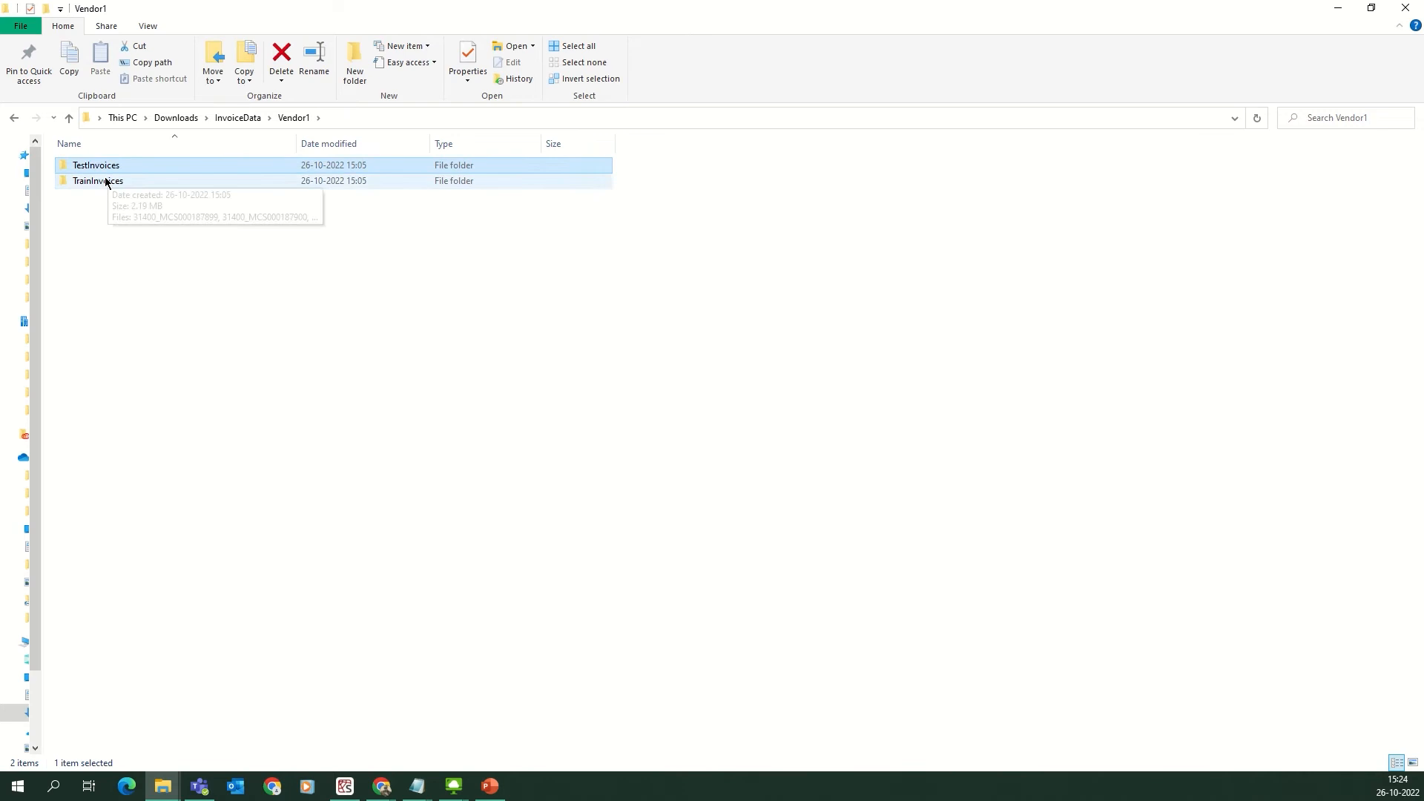
double_click(104, 181)
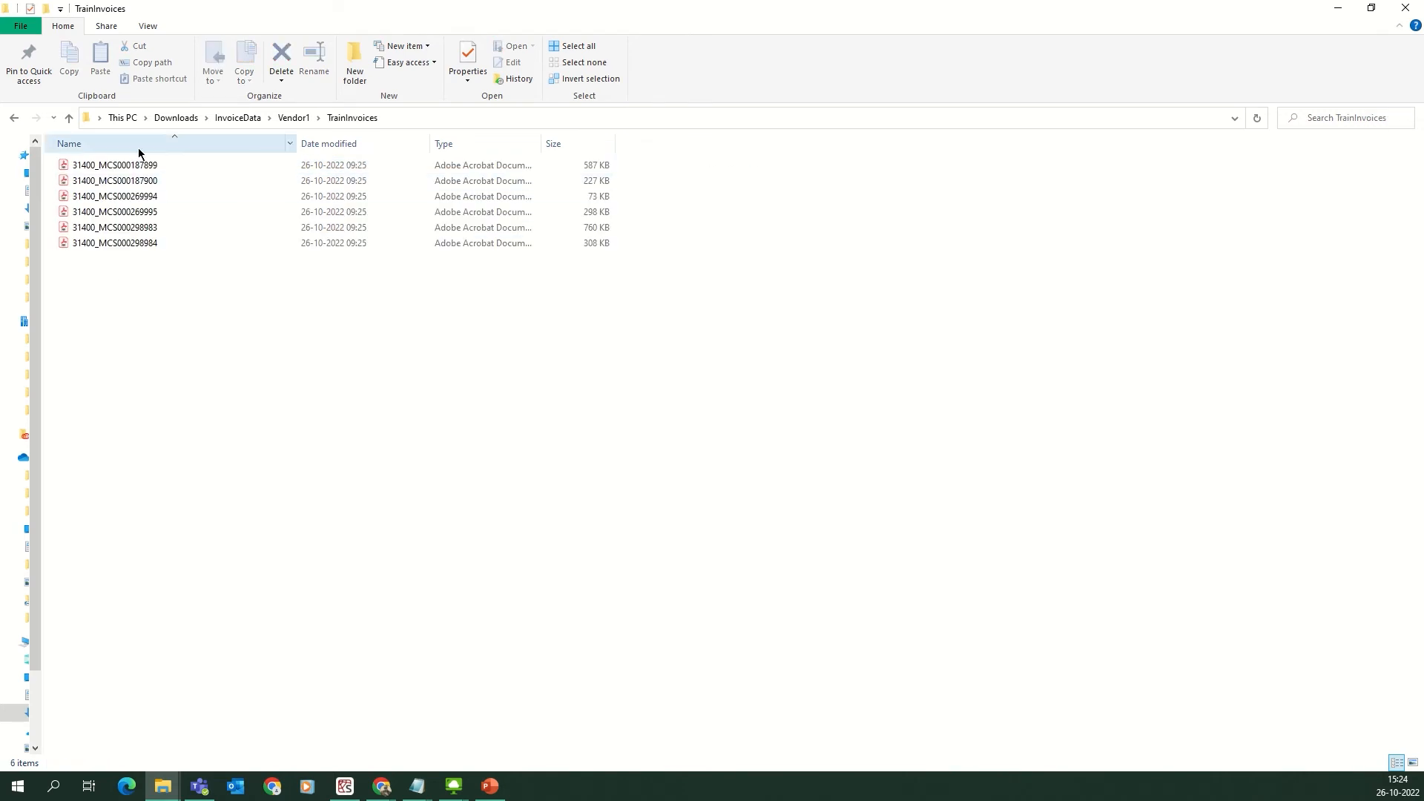
key("alt+Left")
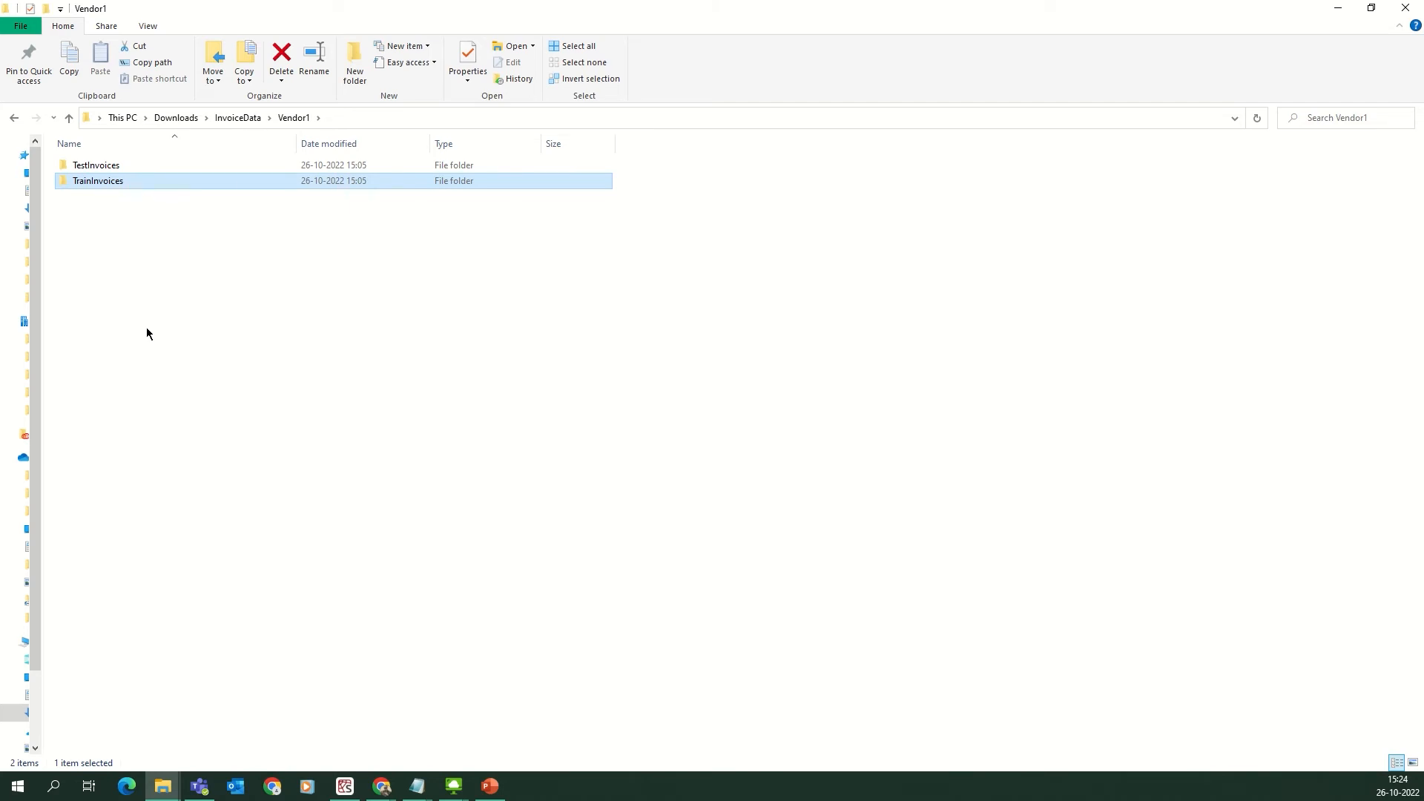
- Look through the TrainInvoices folder of Vendor2 and return to the Vendor1 folder
left_click(238, 118)
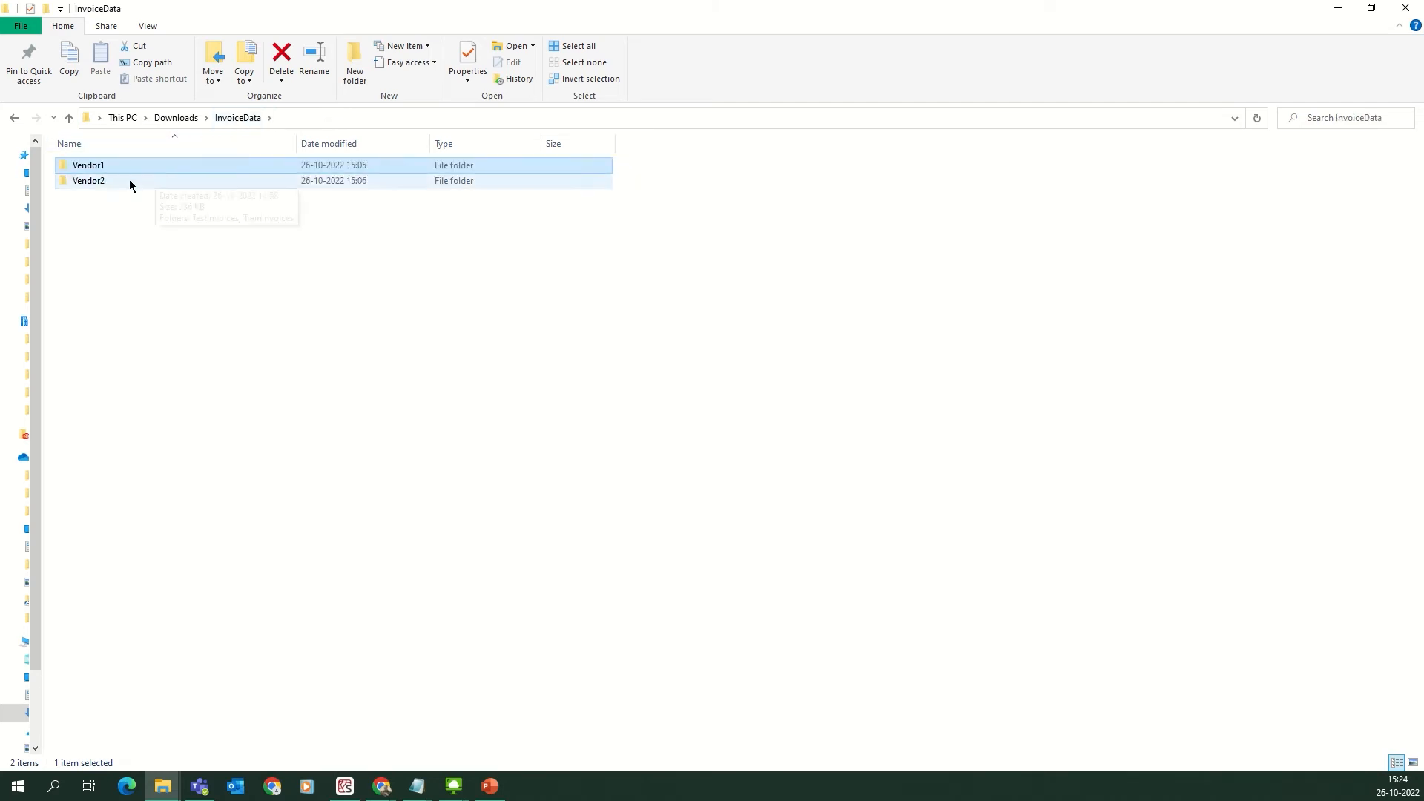
double_click(107, 181)
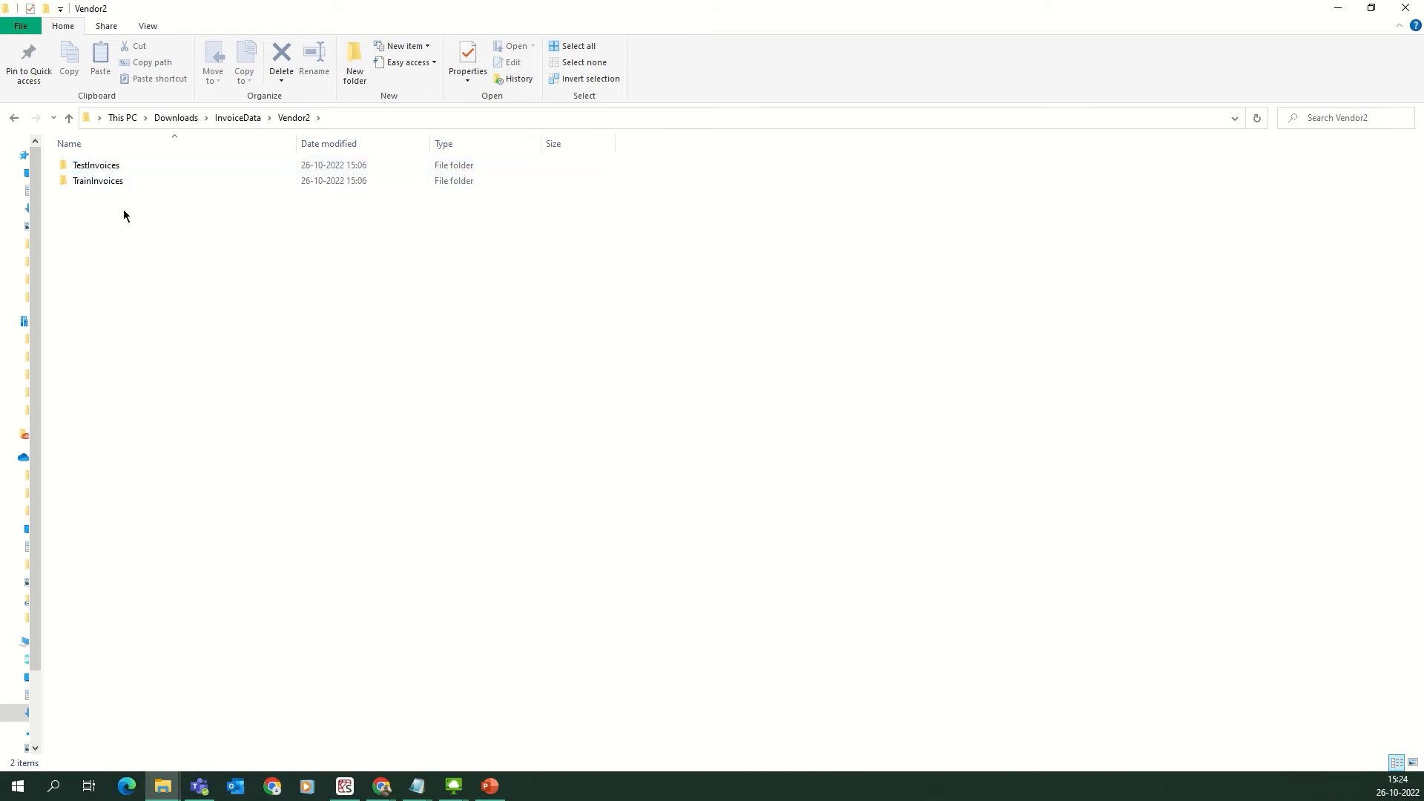
double_click(115, 184)
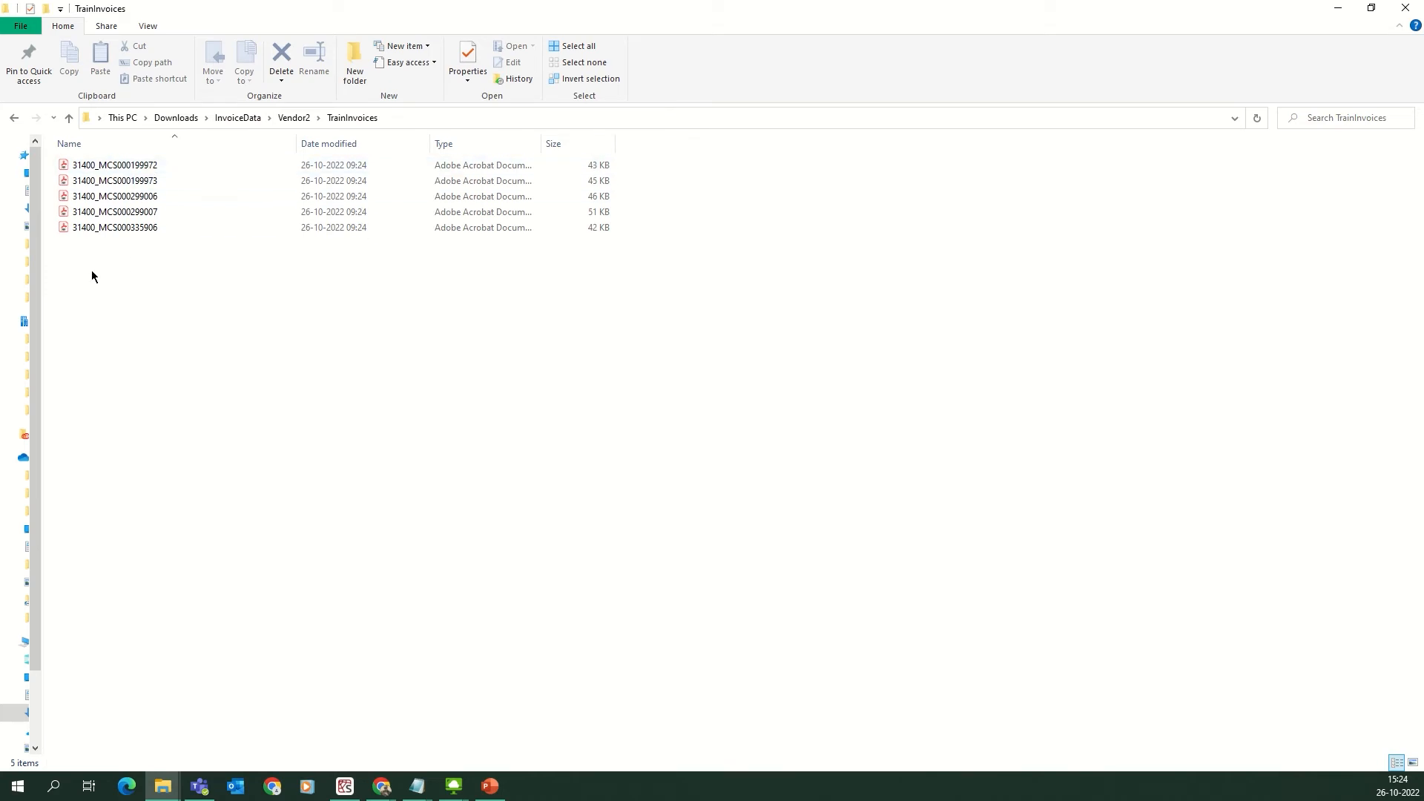
left_click(245, 118)
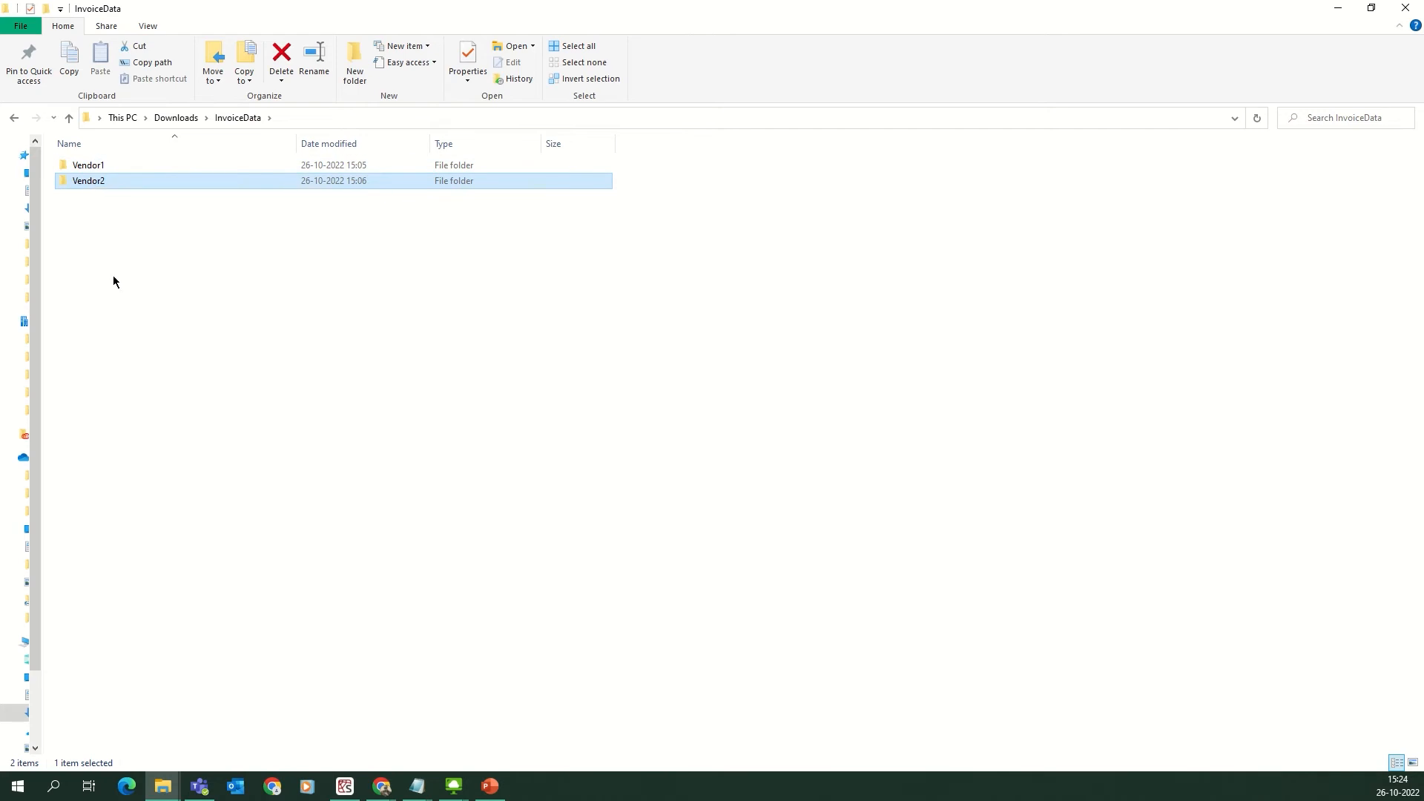
double_click(94, 166)
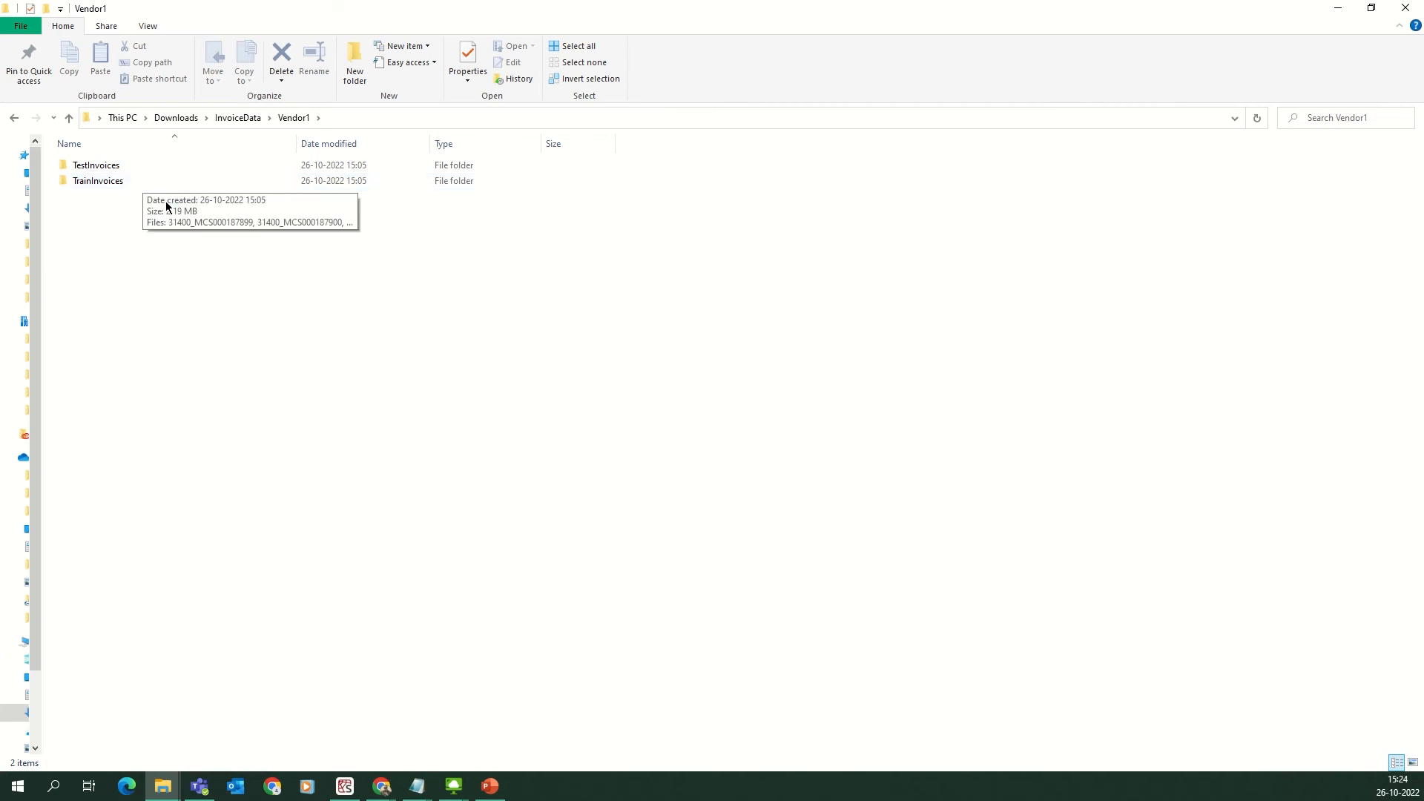
- Switch to Power Automate and start a custom AI Builder model for extracting custom information from documents
key("alt+Tab")
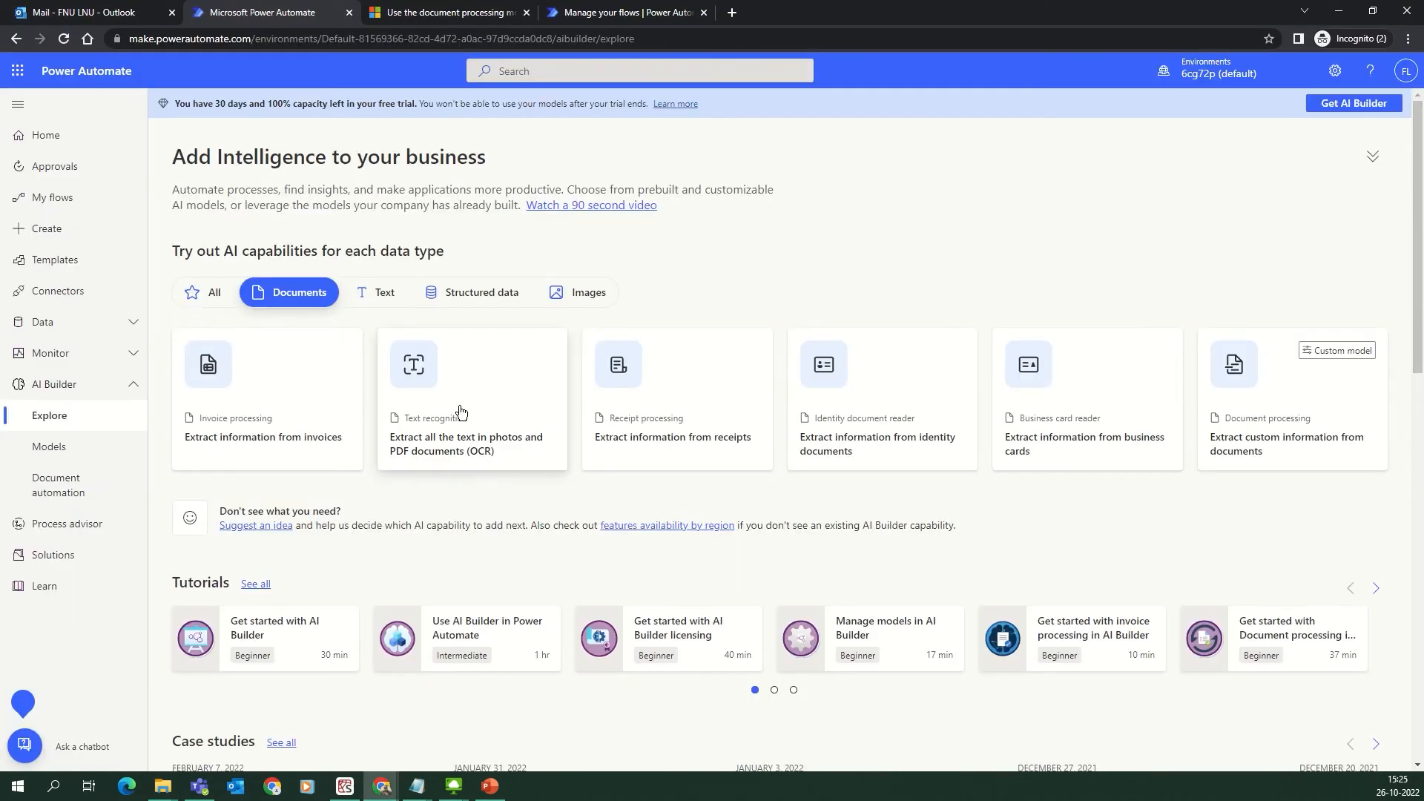
left_click(1320, 417)
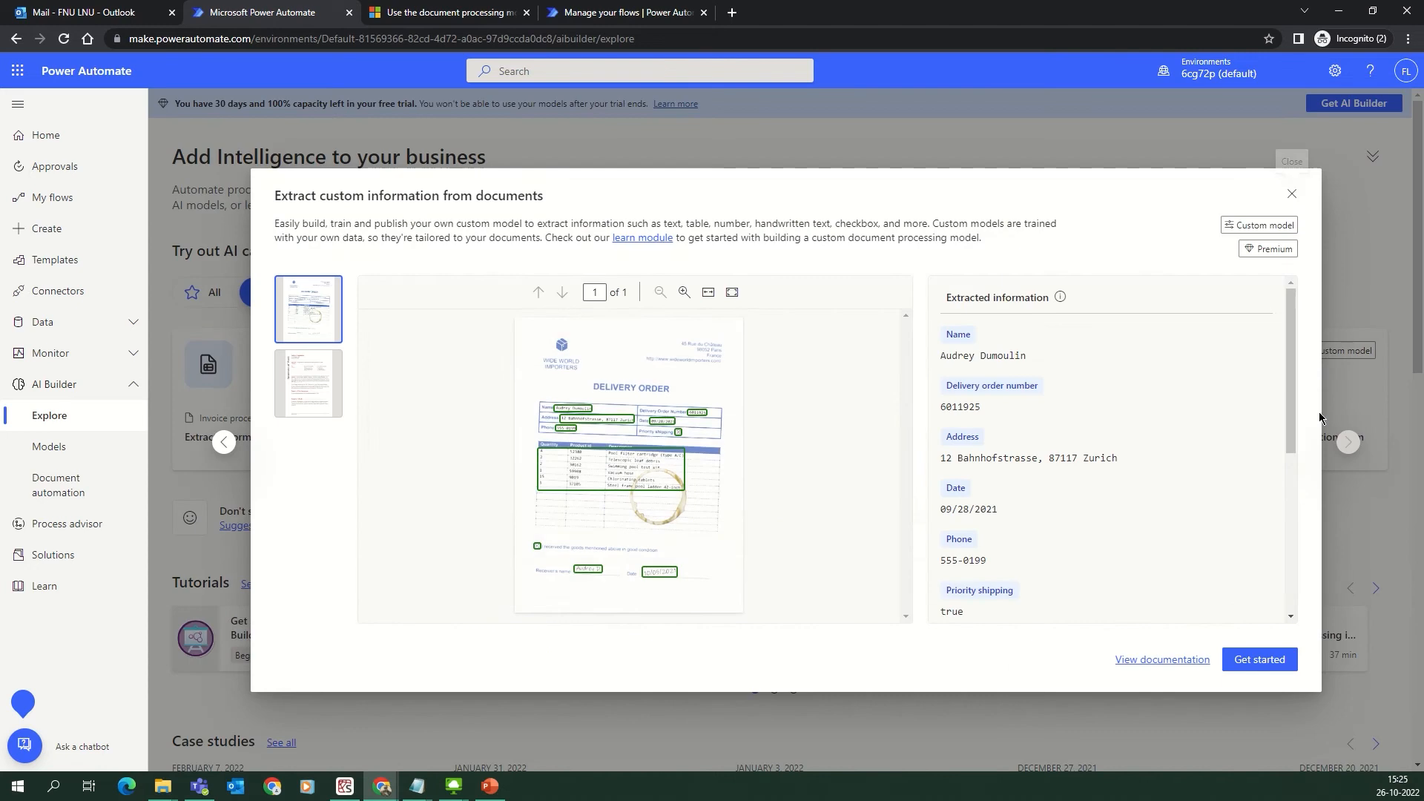
left_click(1303, 195)
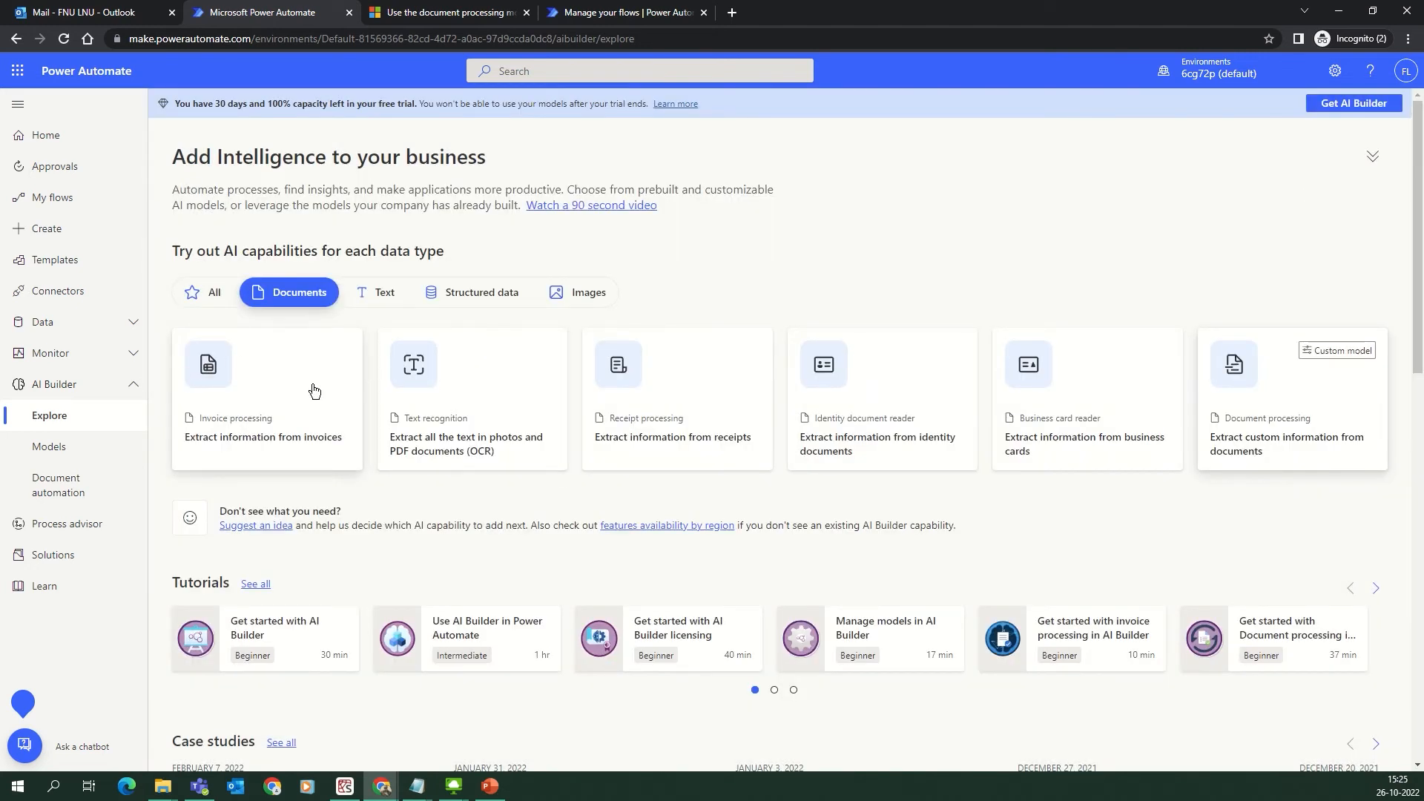
left_click(1314, 391)
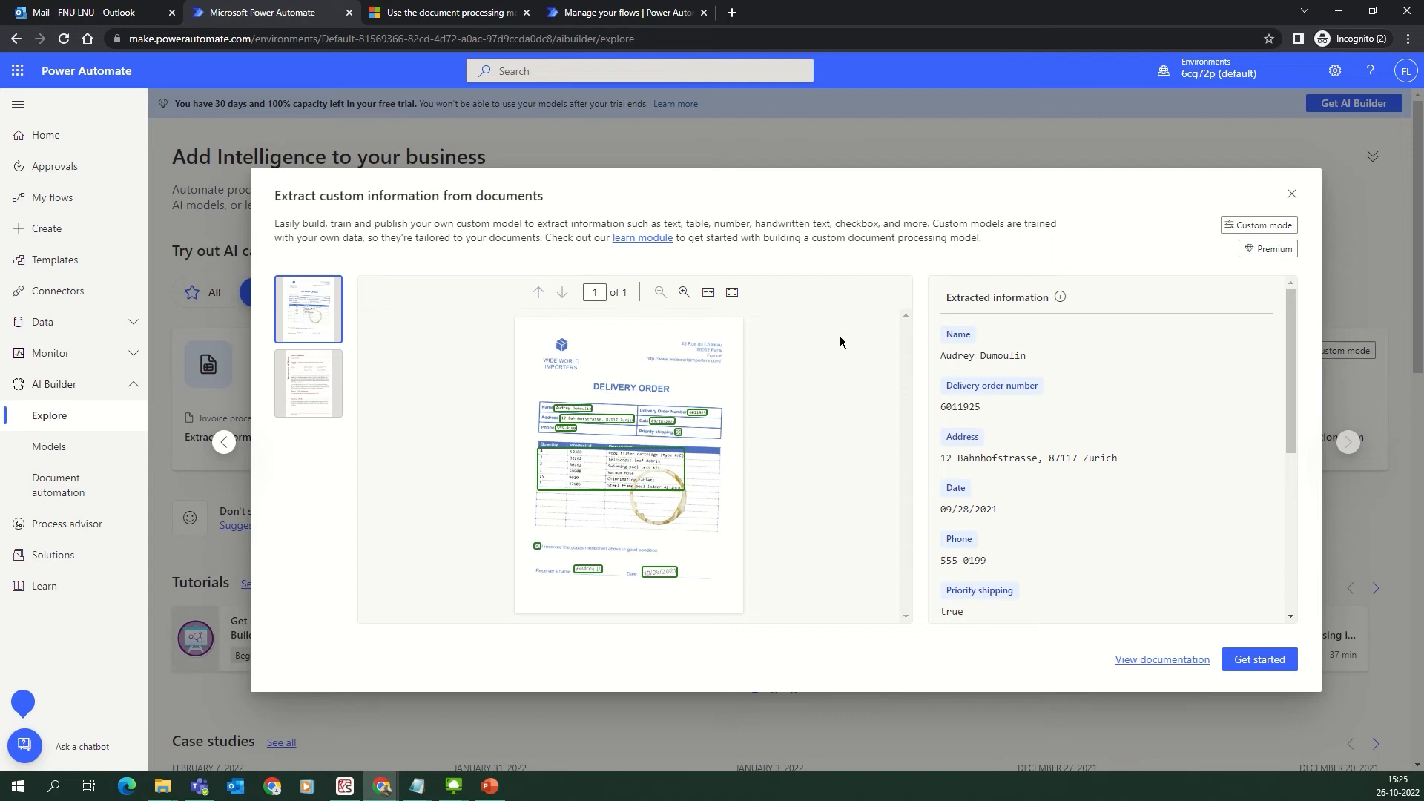
left_click(1252, 660)
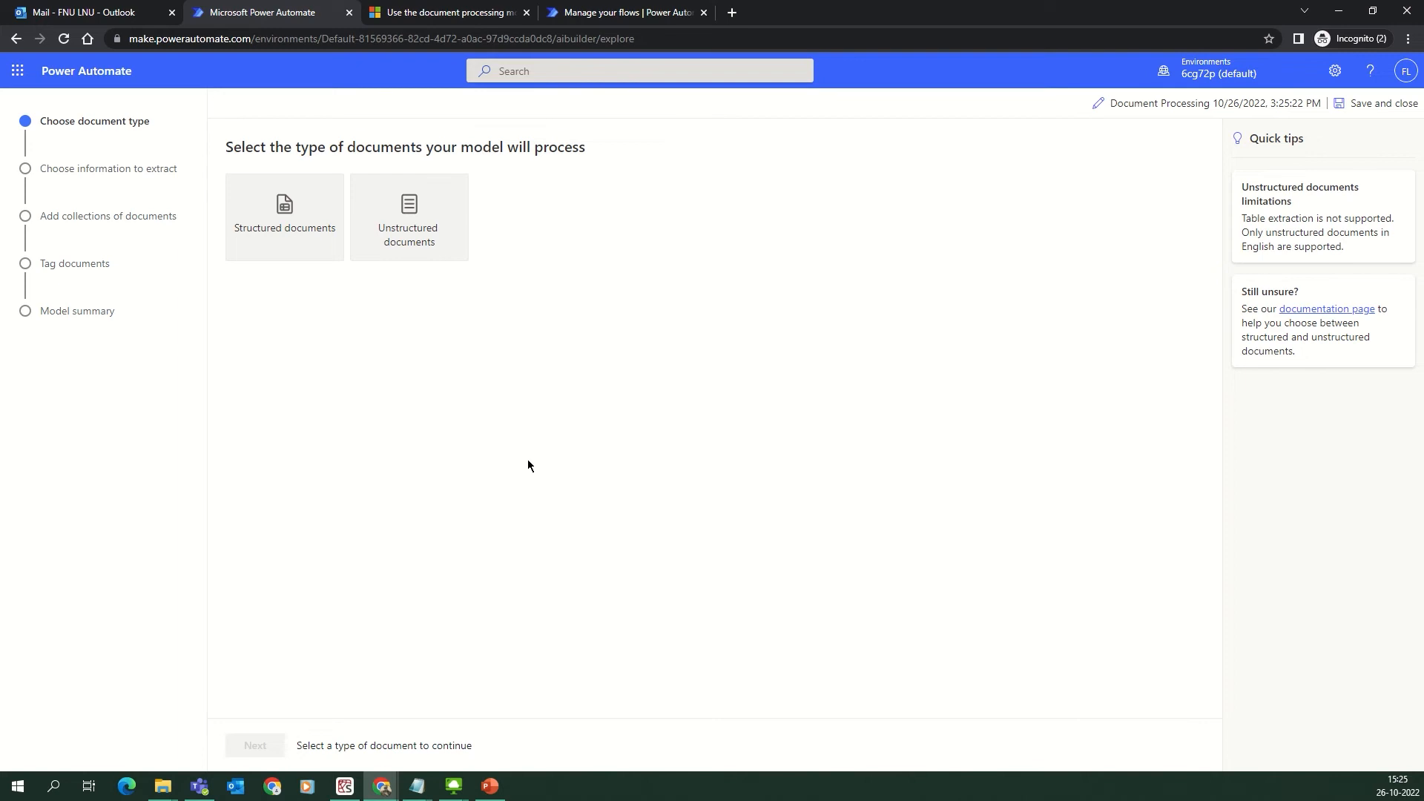
- View the invoice 31400_MCS000299087 from Vendor1's TestInvoices folder in Acrobat Reader, and minimize it
left_click(170, 791)
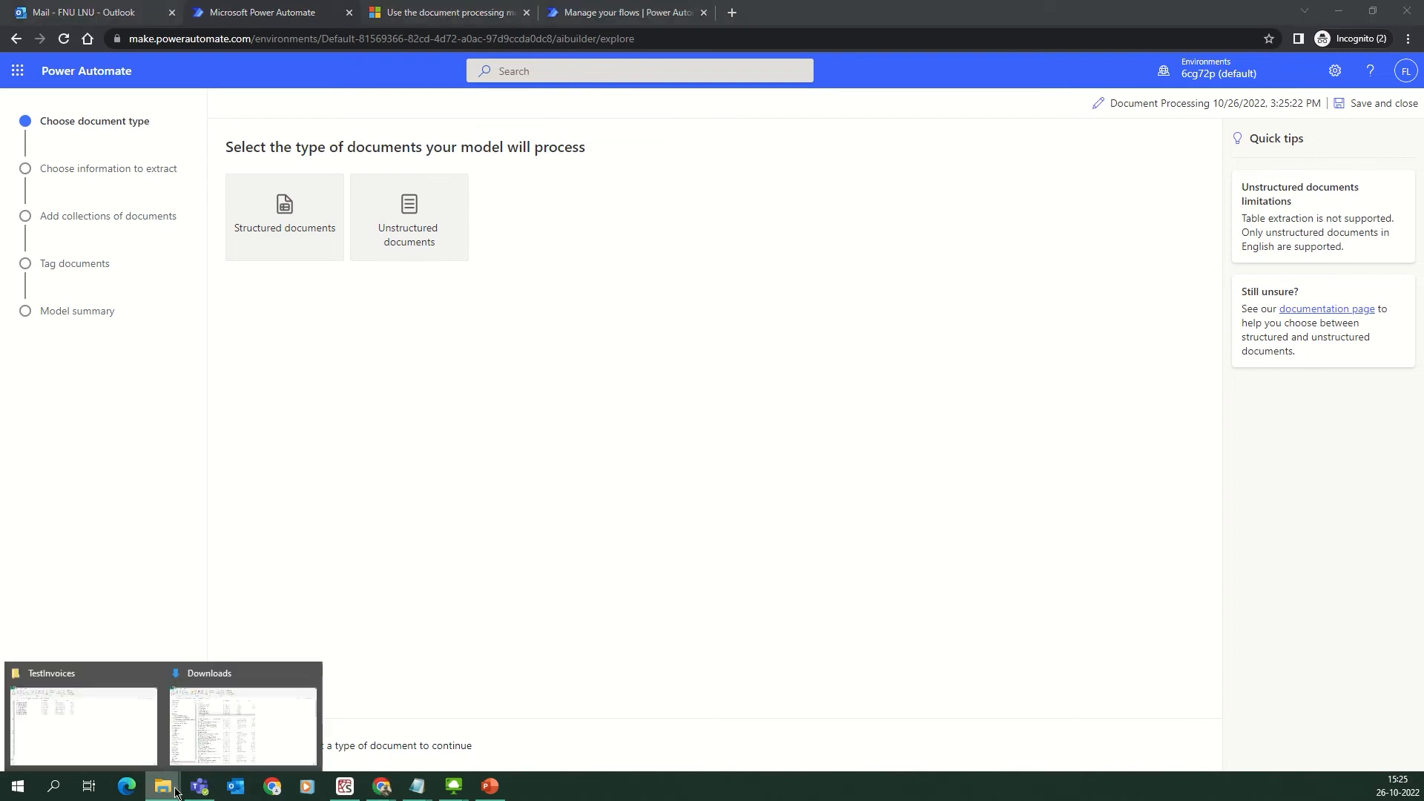
left_click(106, 744)
double_click(169, 167)
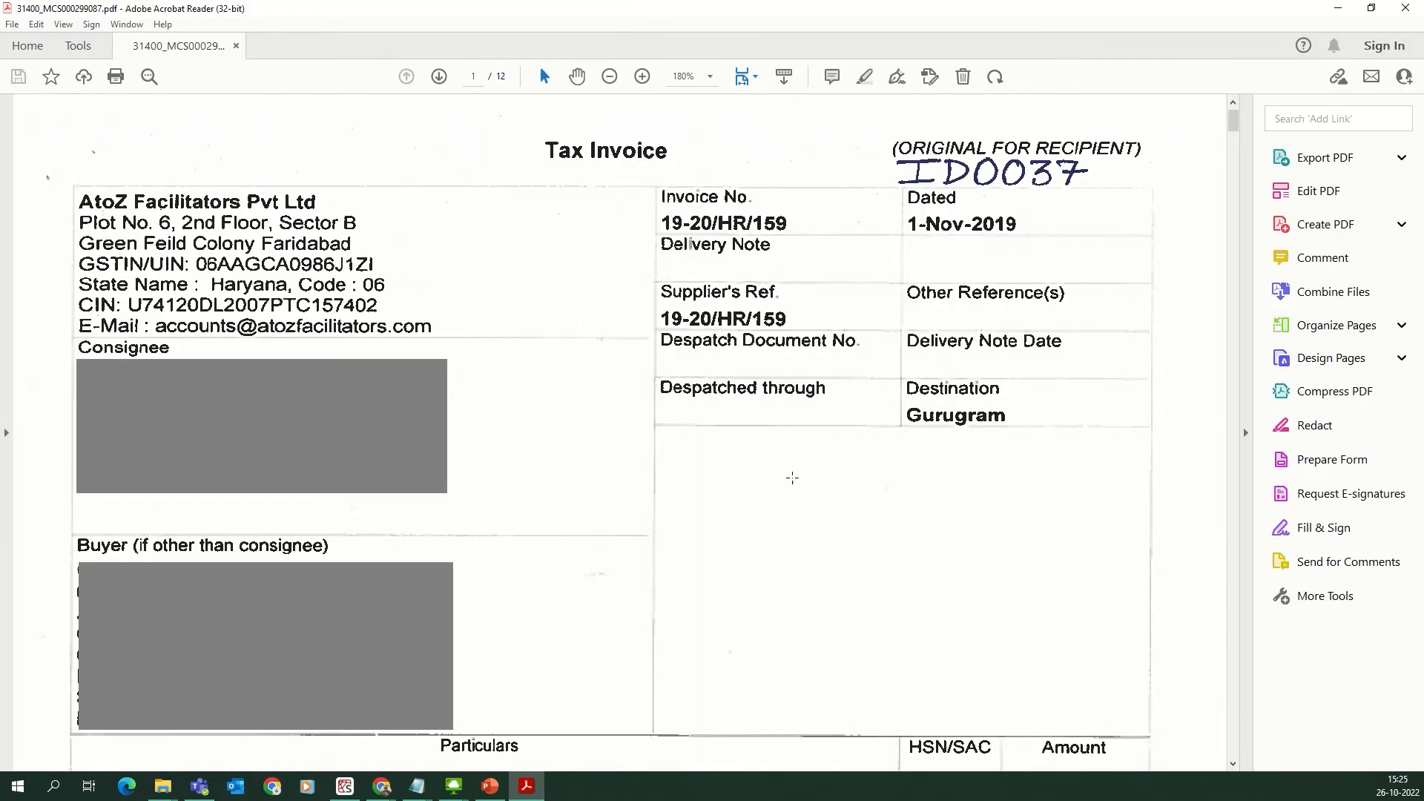
left_click(1338, 8)
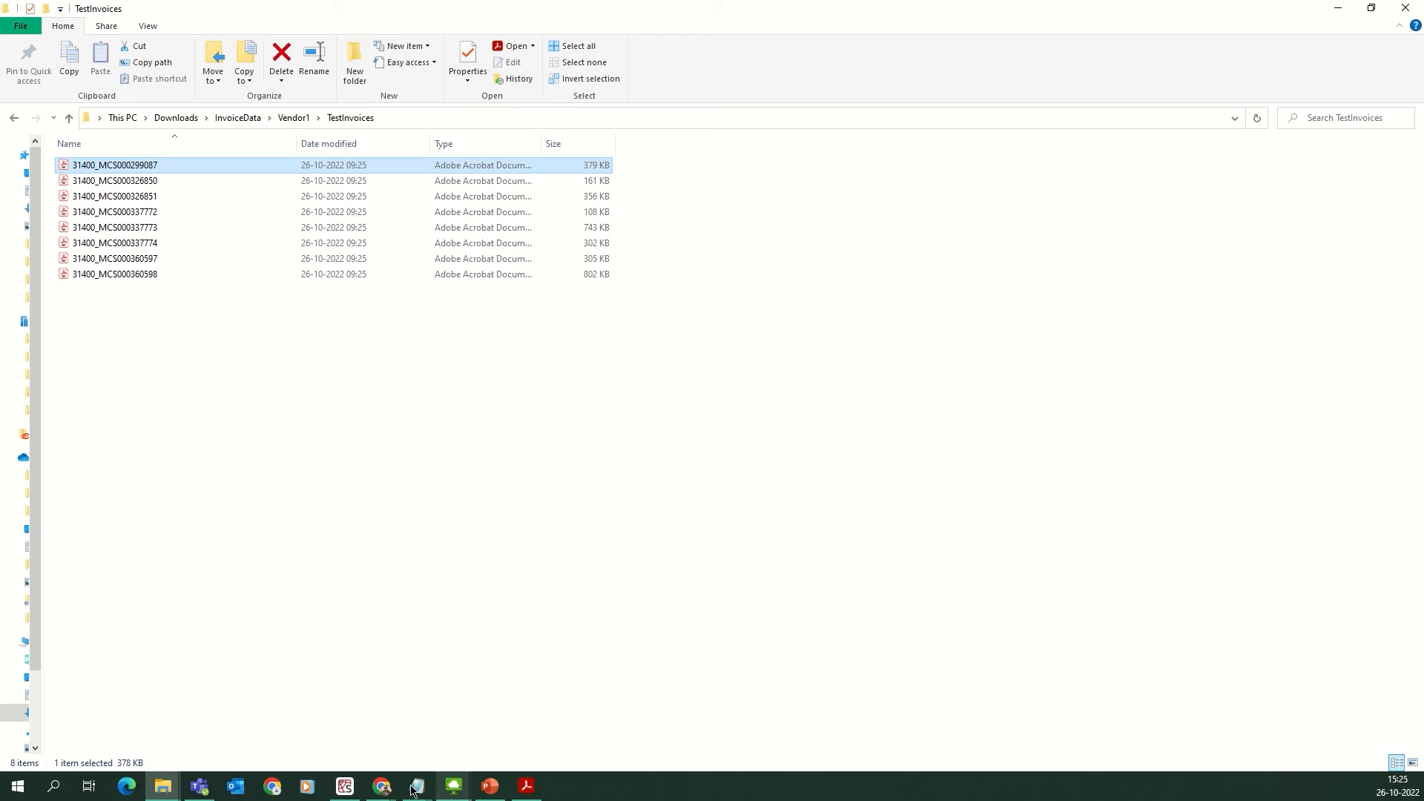
- Return to Power Automate, choose Unstructured documents as the model's document type and continue to the information to extract
mouse_move(381, 788)
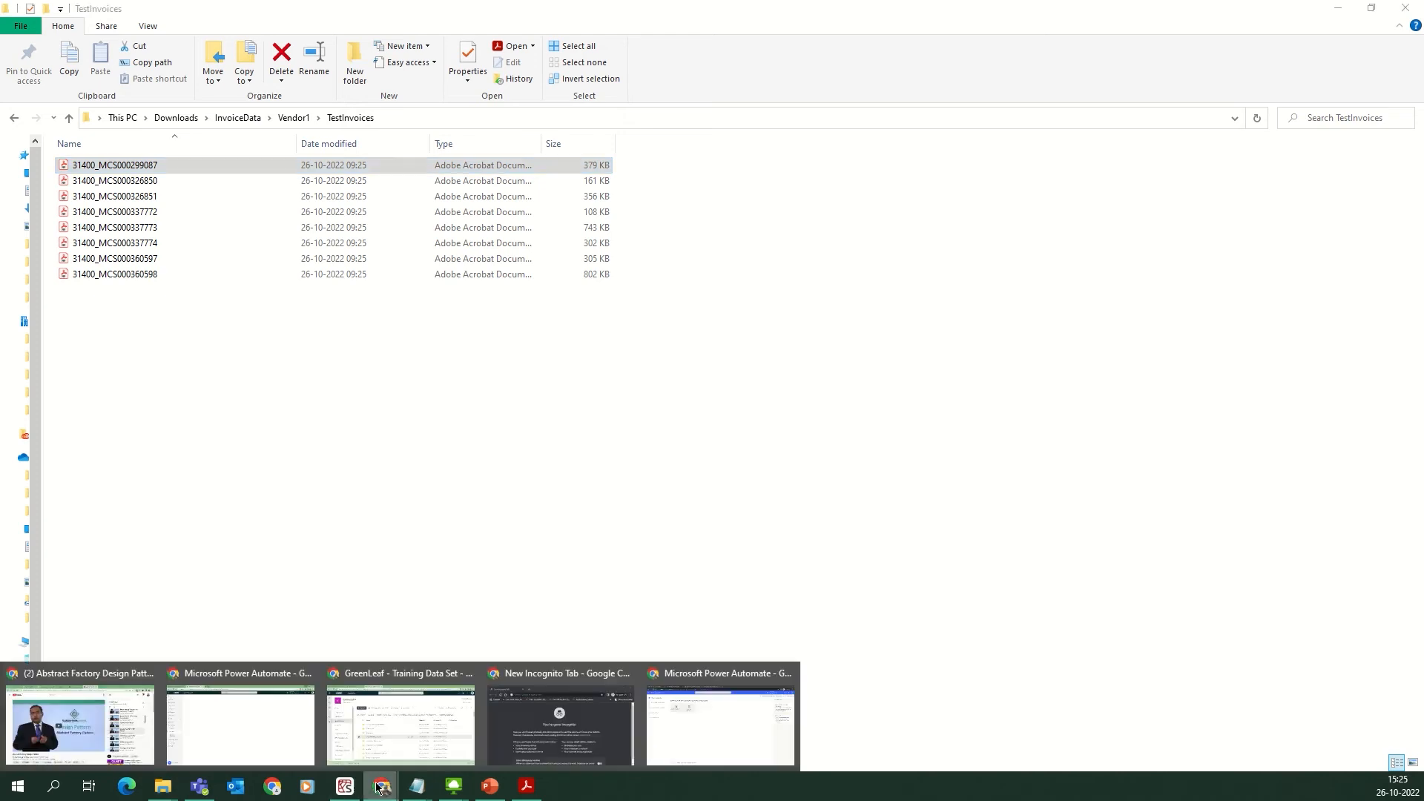
left_click(709, 708)
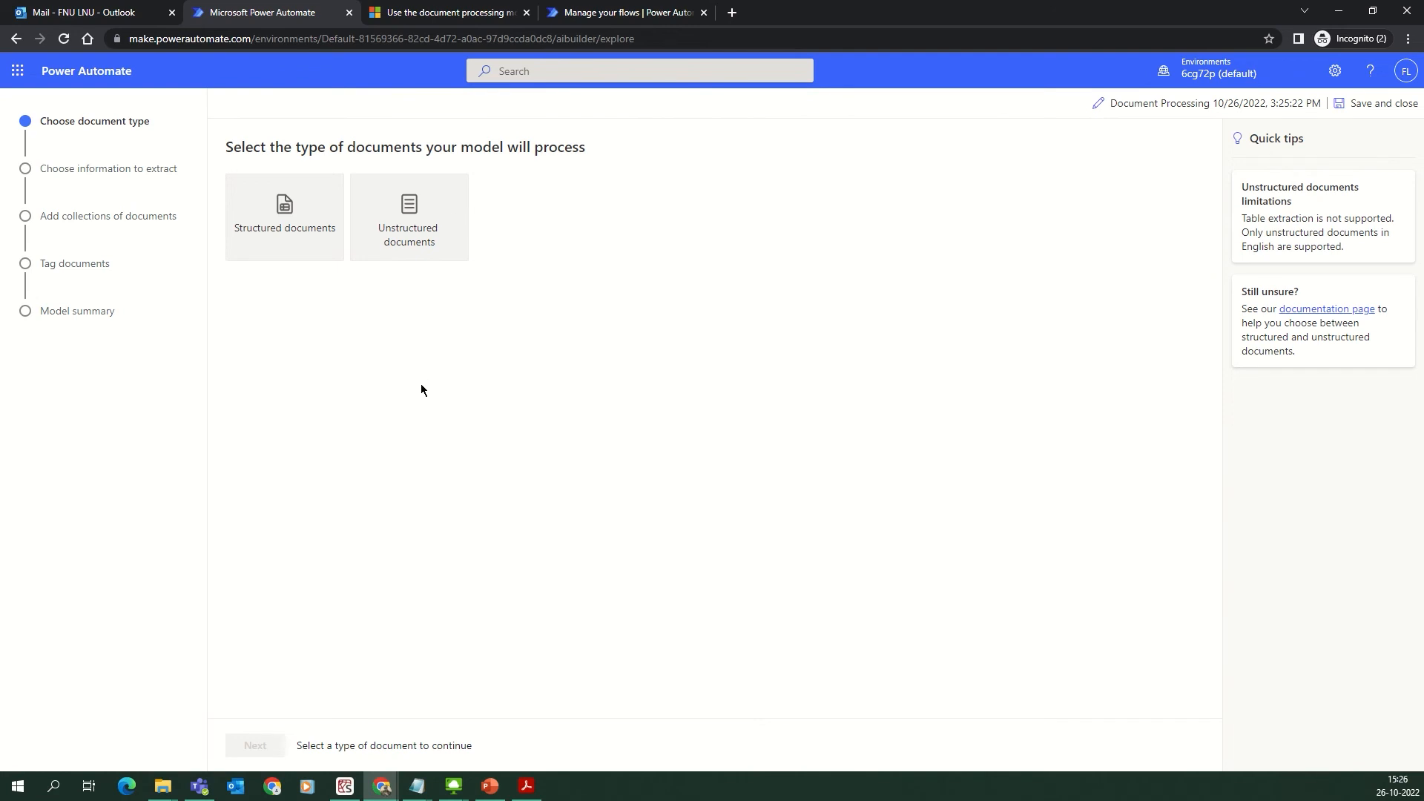
left_click(412, 217)
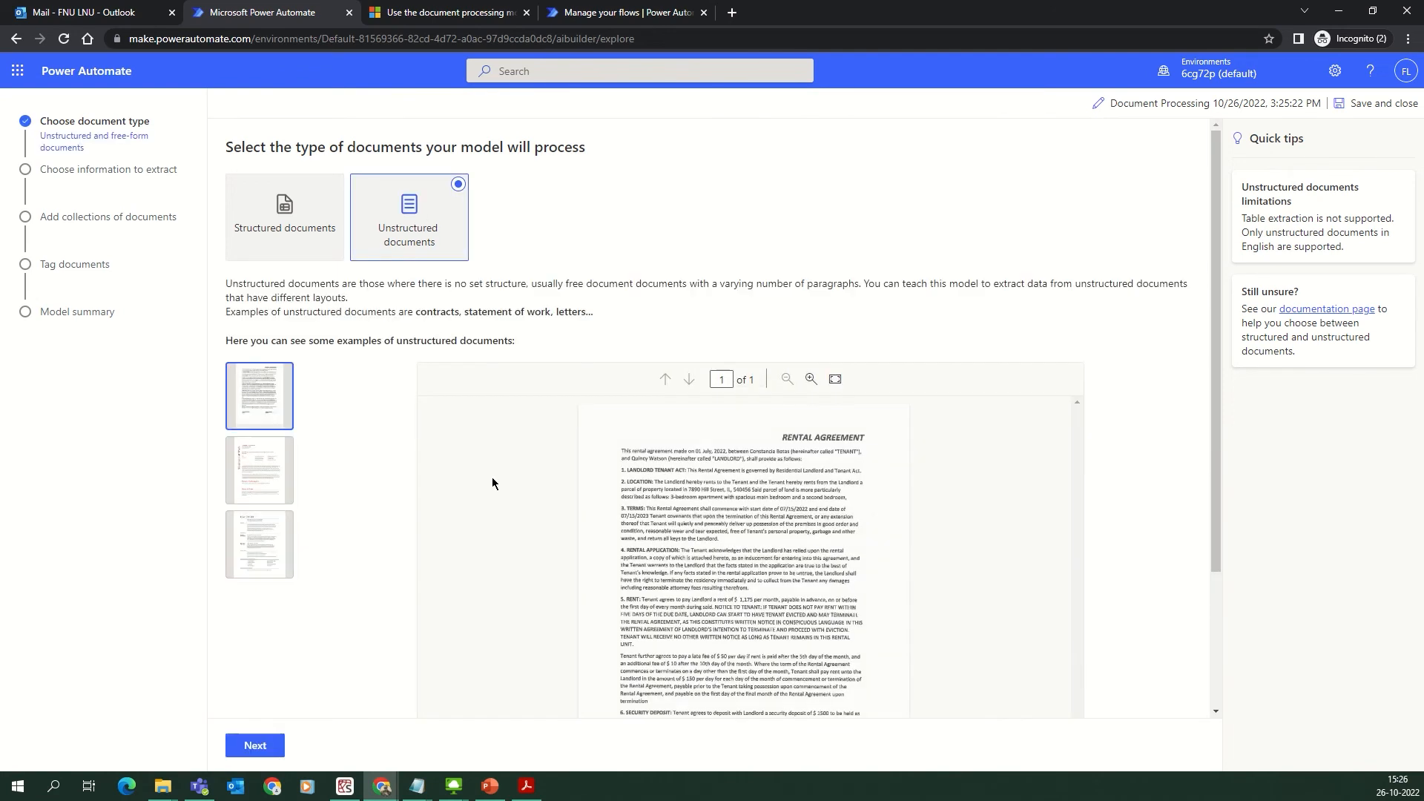
scroll(485, 486, "down", 2)
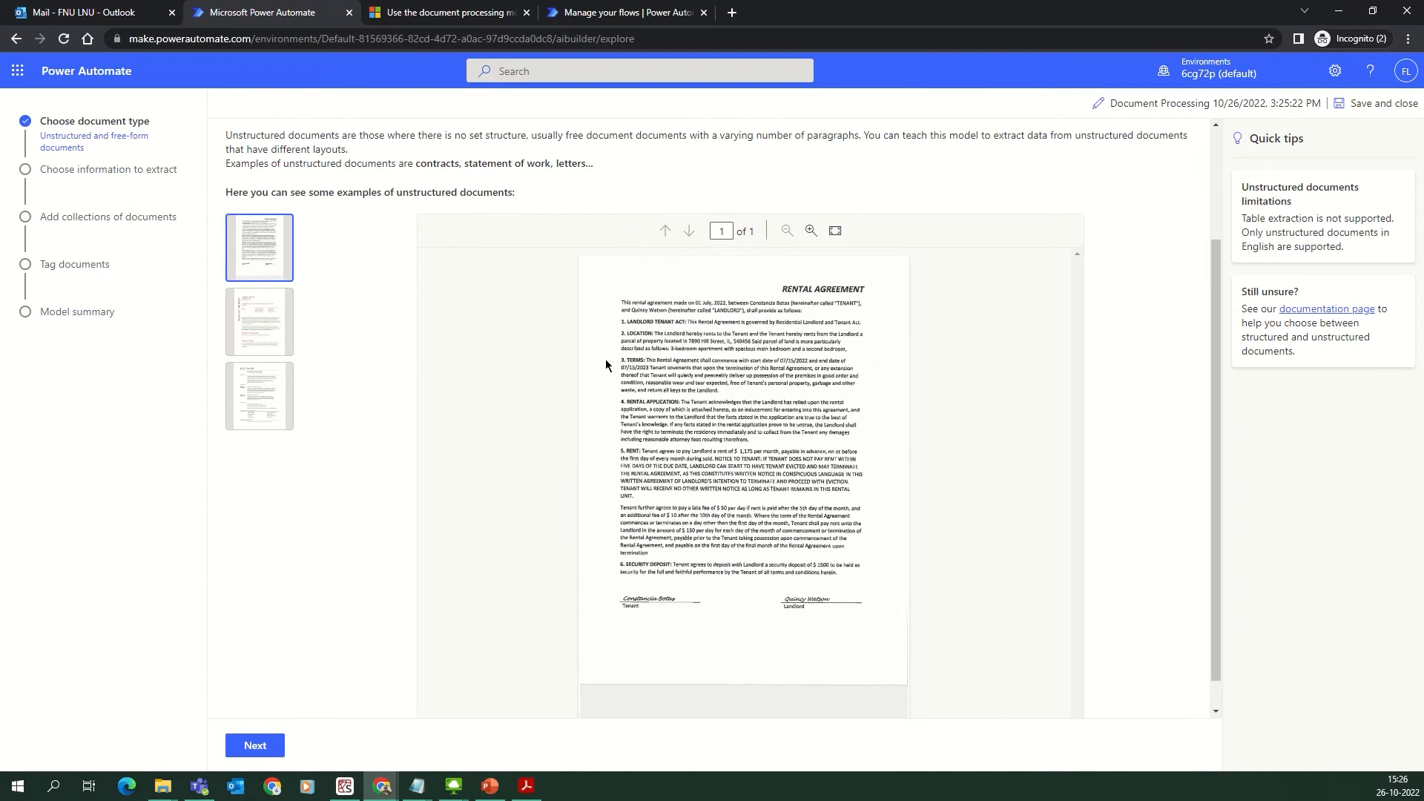
left_click(257, 751)
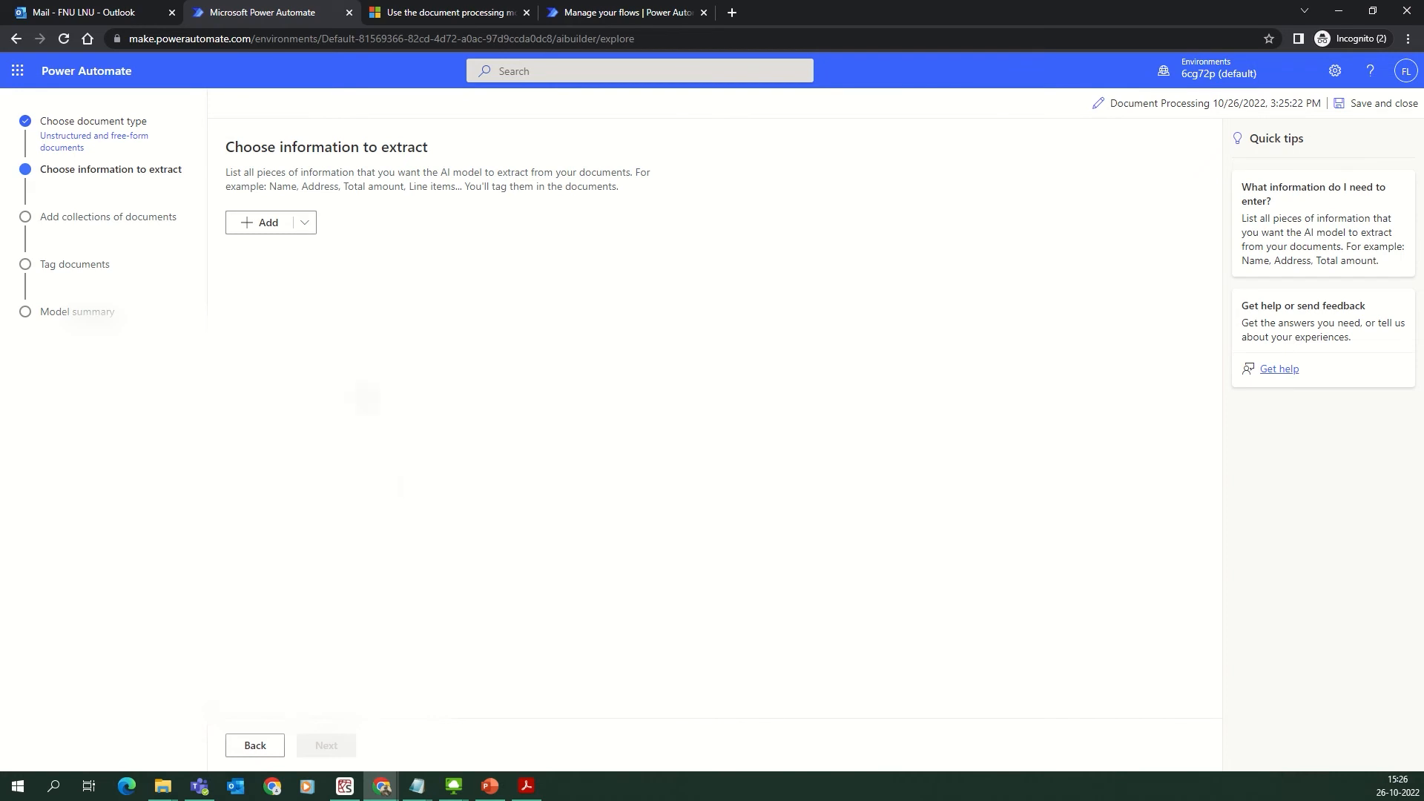
- Switch to the invoice PDF and examine its vendor name, invoice number, date, GSTIN and total amount as candidate fields
left_click(526, 785)
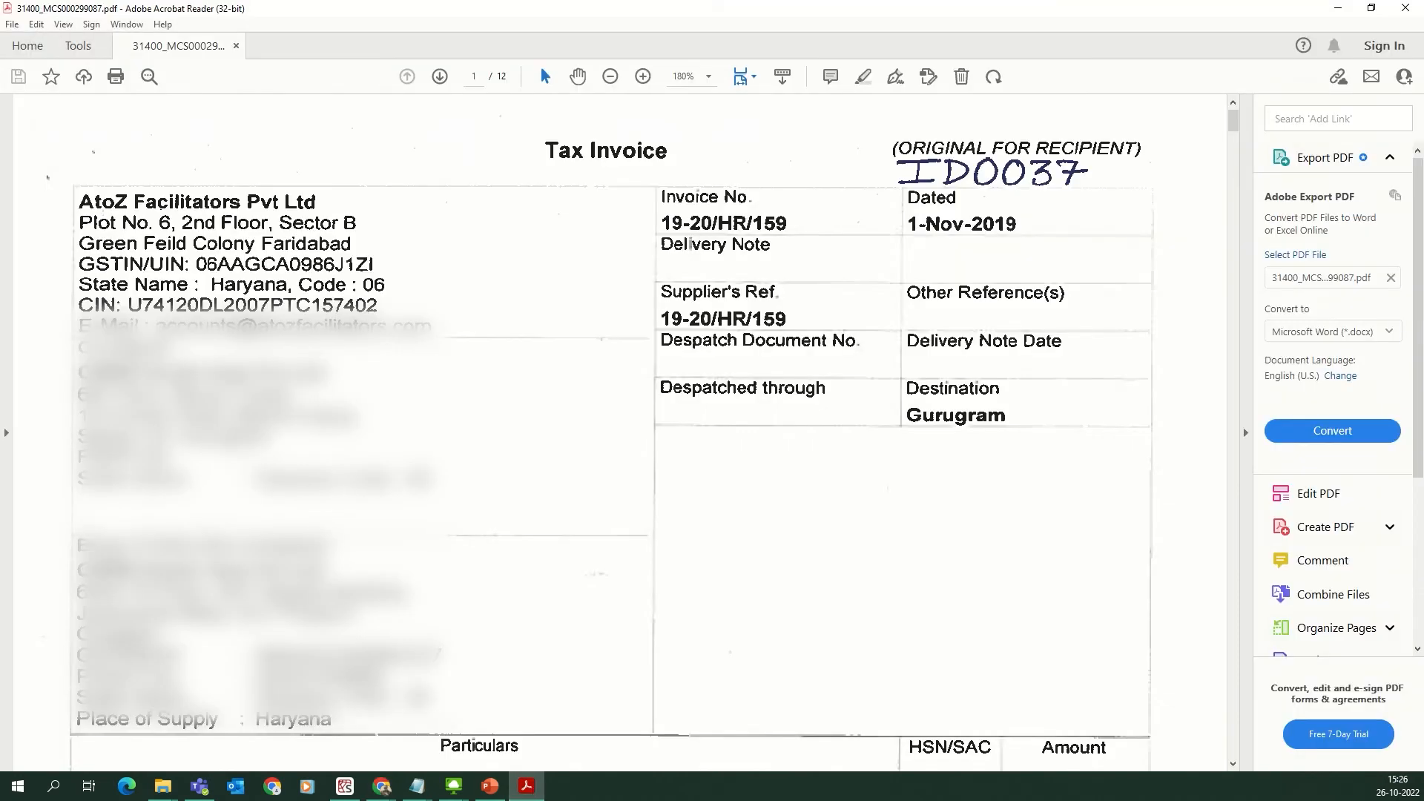
left_click_drag(72, 178, 330, 215)
left_click_drag(659, 210, 797, 234)
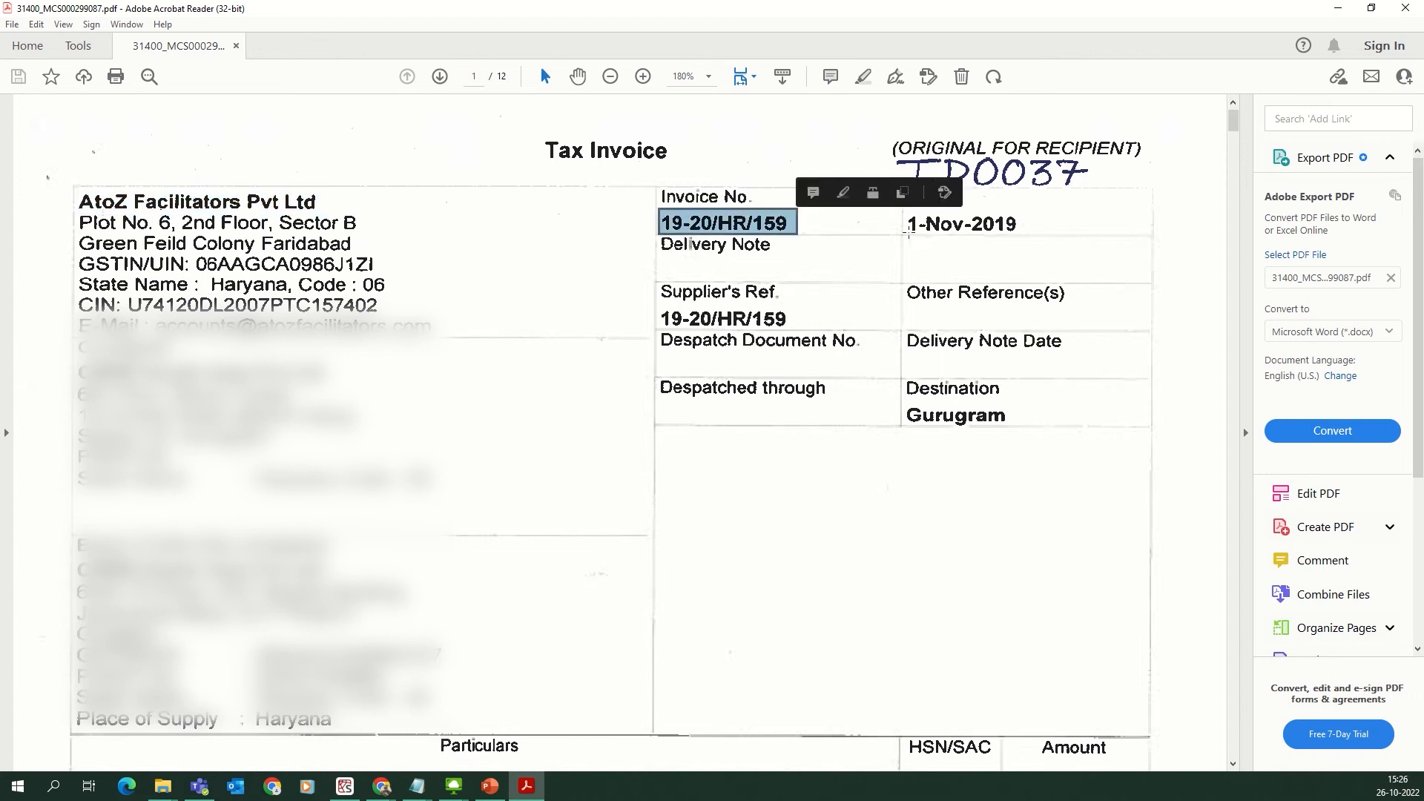
left_click_drag(910, 214, 1042, 236)
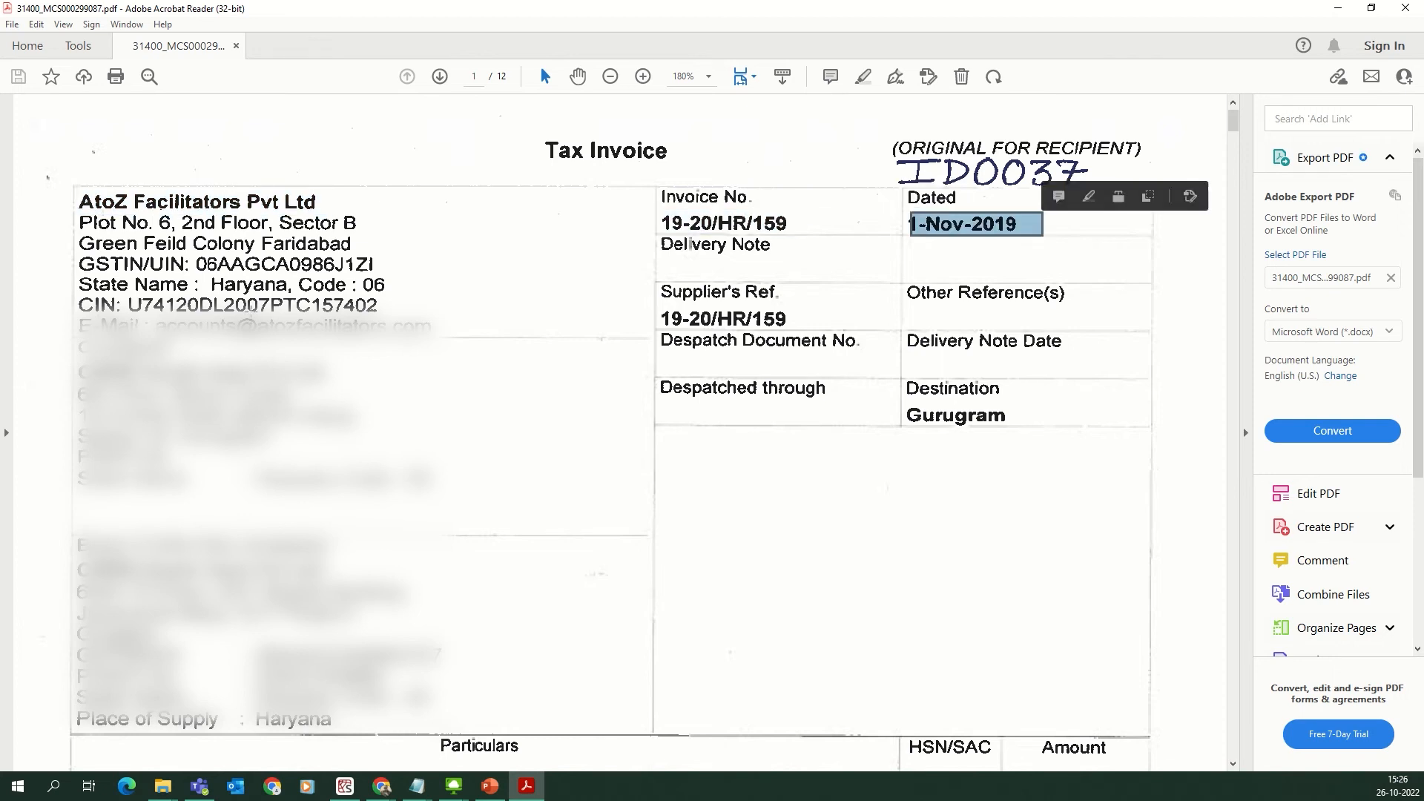
left_click_drag(191, 259, 382, 273)
scroll(501, 489, "down", 10)
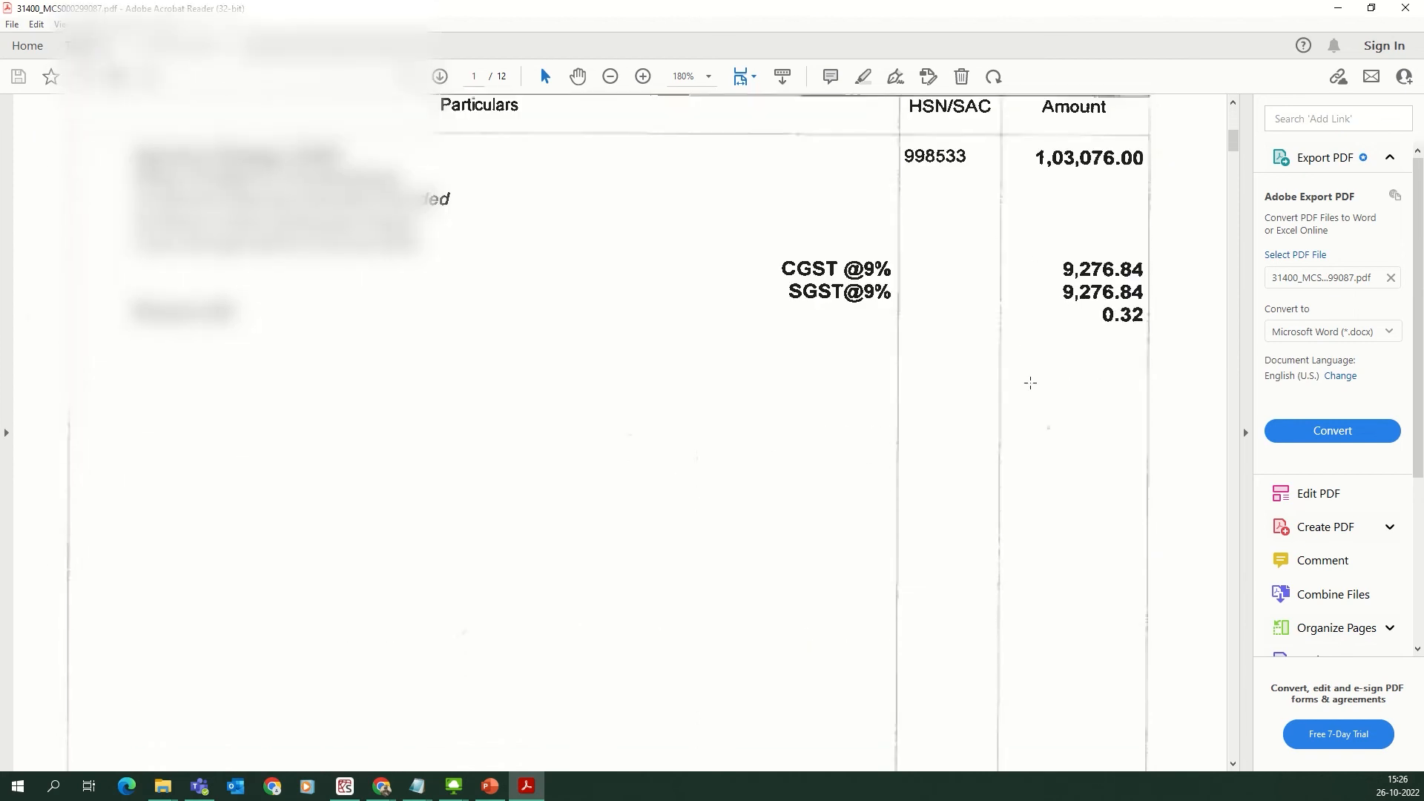
scroll(1026, 381, "down", 10)
left_click_drag(1024, 556, 1140, 568)
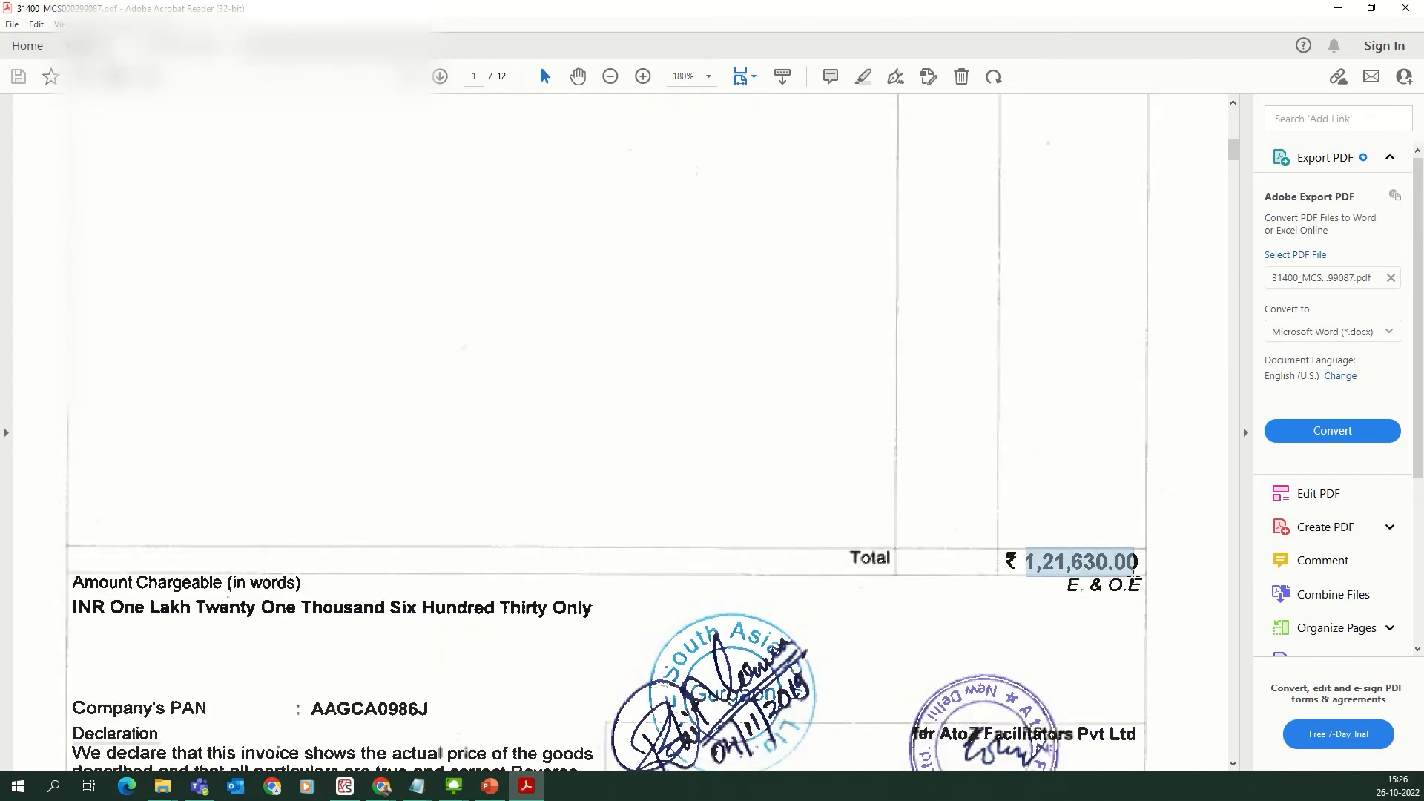
key("ctrl+a")
left_click(1199, 430)
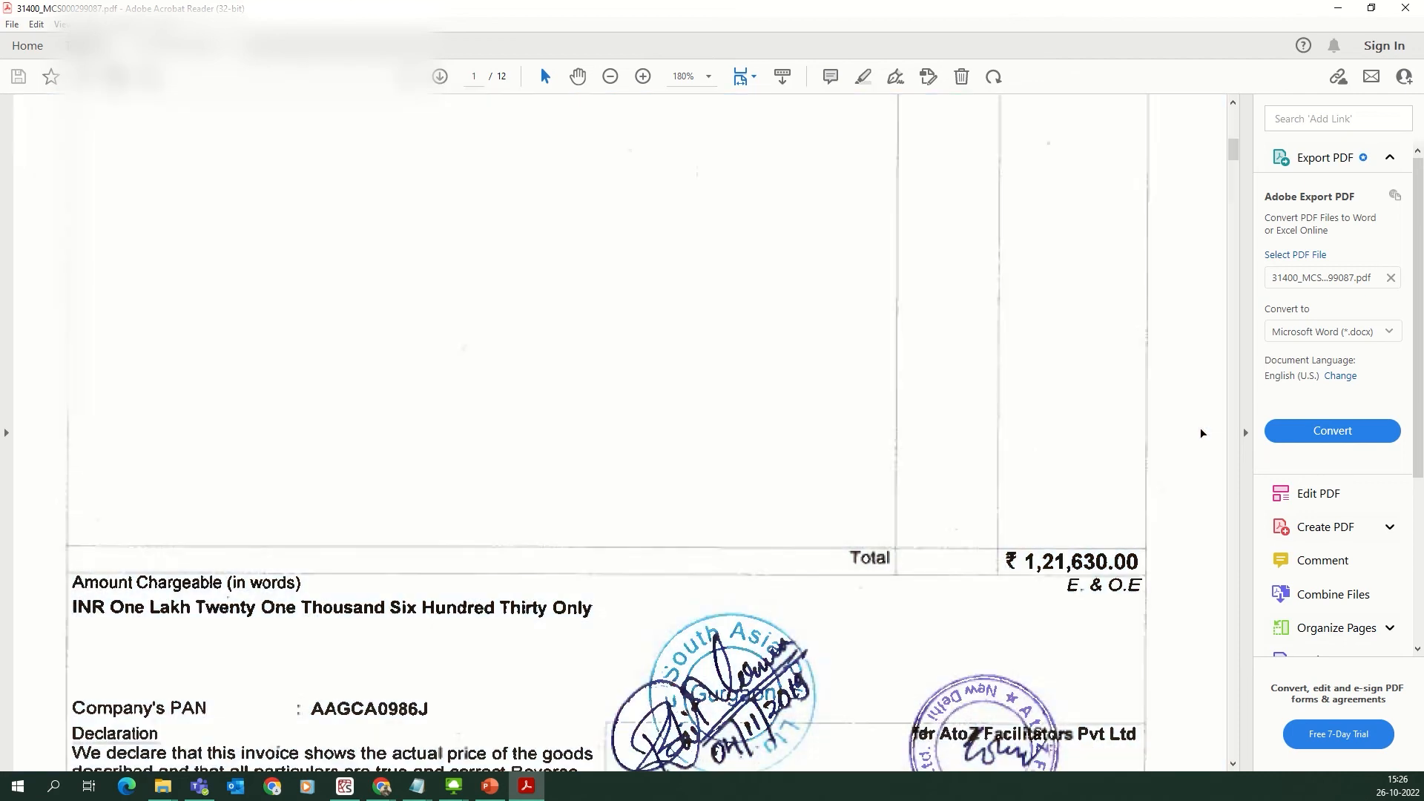
- Go over the invoice's first page again, marking out the header fields, the GSTIN and the total amount
scroll(1183, 482, "up", 4)
scroll(1188, 459, "up", 8)
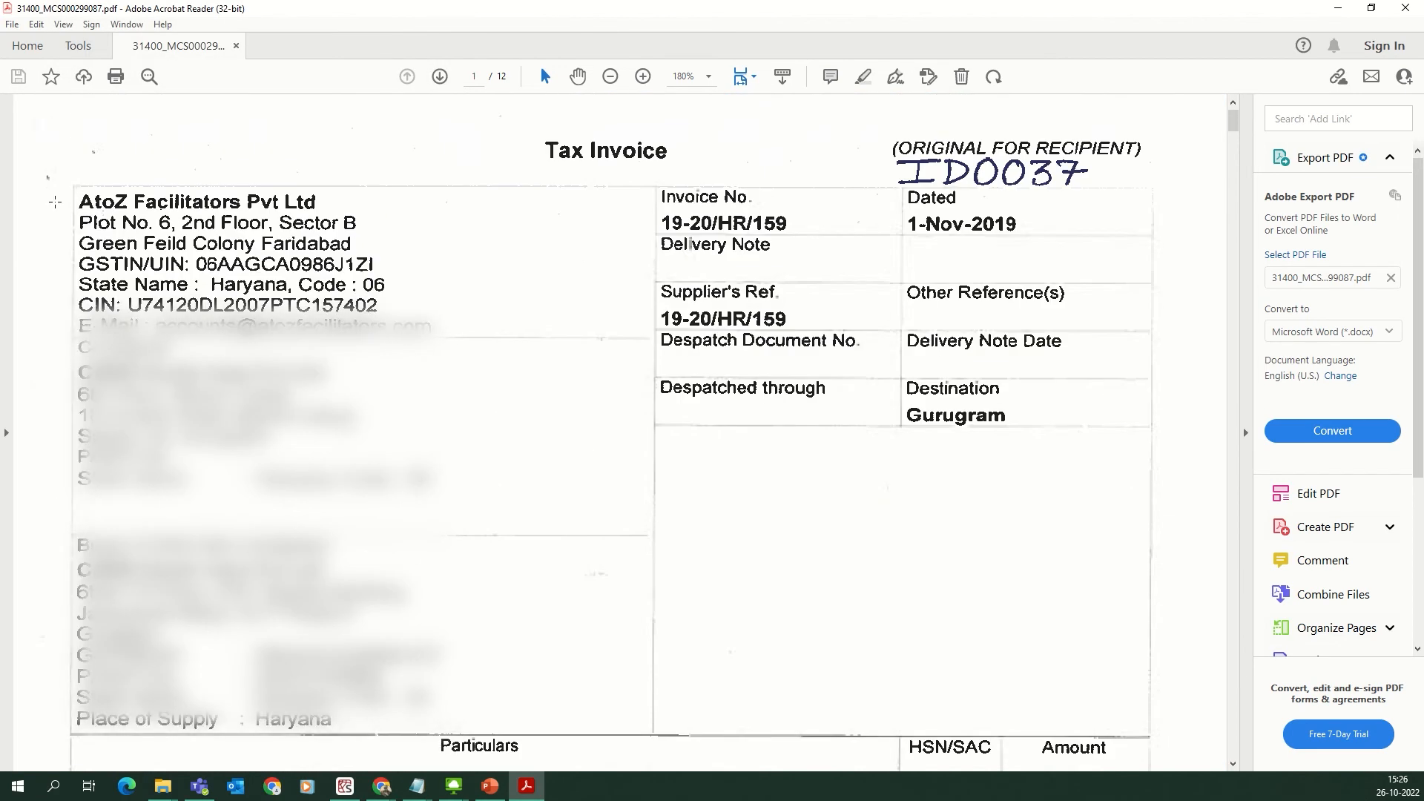
left_click_drag(64, 189, 1020, 240)
left_click(777, 227)
left_click(732, 223)
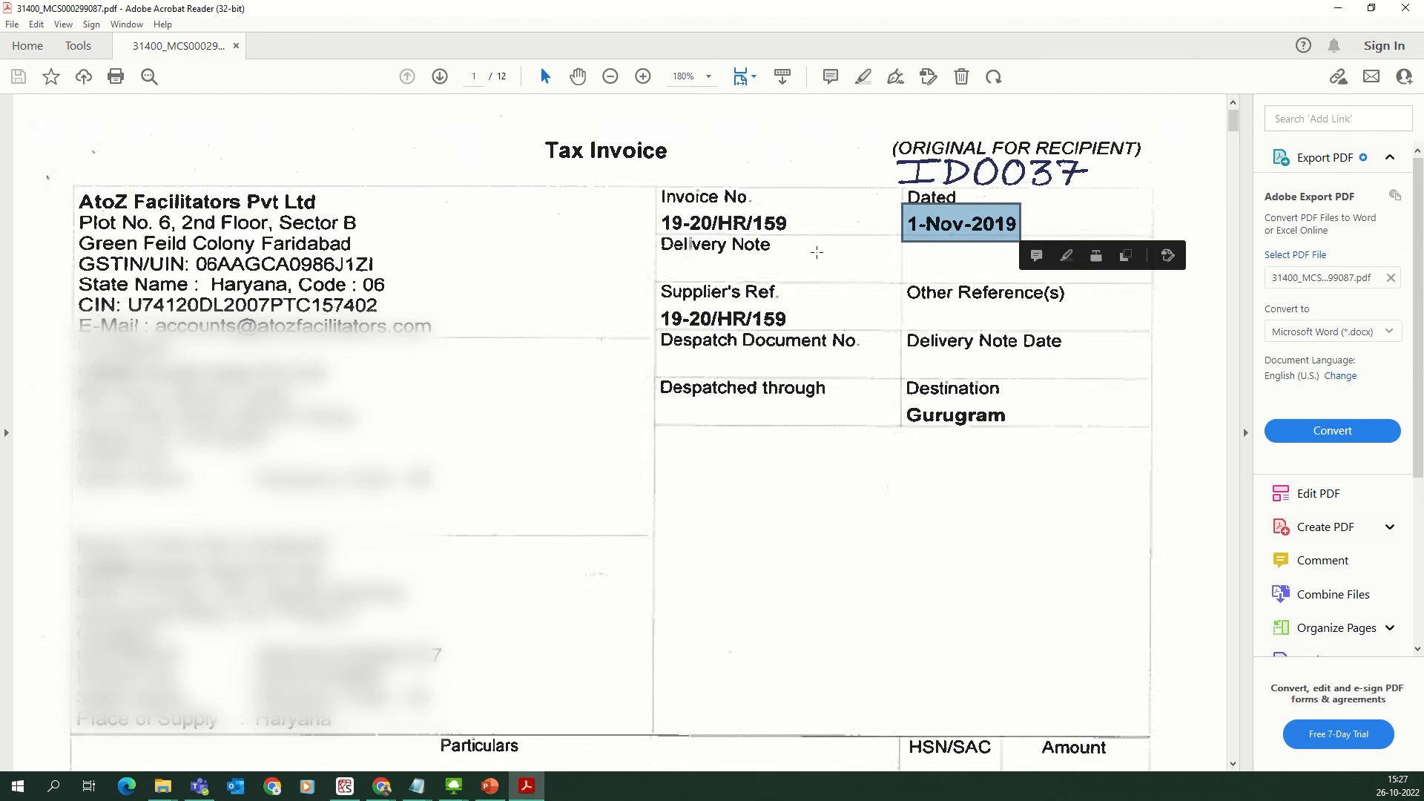
left_click_drag(192, 265, 378, 267)
scroll(385, 297, "down", 15)
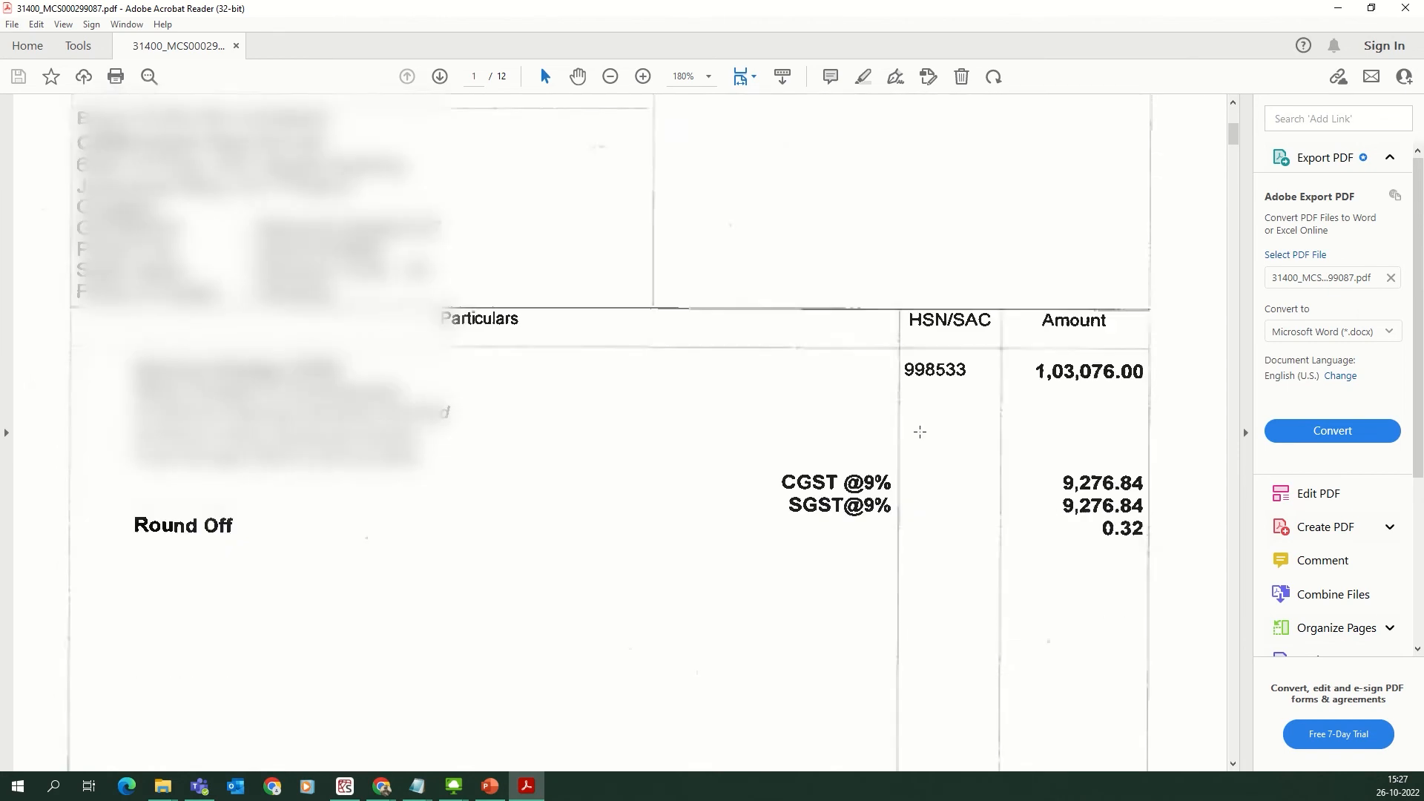
left_click_drag(1019, 539, 1146, 575)
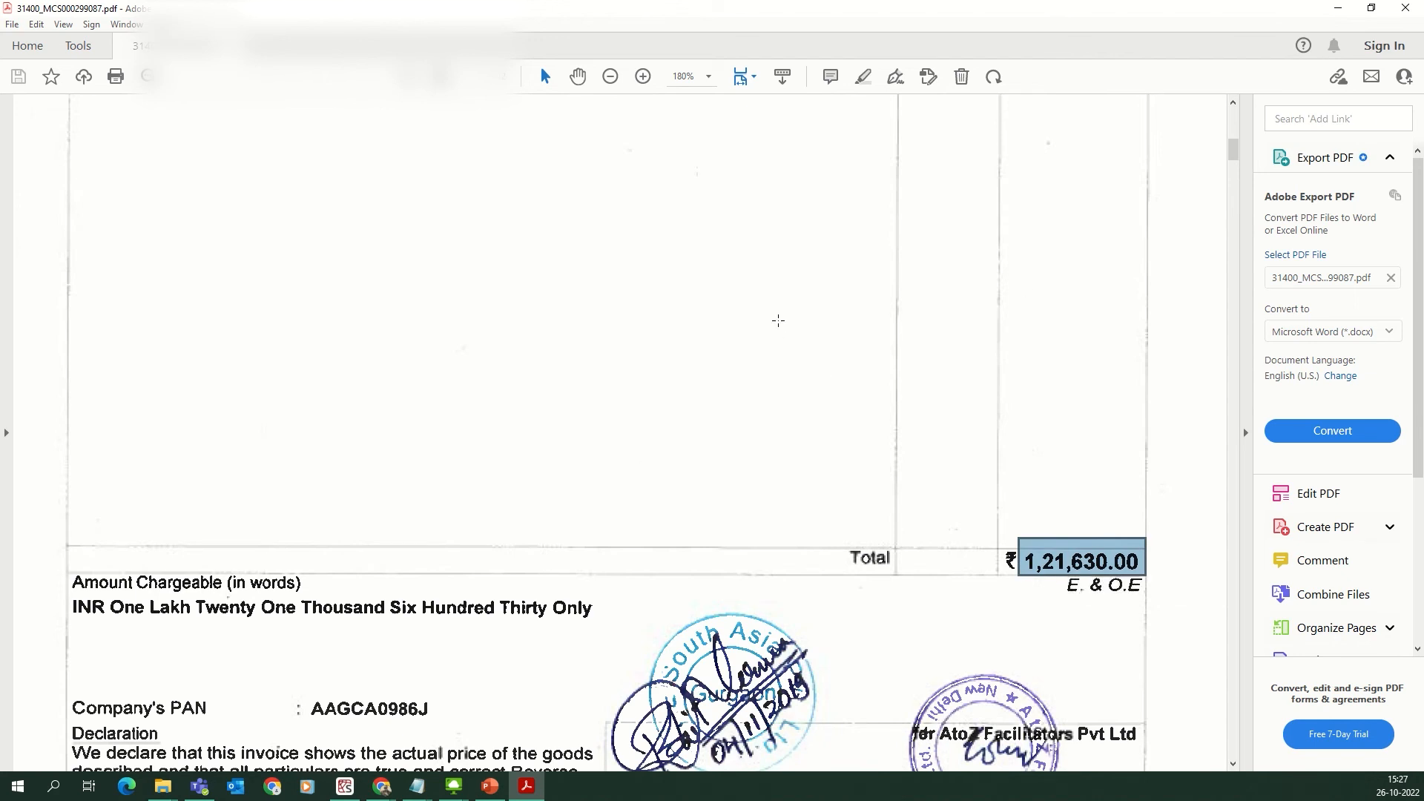
- Switch back to Power Automate and review the Field, Checkbox and Table types offered for the information to extract
key("alt+Tab")
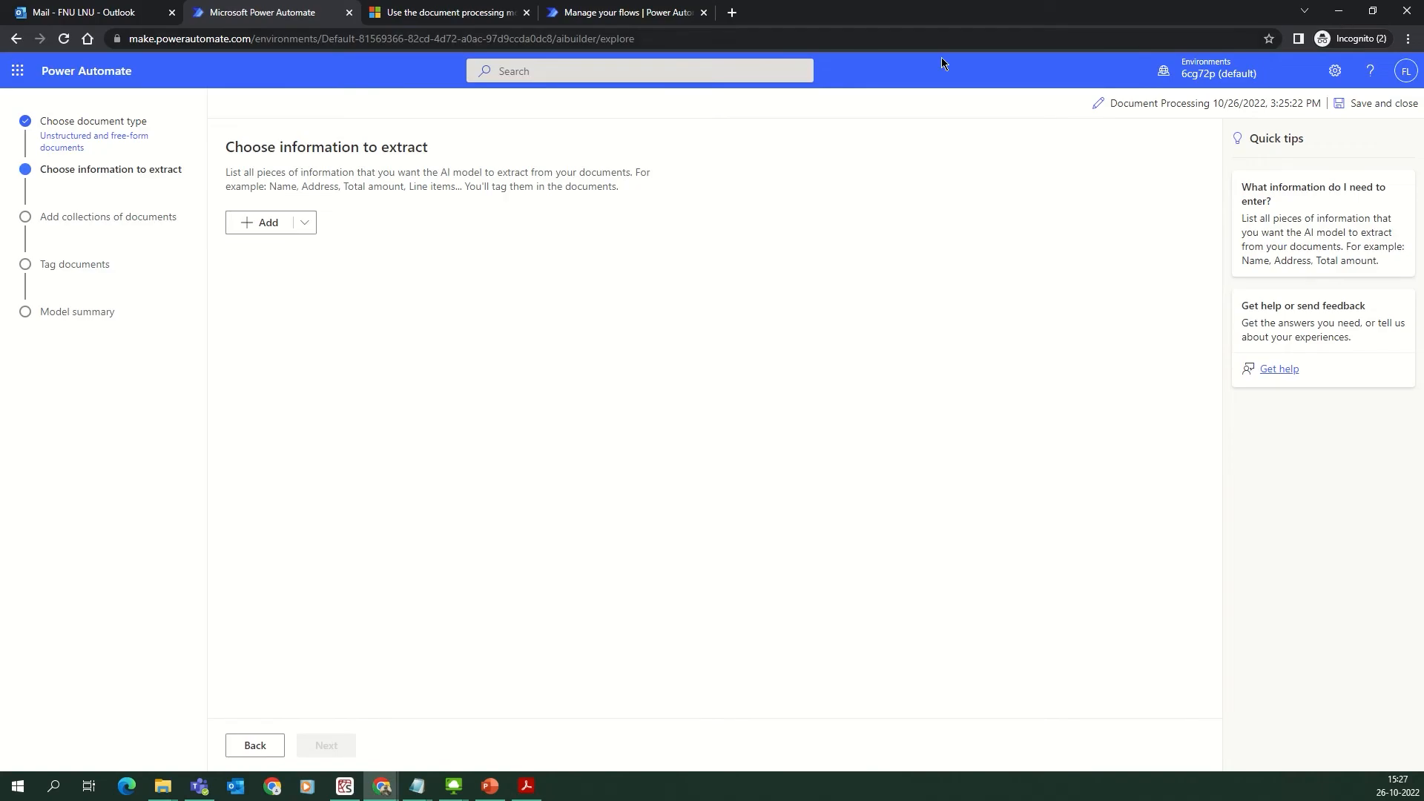
left_click(274, 225)
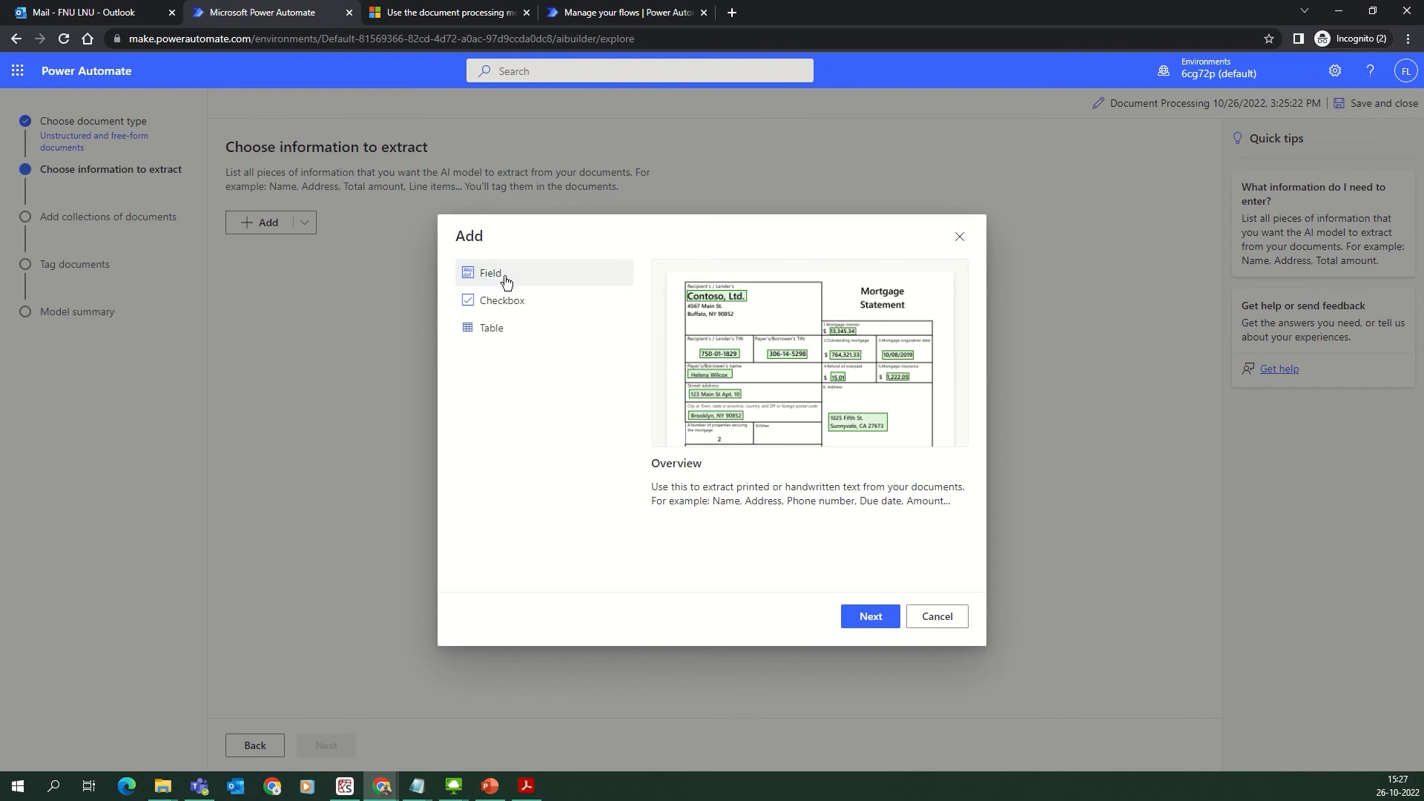
left_click(535, 301)
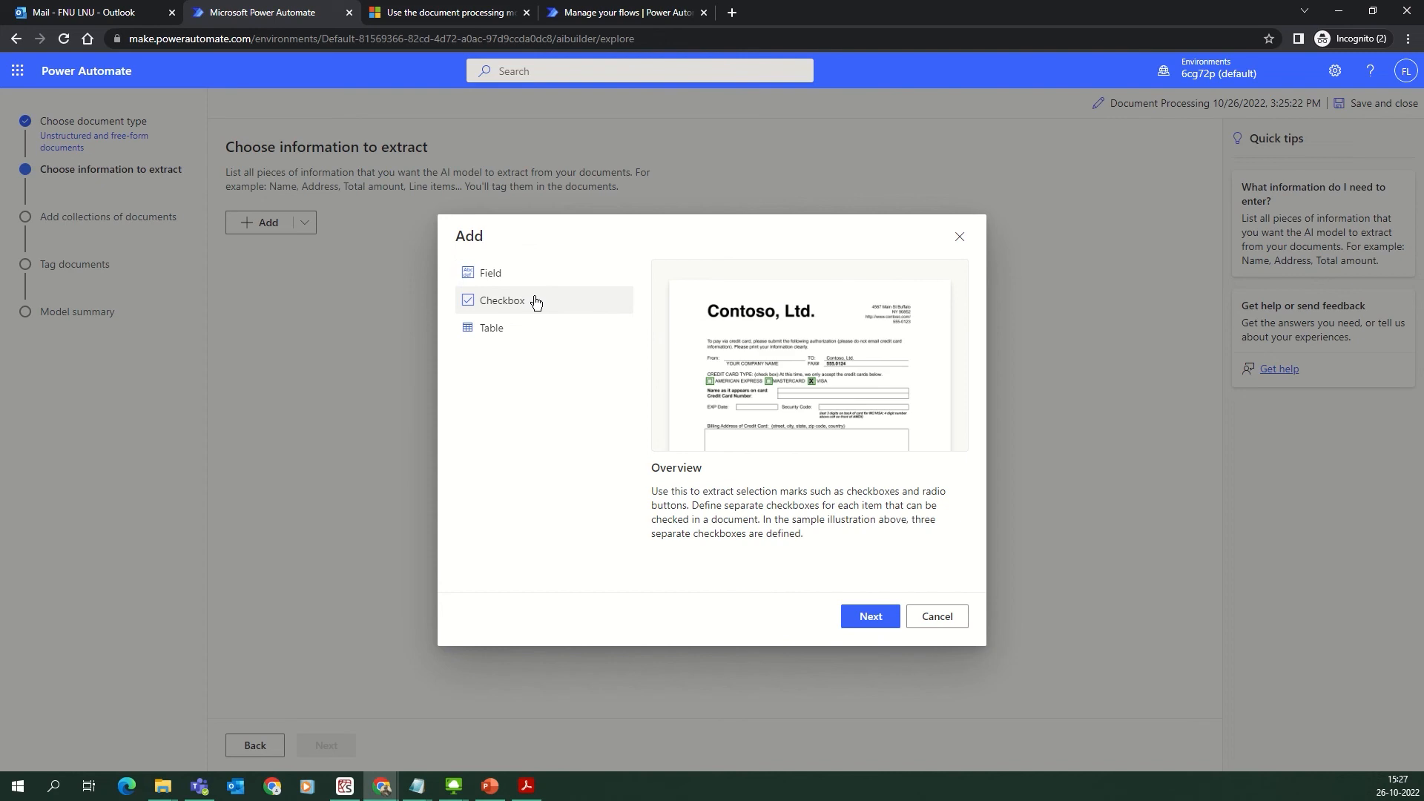
left_click(510, 330)
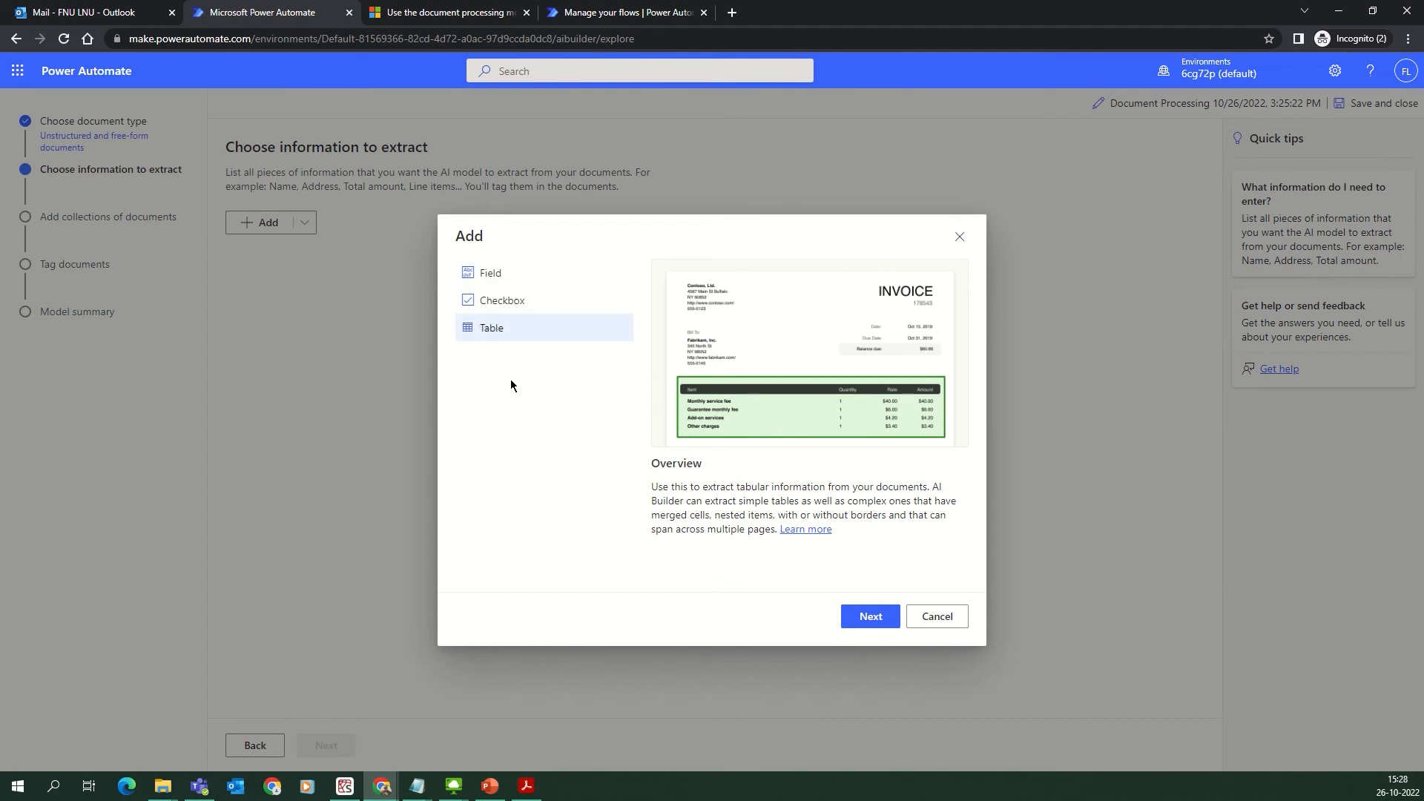
- Add an extraction item of type Field named InvoiceNum
left_click(498, 282)
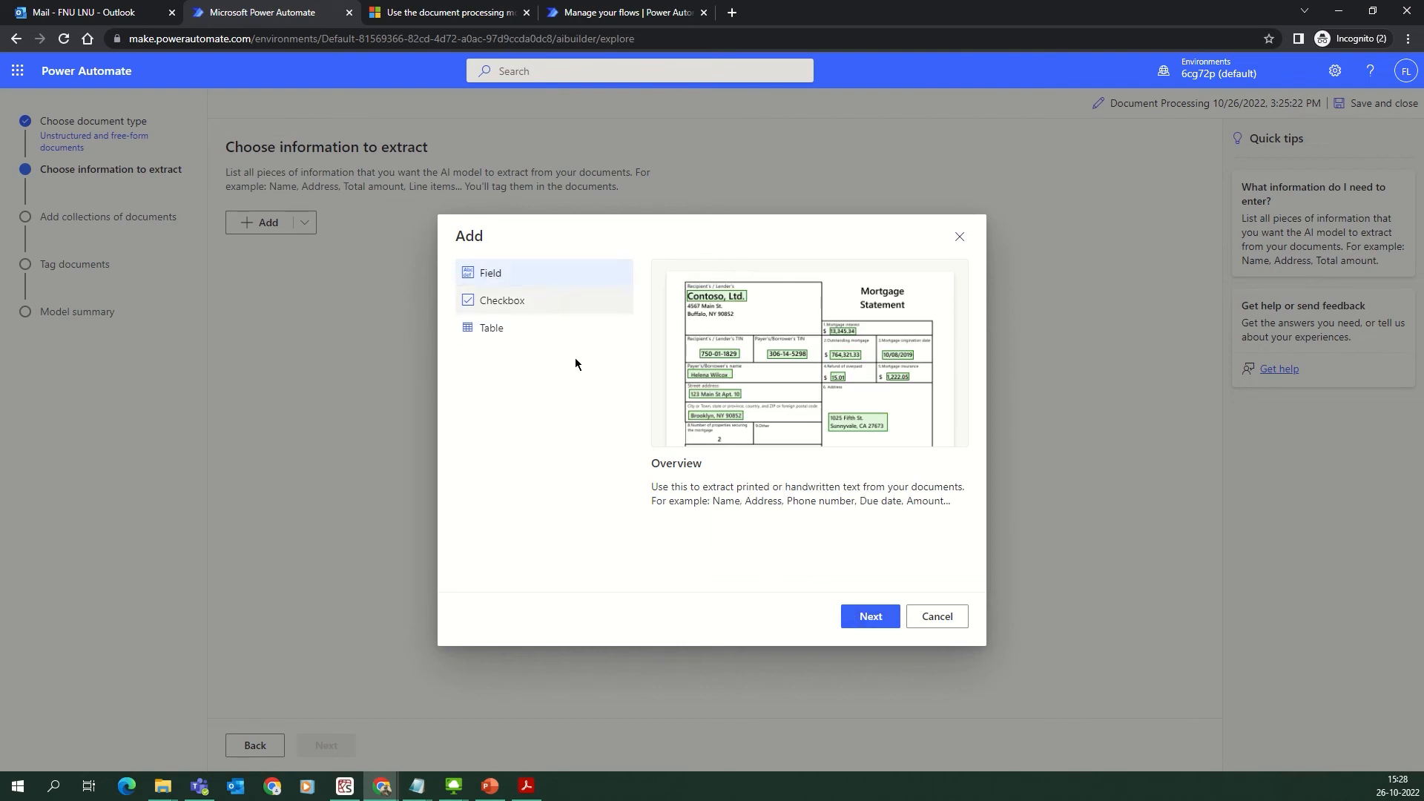
left_click(859, 620)
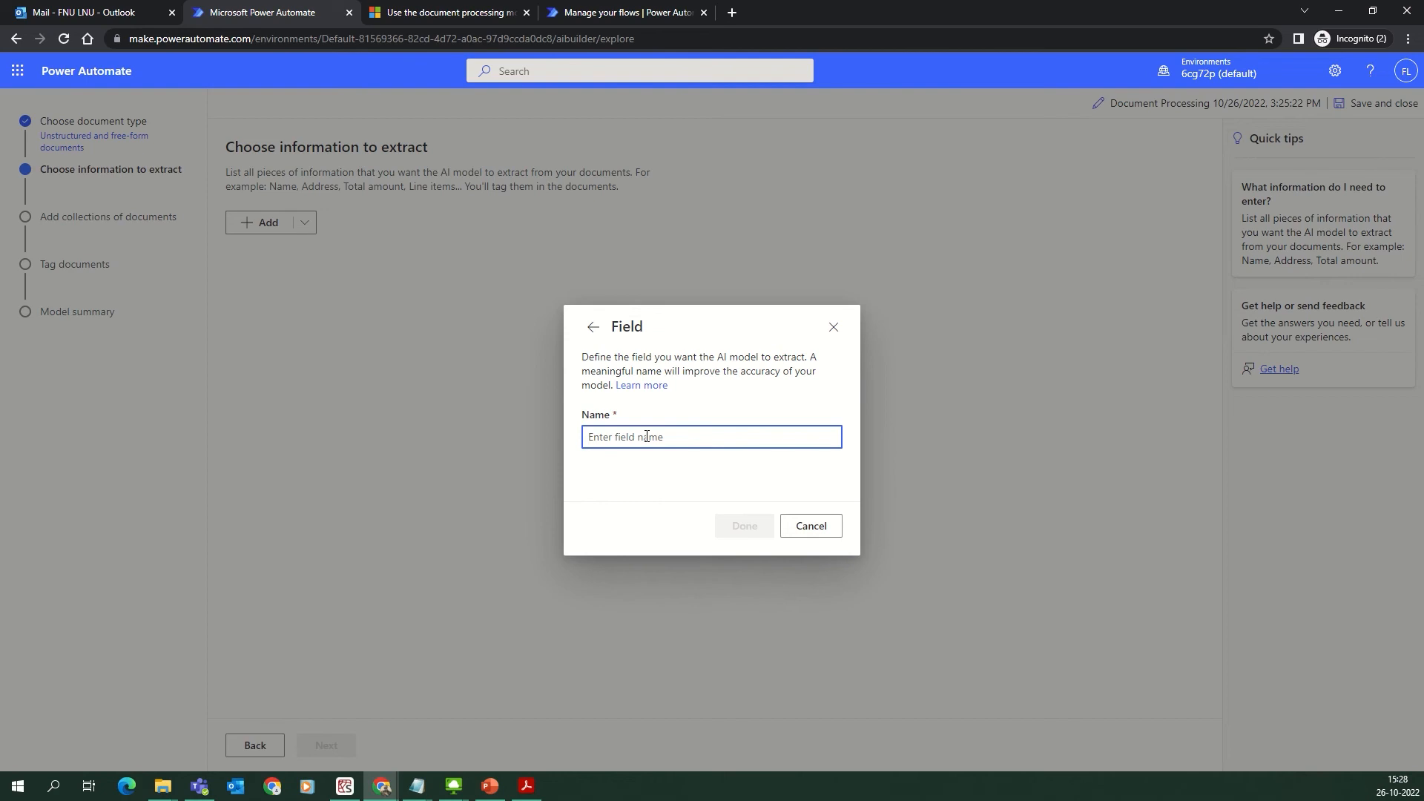
type("Invoice")
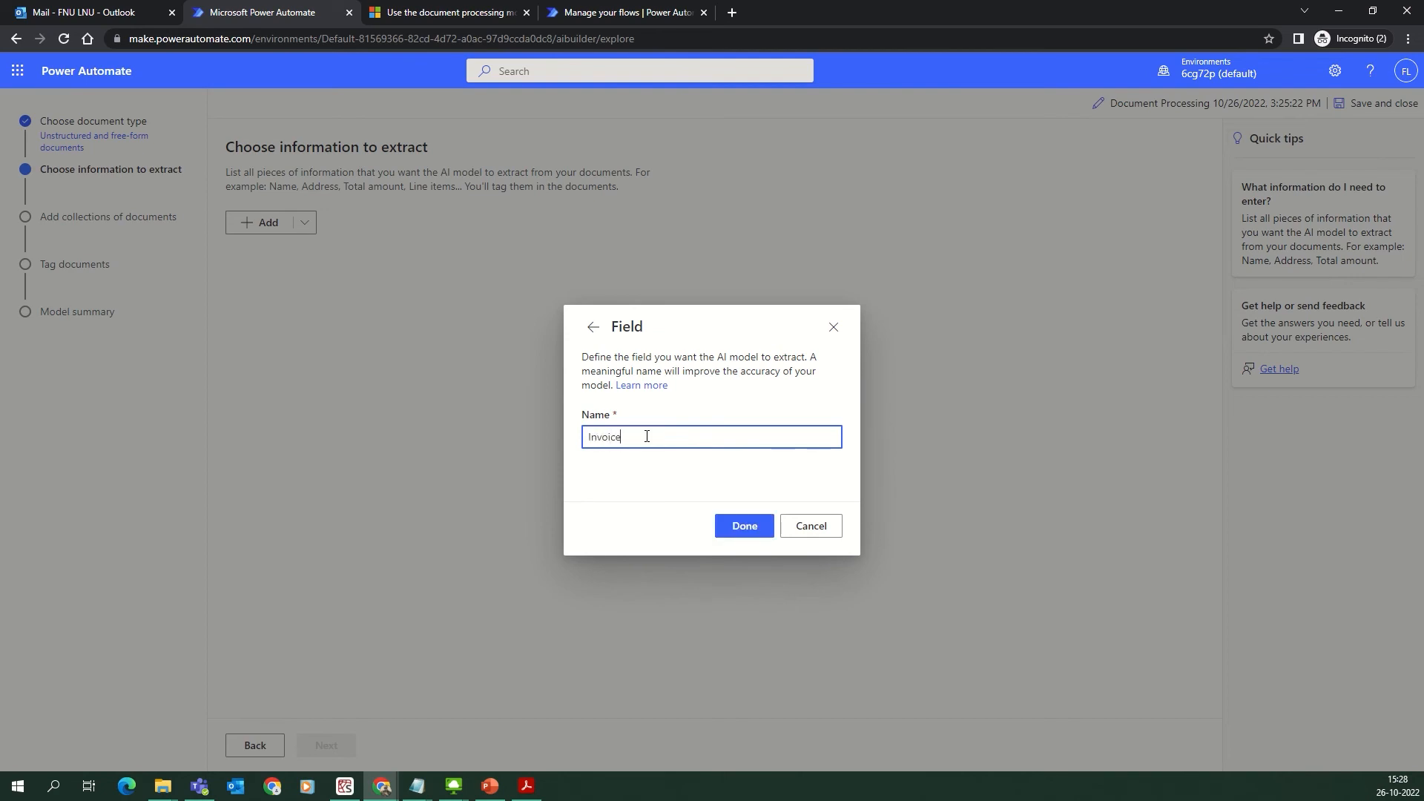
type("Num")
left_click(744, 525)
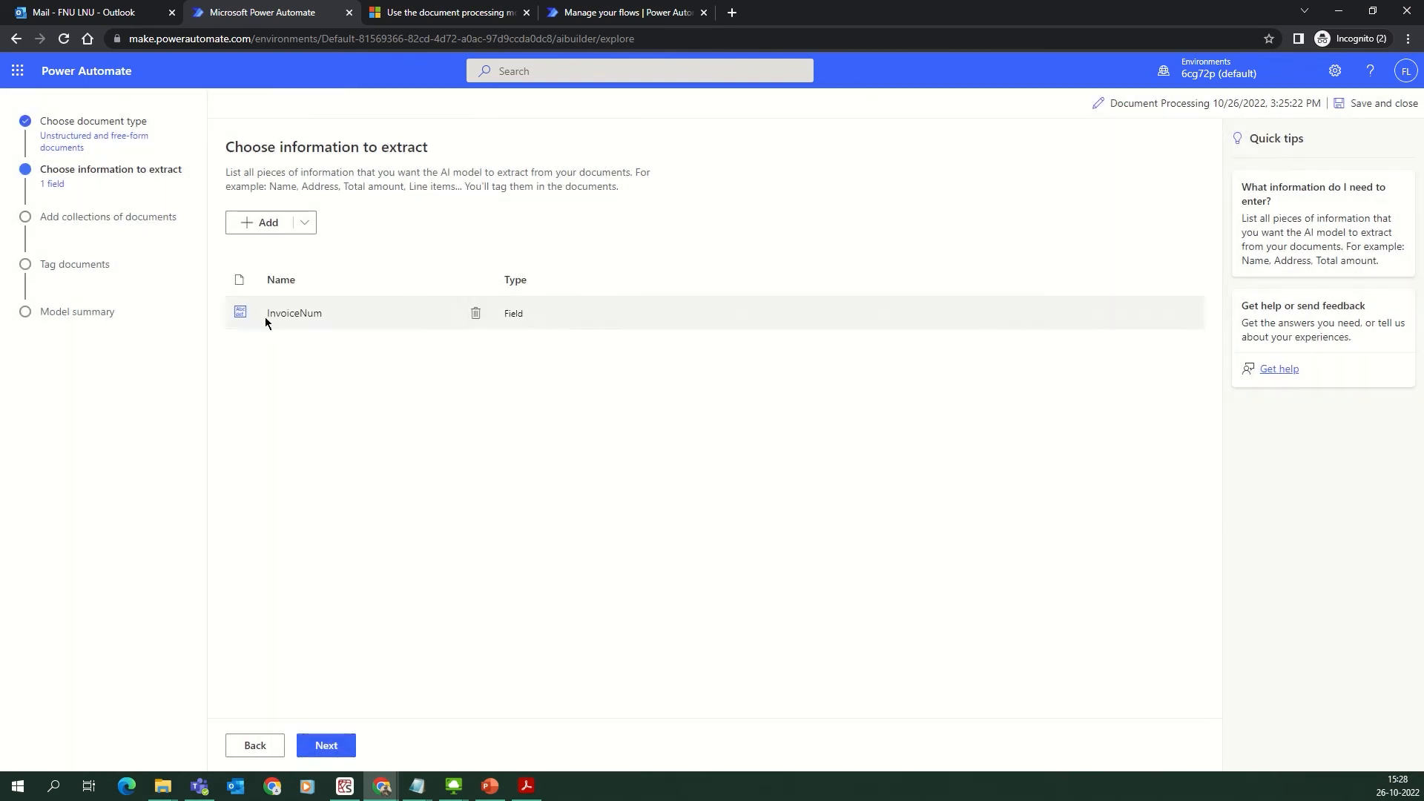
- Add a second item of type Field named InvoiceDate to the information to extract
left_click(261, 230)
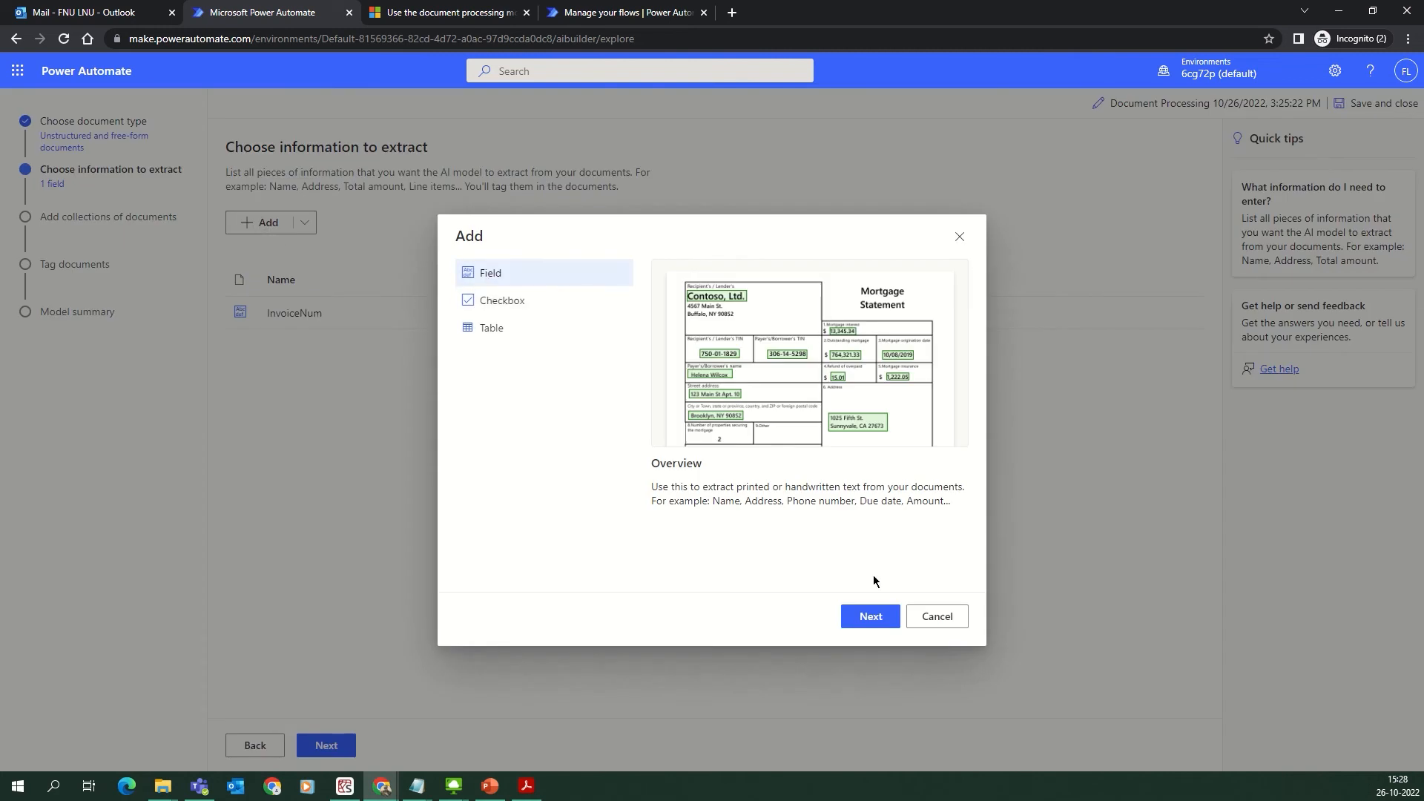
left_click(872, 616)
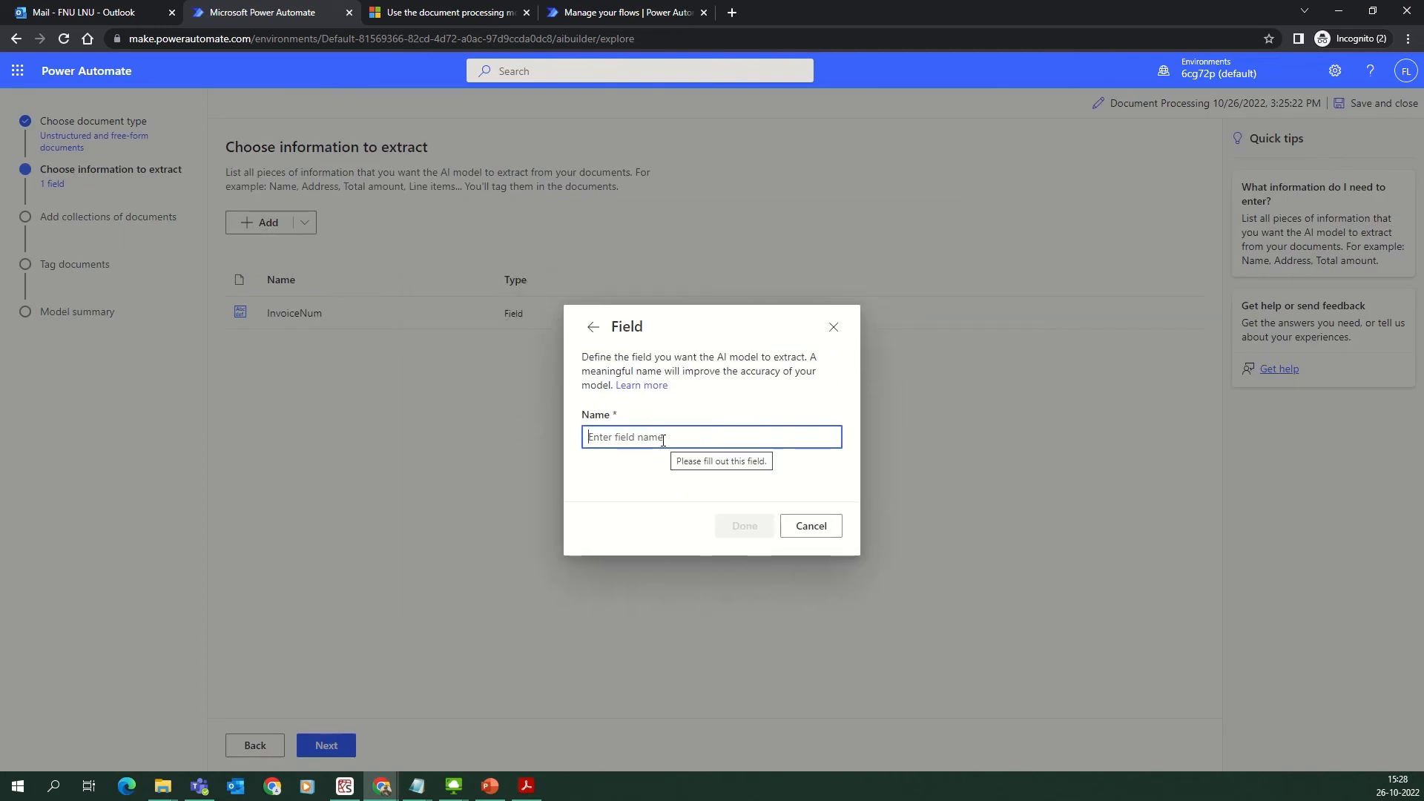
type("Invoince")
key("BackSpace")
type("ceDate")
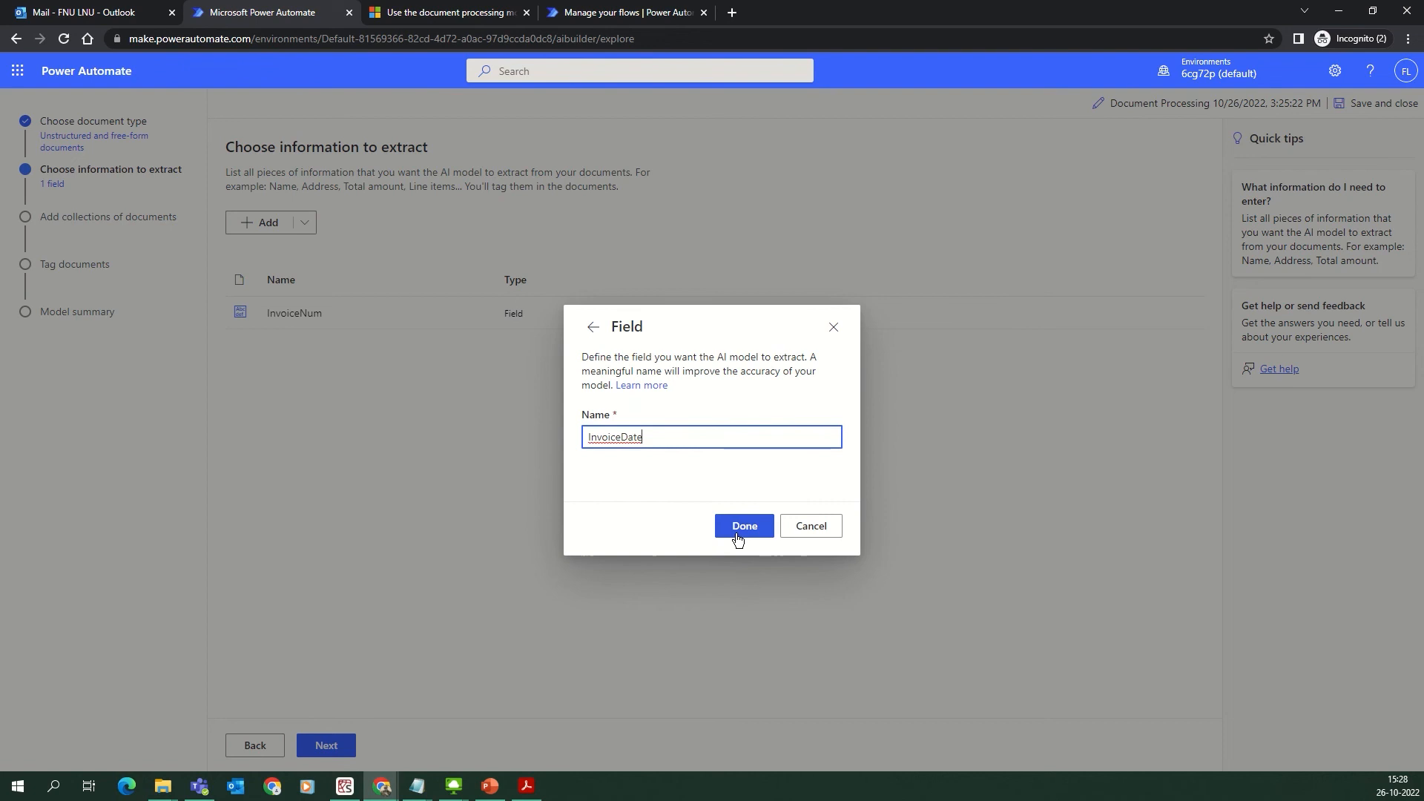
left_click(741, 528)
- Add two more items of type Field, named VendorName and VendorGSTNum
left_click(873, 616)
type("VendorName")
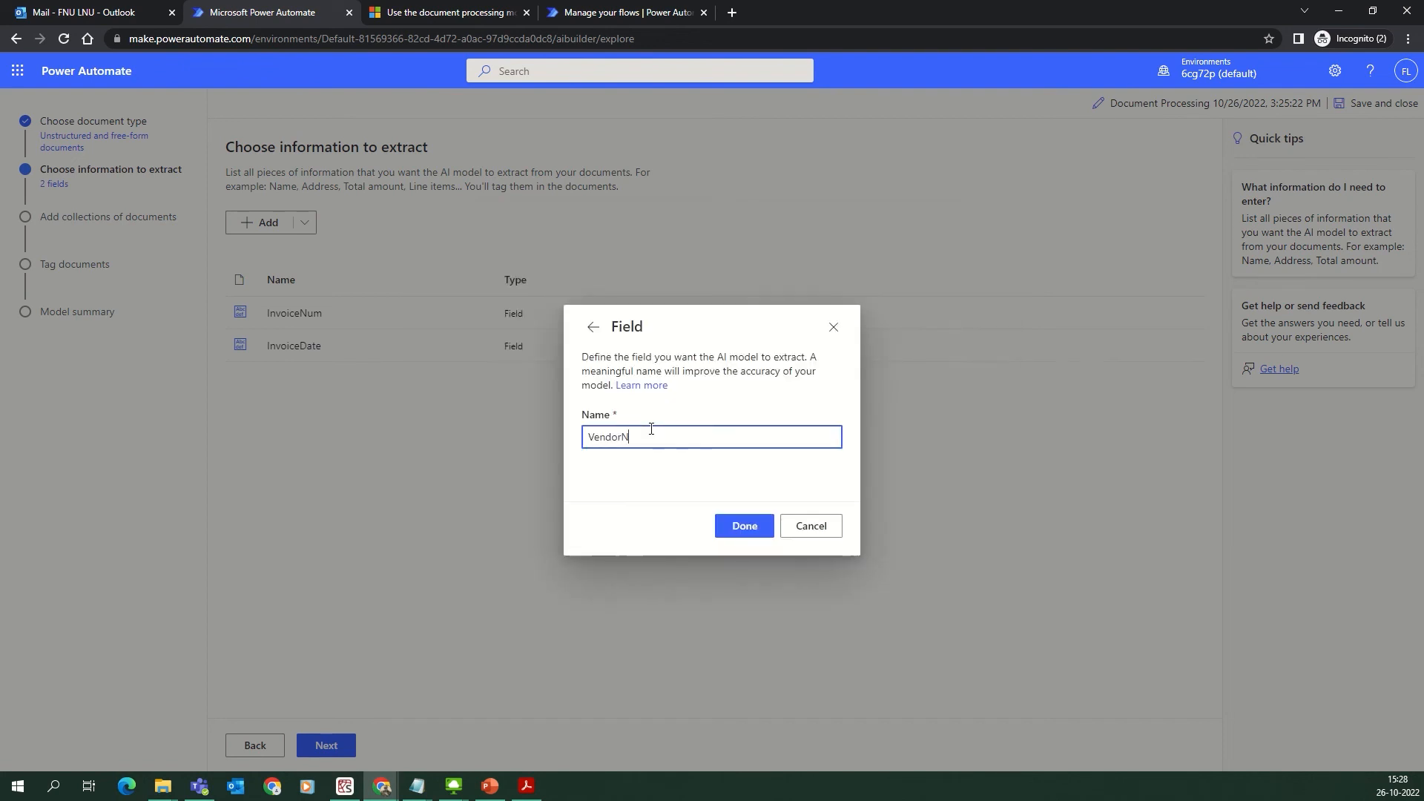
key("Return")
key("Return")
type("VendorGSTNum")
key("Return")
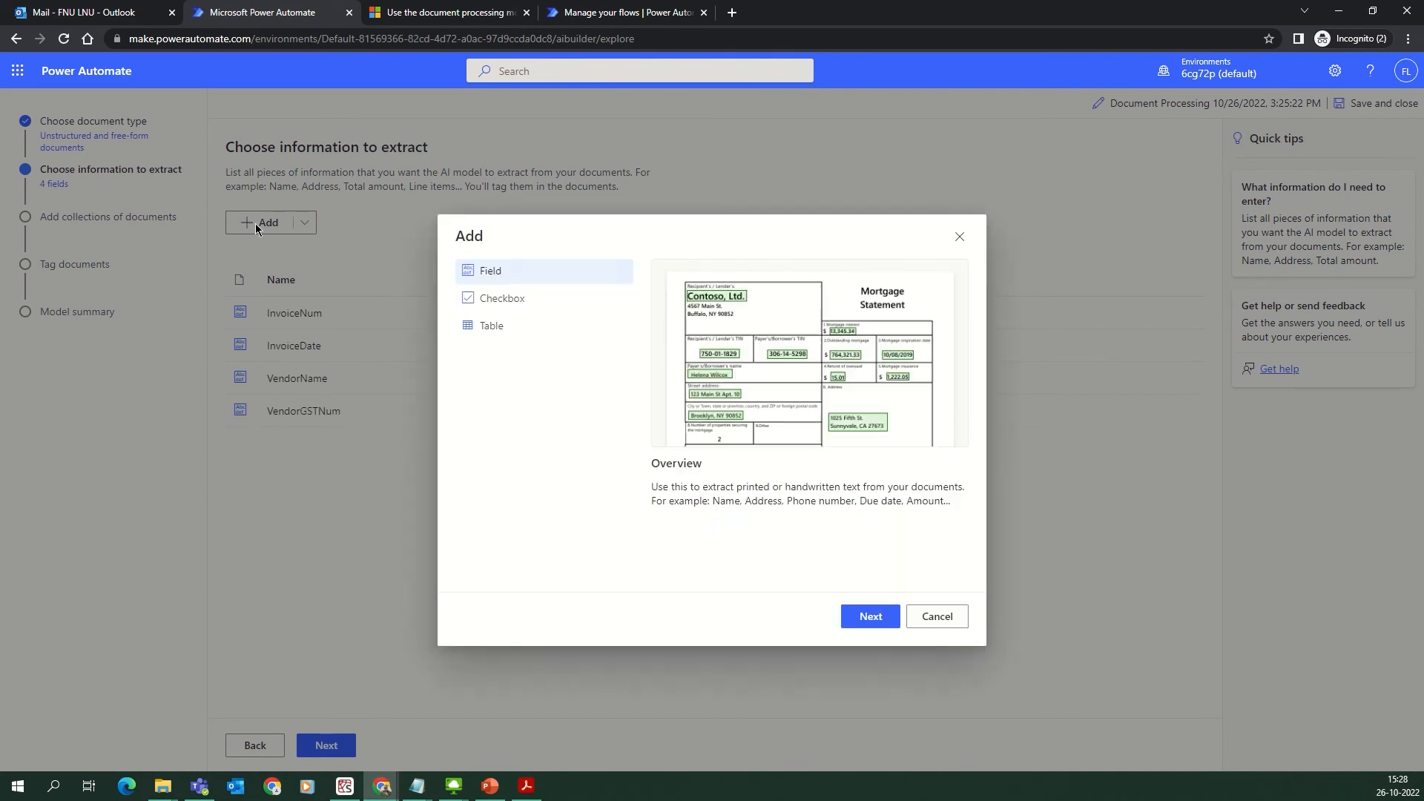
- Add a last field named TotalAmount and continue to the page for adding collections of documents
left_click(864, 619)
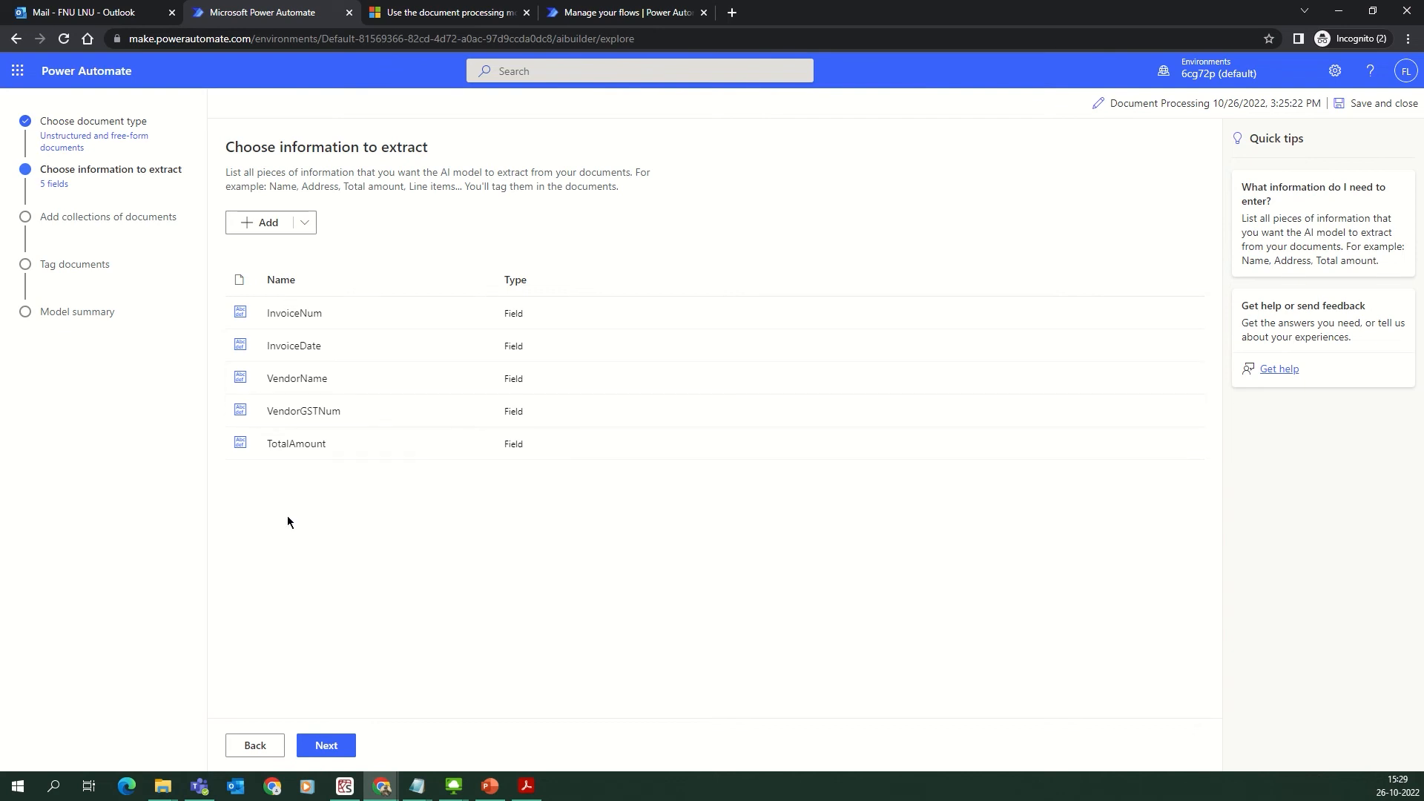
left_click(327, 746)
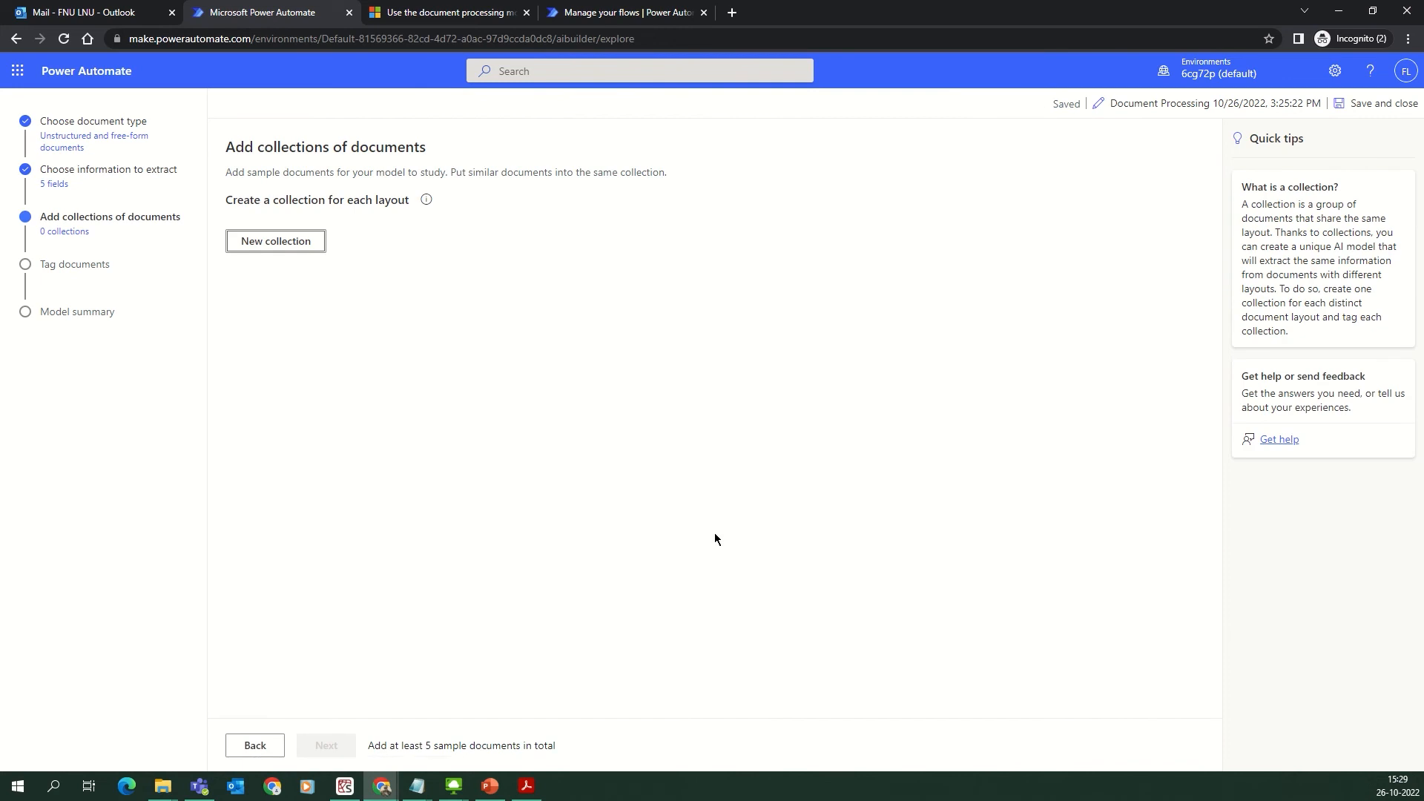
left_click_drag(230, 149, 434, 150)
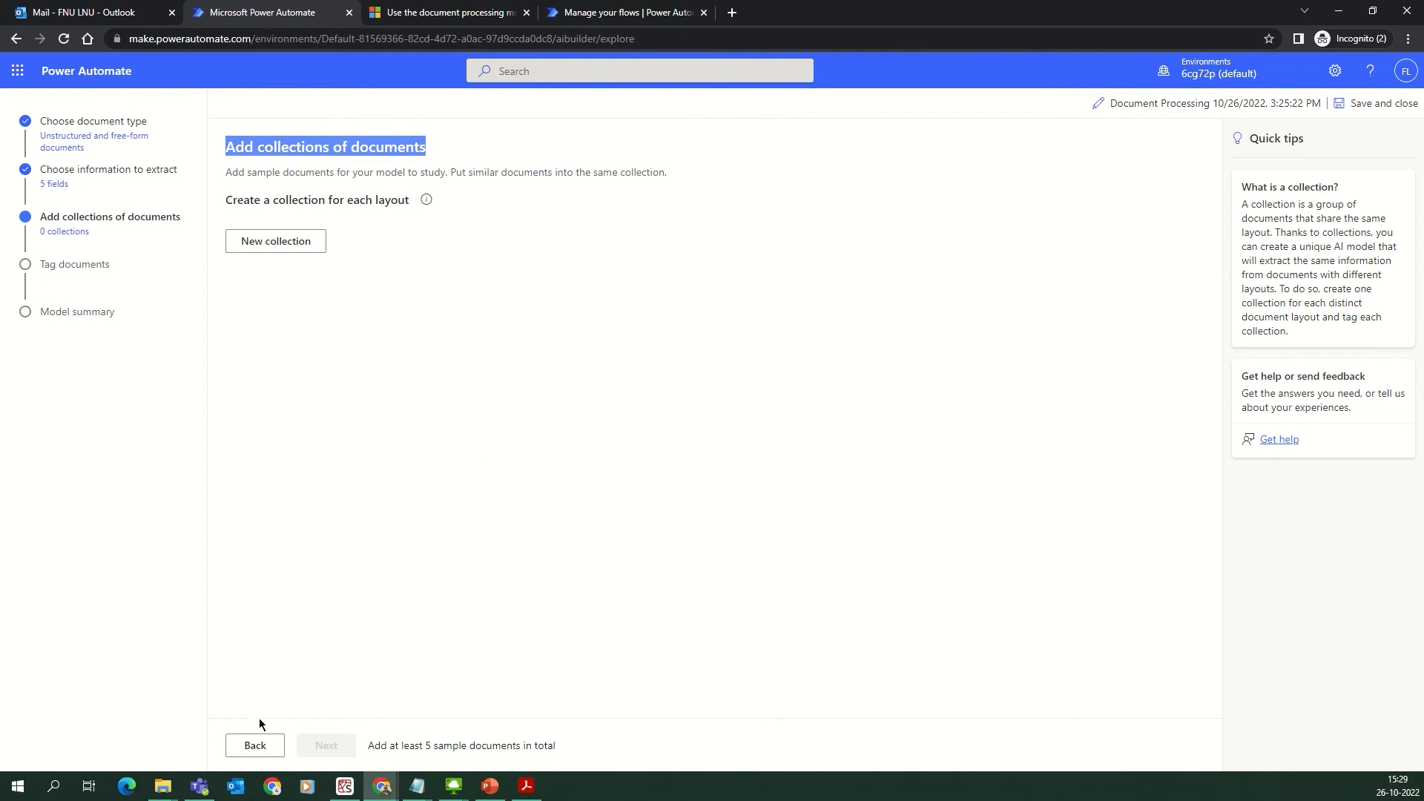
left_click(301, 454)
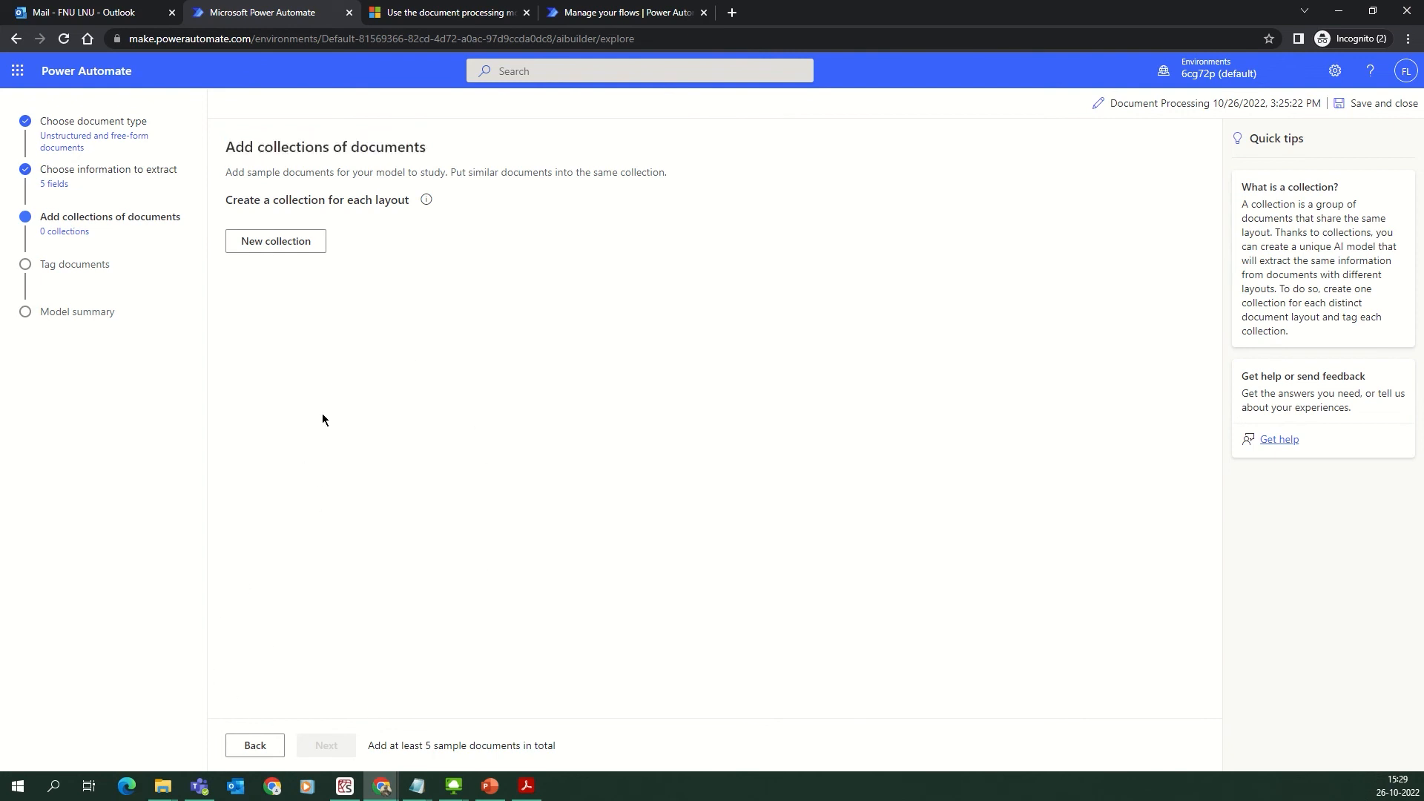
- Switch to File Explorer, look over the InvoiceData vendor folders and open Vendor1's TrainInvoices folder
left_click(162, 786)
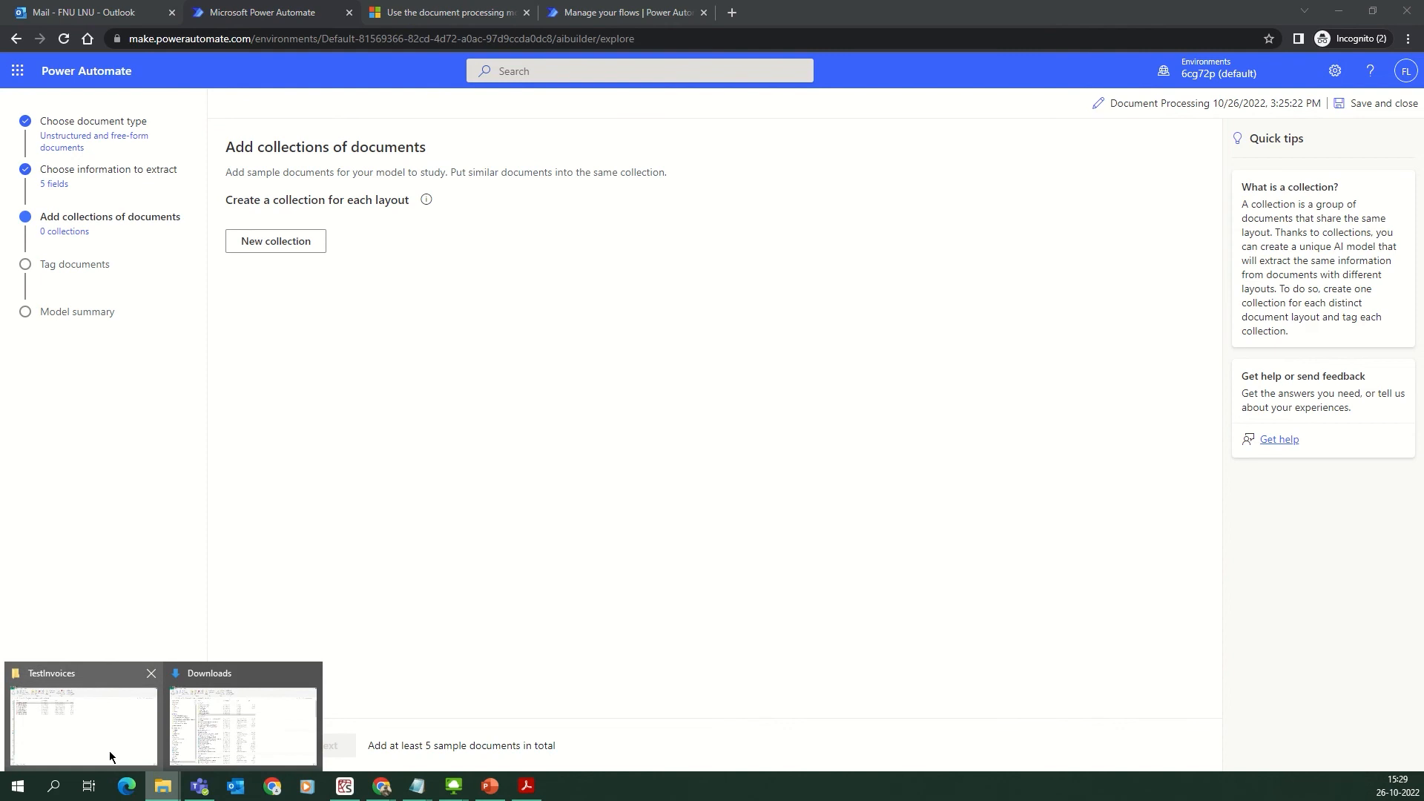
left_click(100, 745)
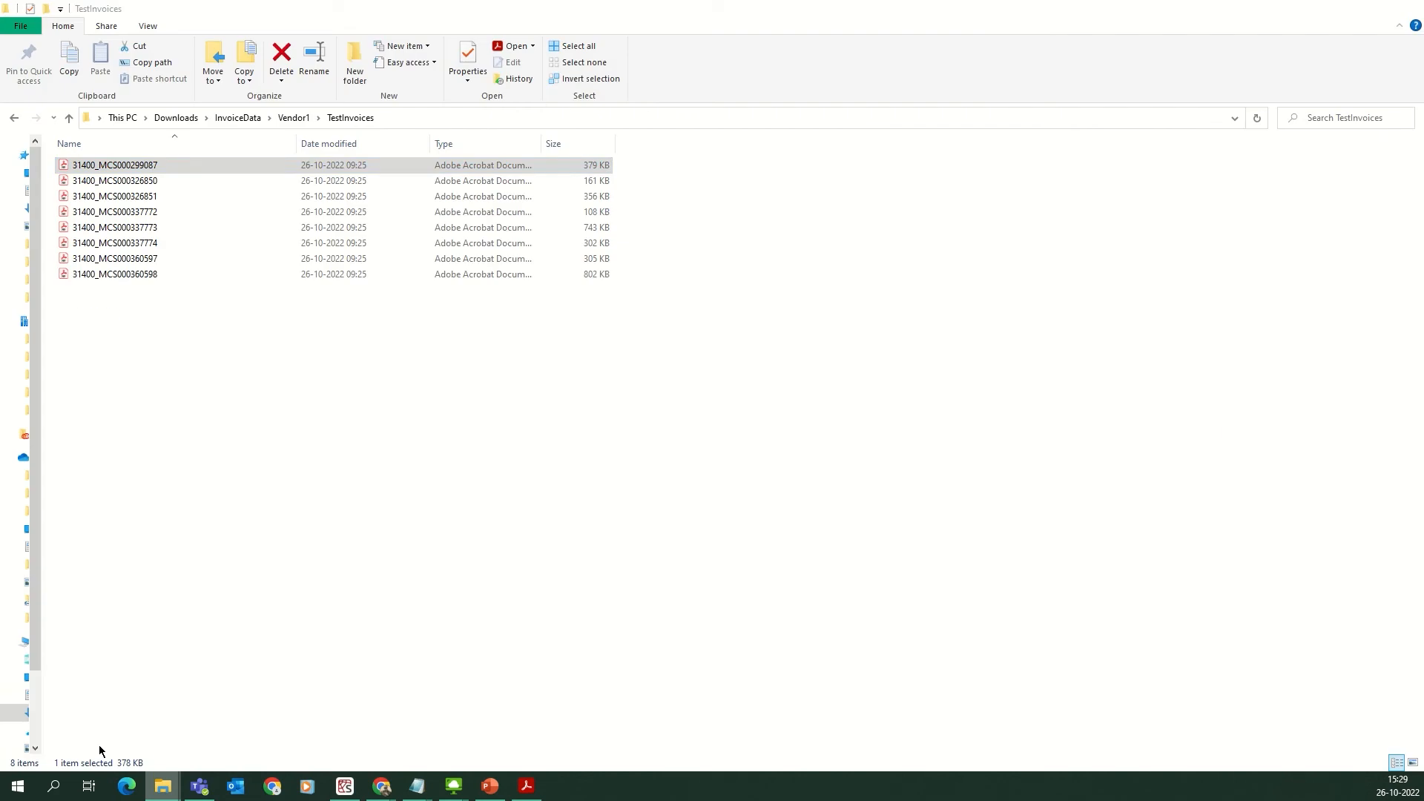
left_click(294, 119)
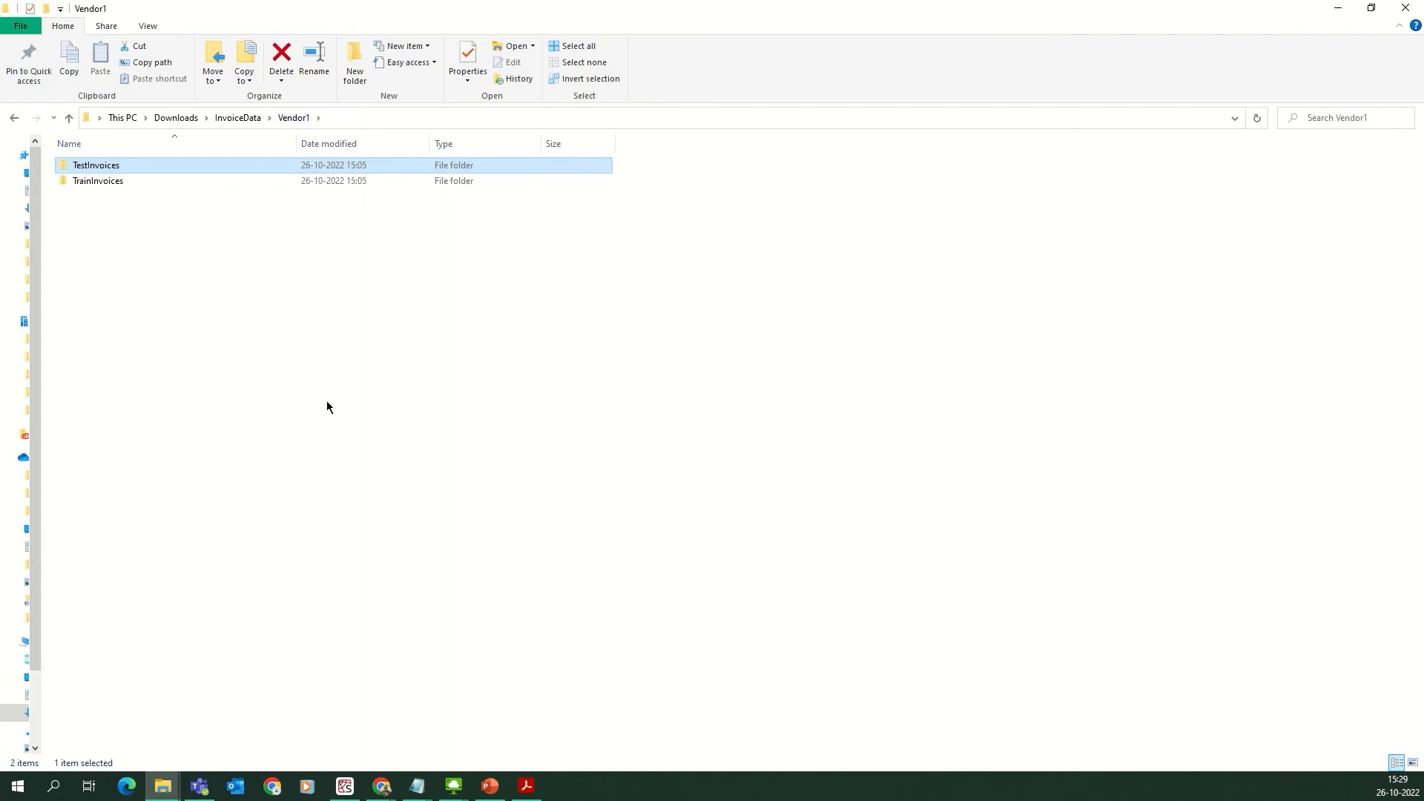
left_click(232, 121)
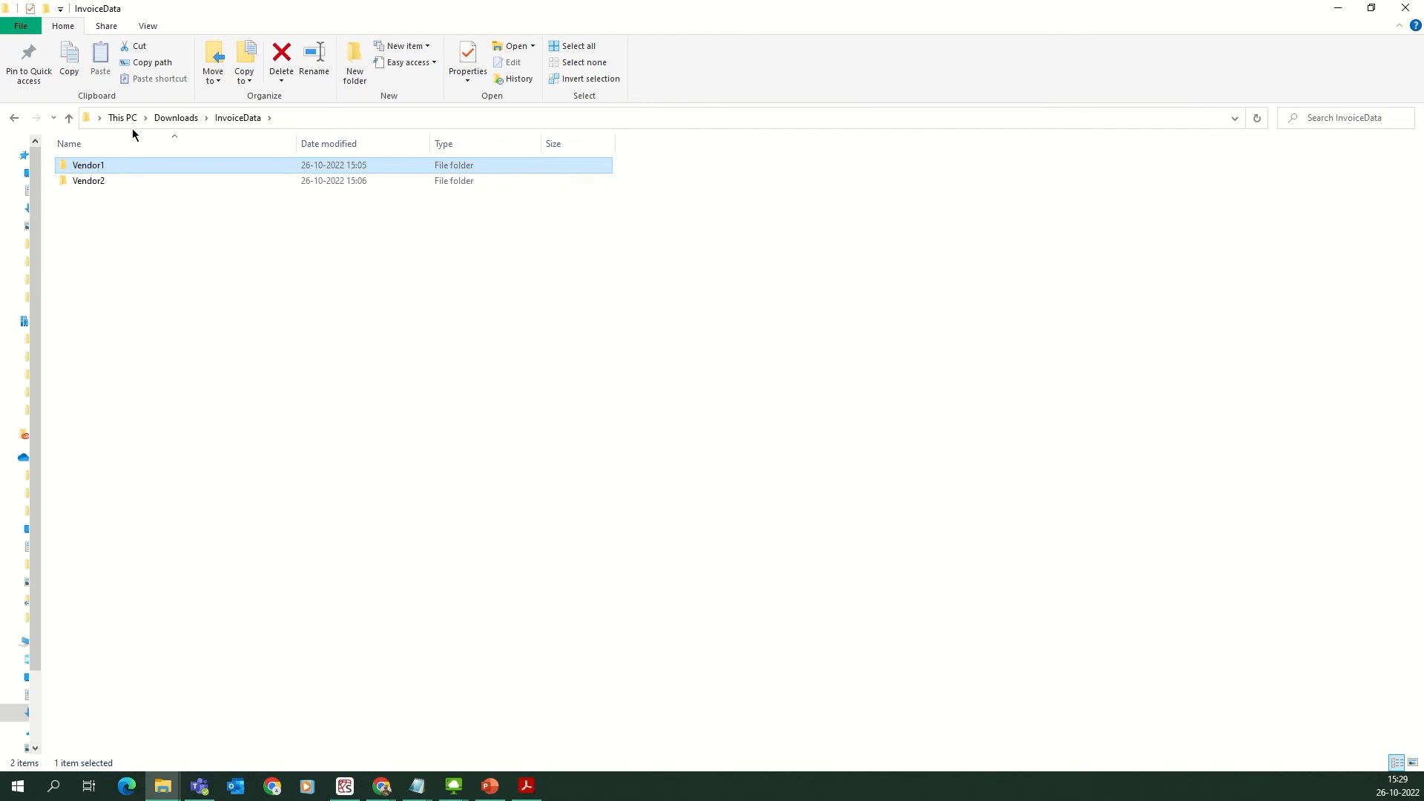
double_click(114, 167)
left_click(114, 182)
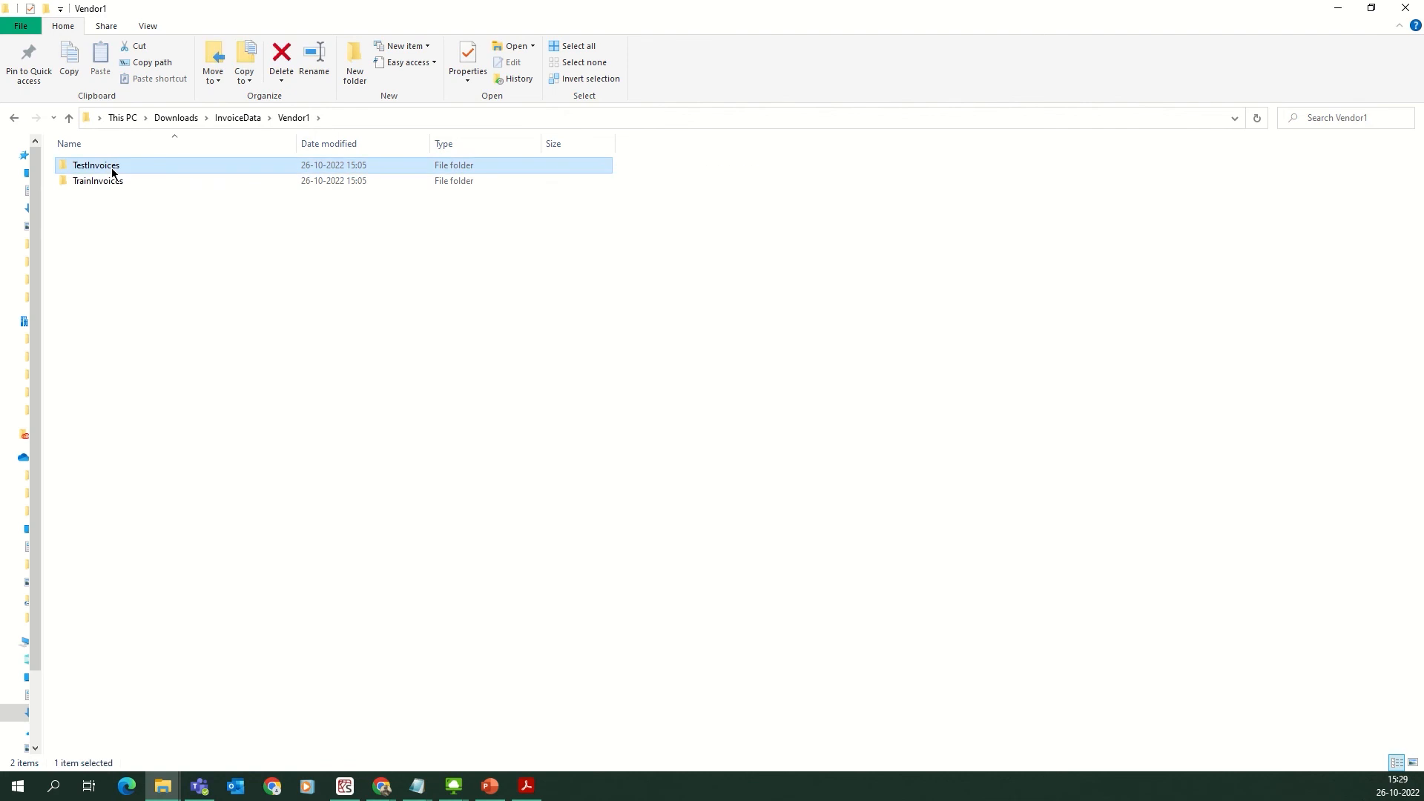
double_click(113, 184)
- View Vendor1's training invoices 31400_MCS000187899 and 31400_MCS000187900 in Acrobat Reader, and close them
double_click(118, 165)
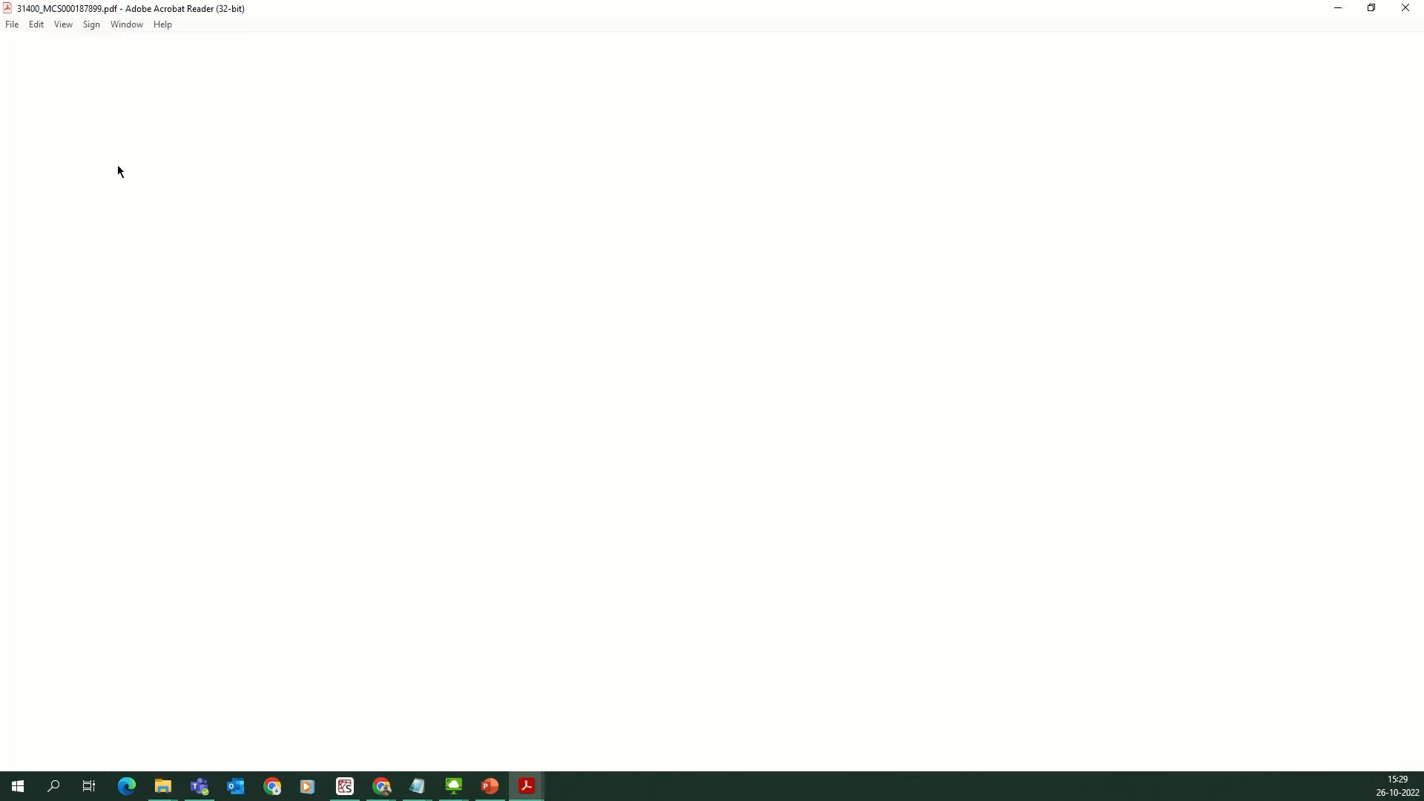
scroll(339, 259, "down", 3)
scroll(339, 259, "up", 3)
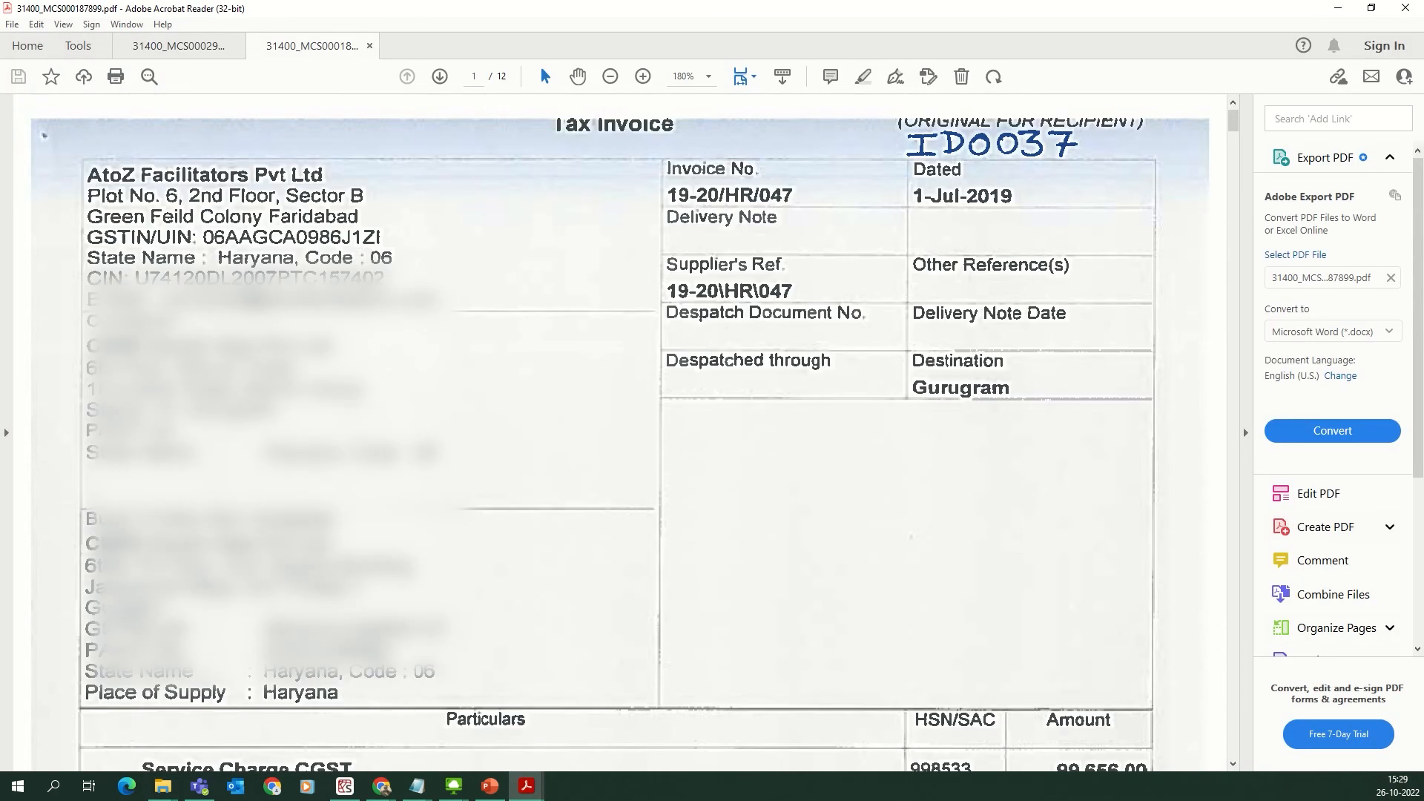
left_click(1405, 7)
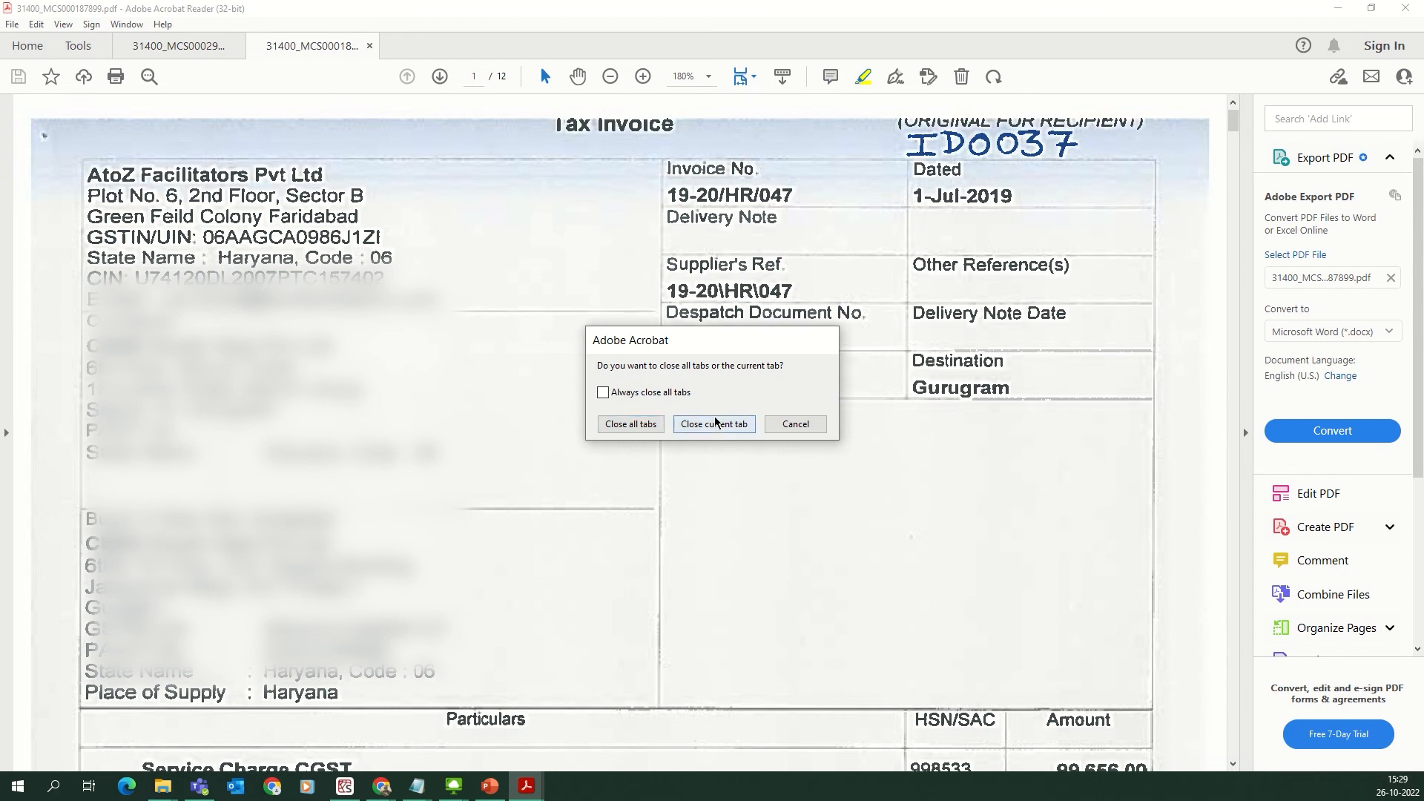
left_click(716, 424)
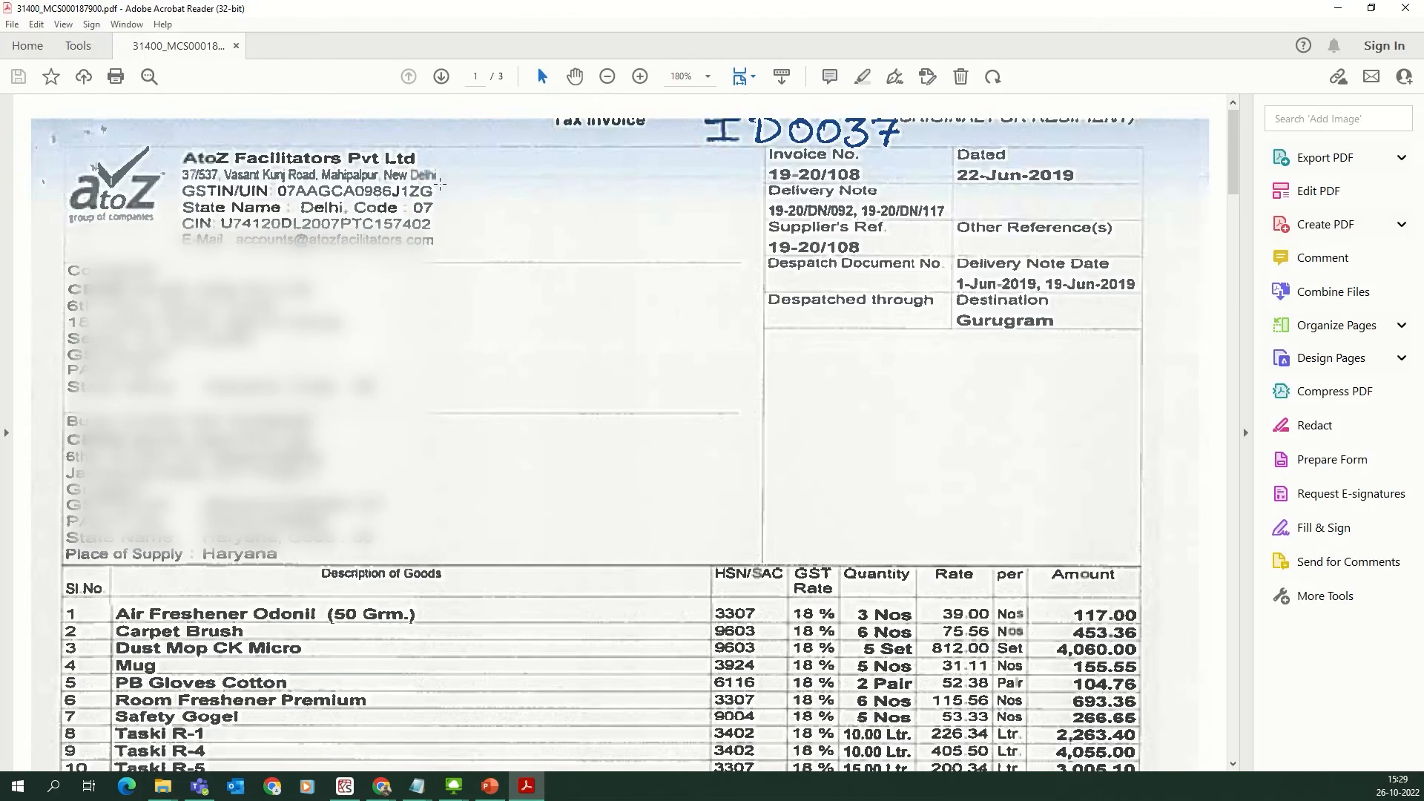
left_click(1405, 7)
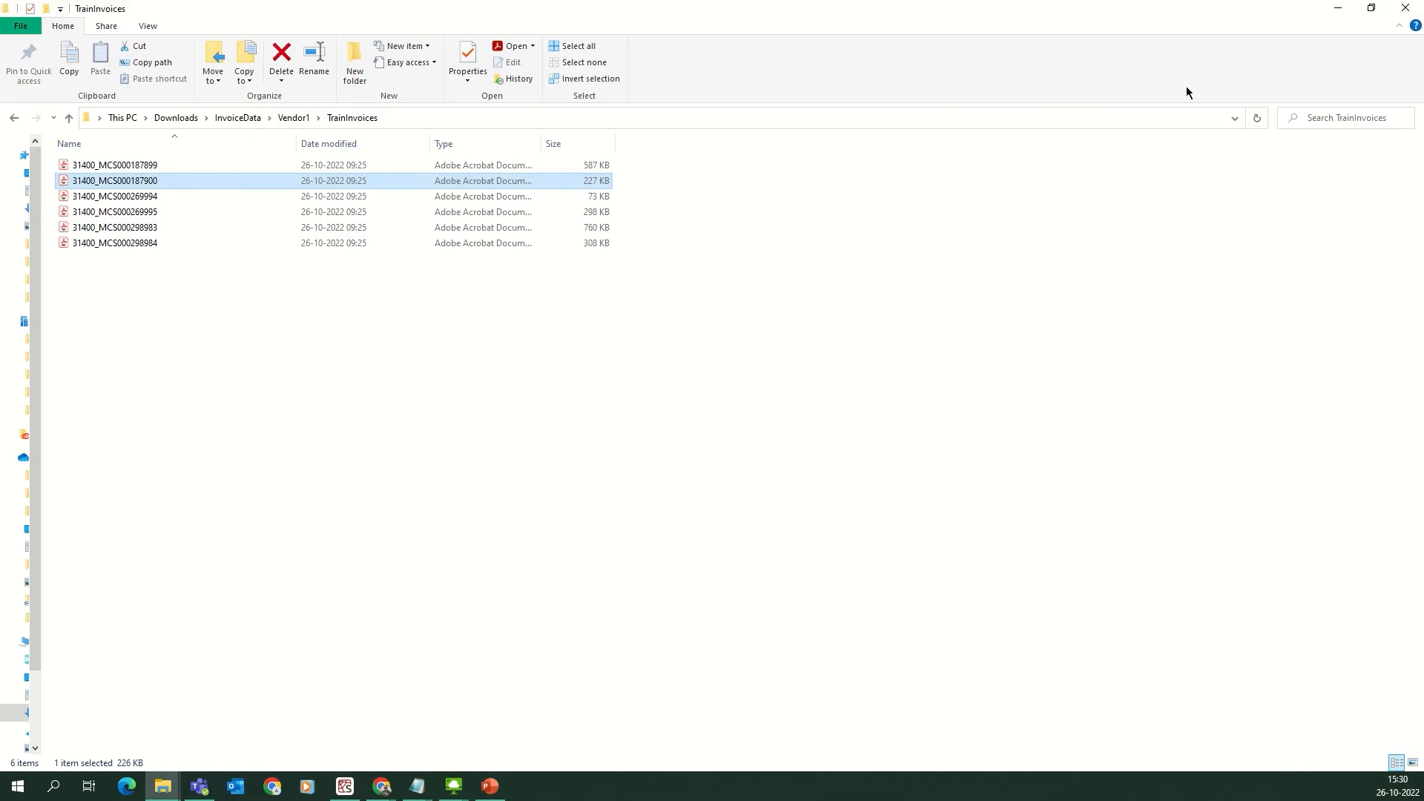
- Go up to the InvoiceData folder and open Vendor2's TrainInvoices folder
left_click(286, 121)
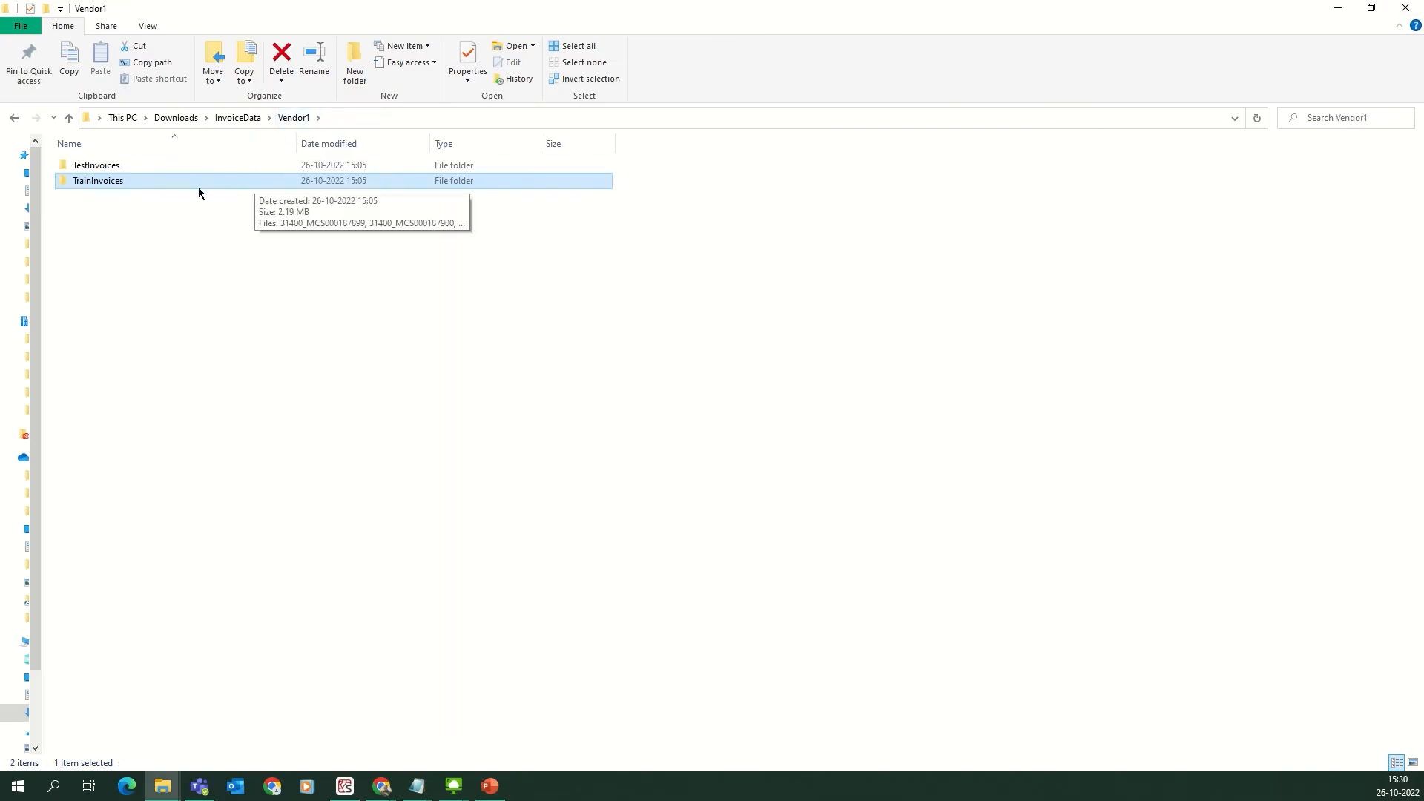
left_click(222, 118)
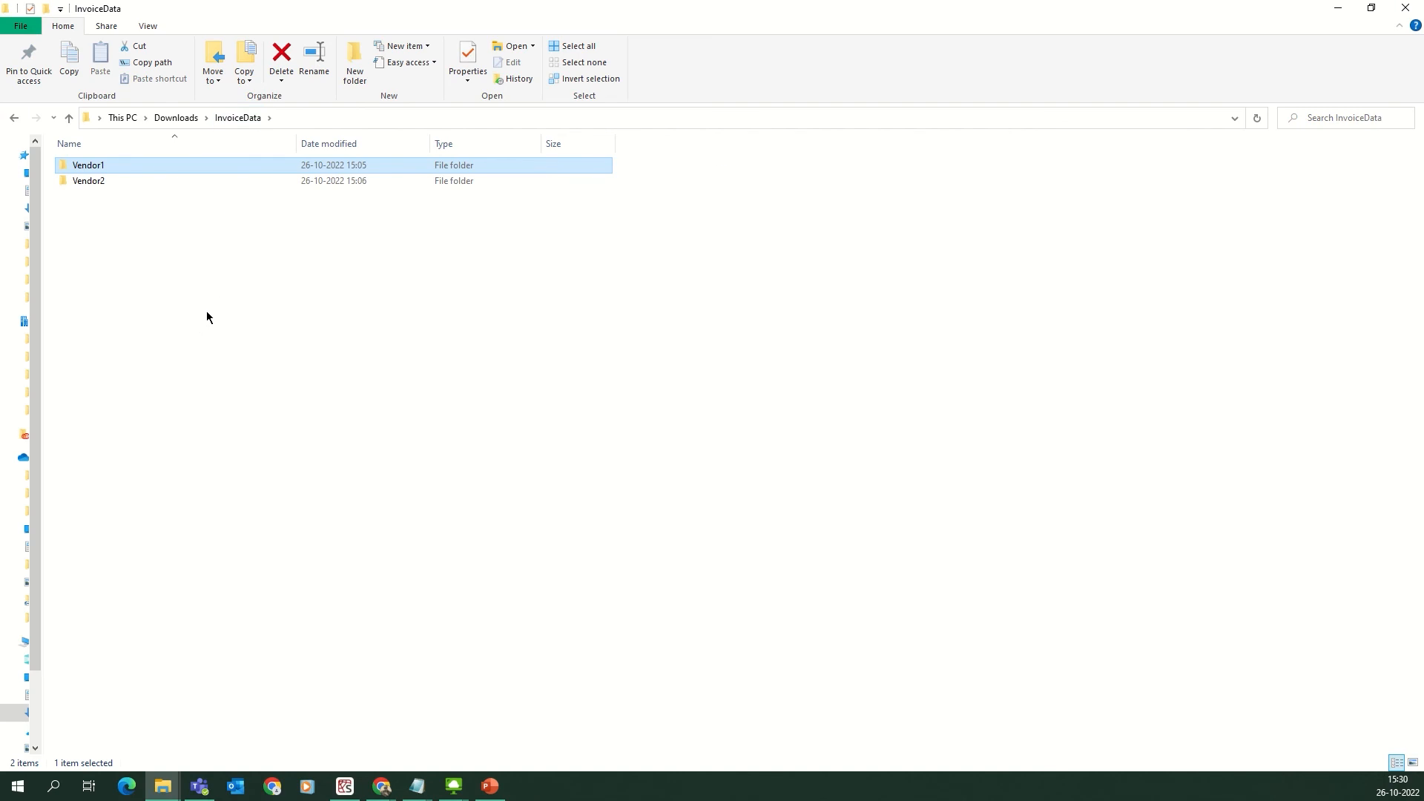
double_click(99, 183)
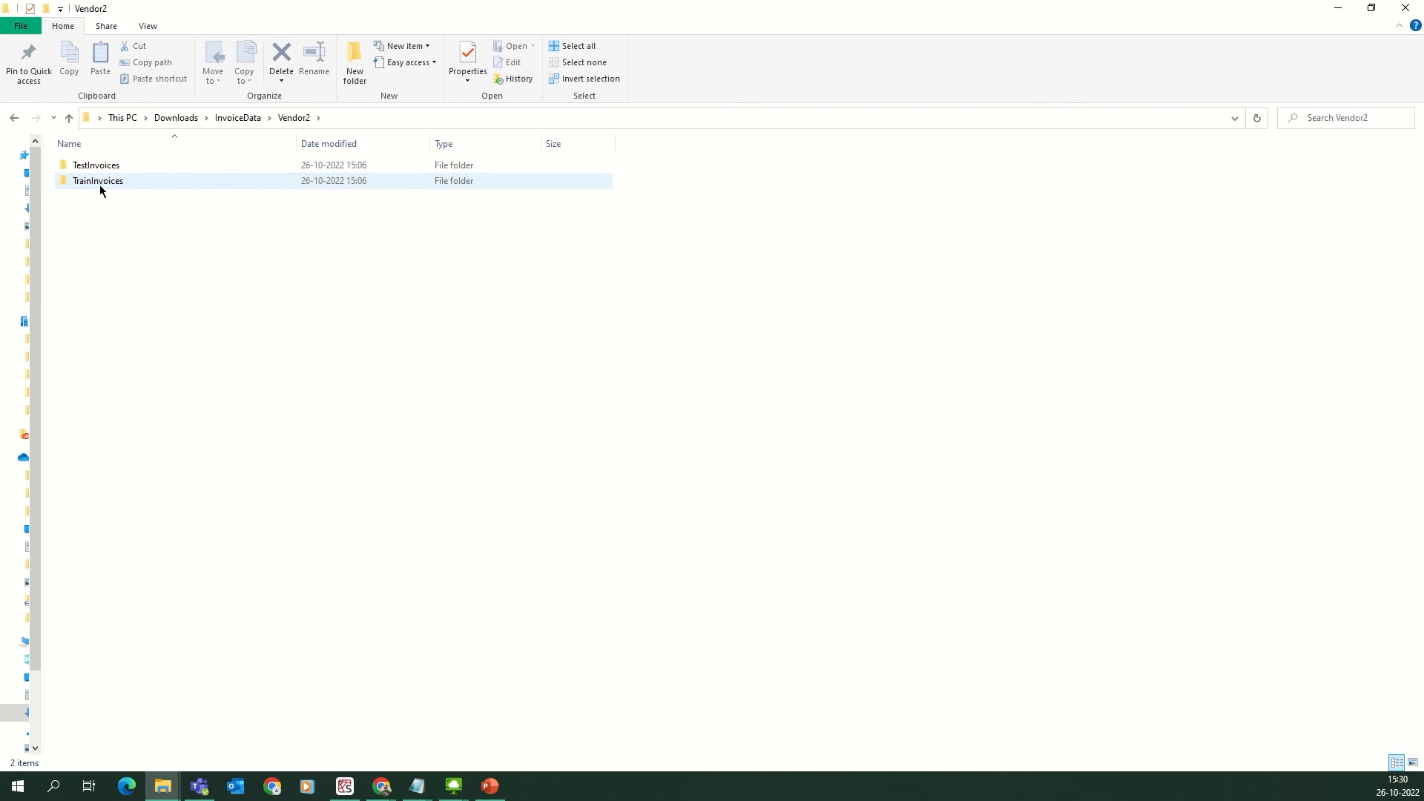
double_click(100, 184)
- Examine Vendor2's training invoice 31400_MCS000199972 down to its total, close it and return to Power Automate
double_click(115, 168)
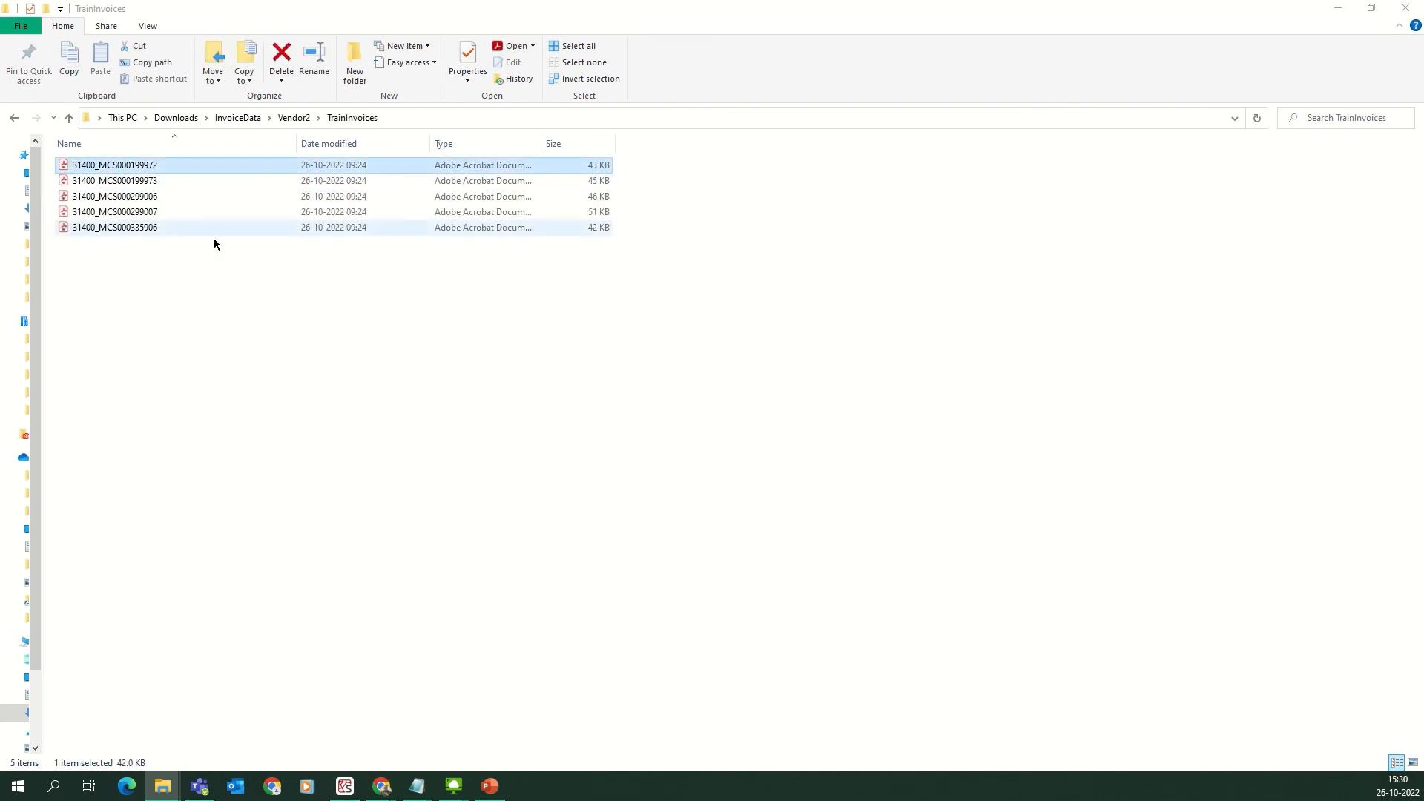
scroll(729, 378, "down", 15)
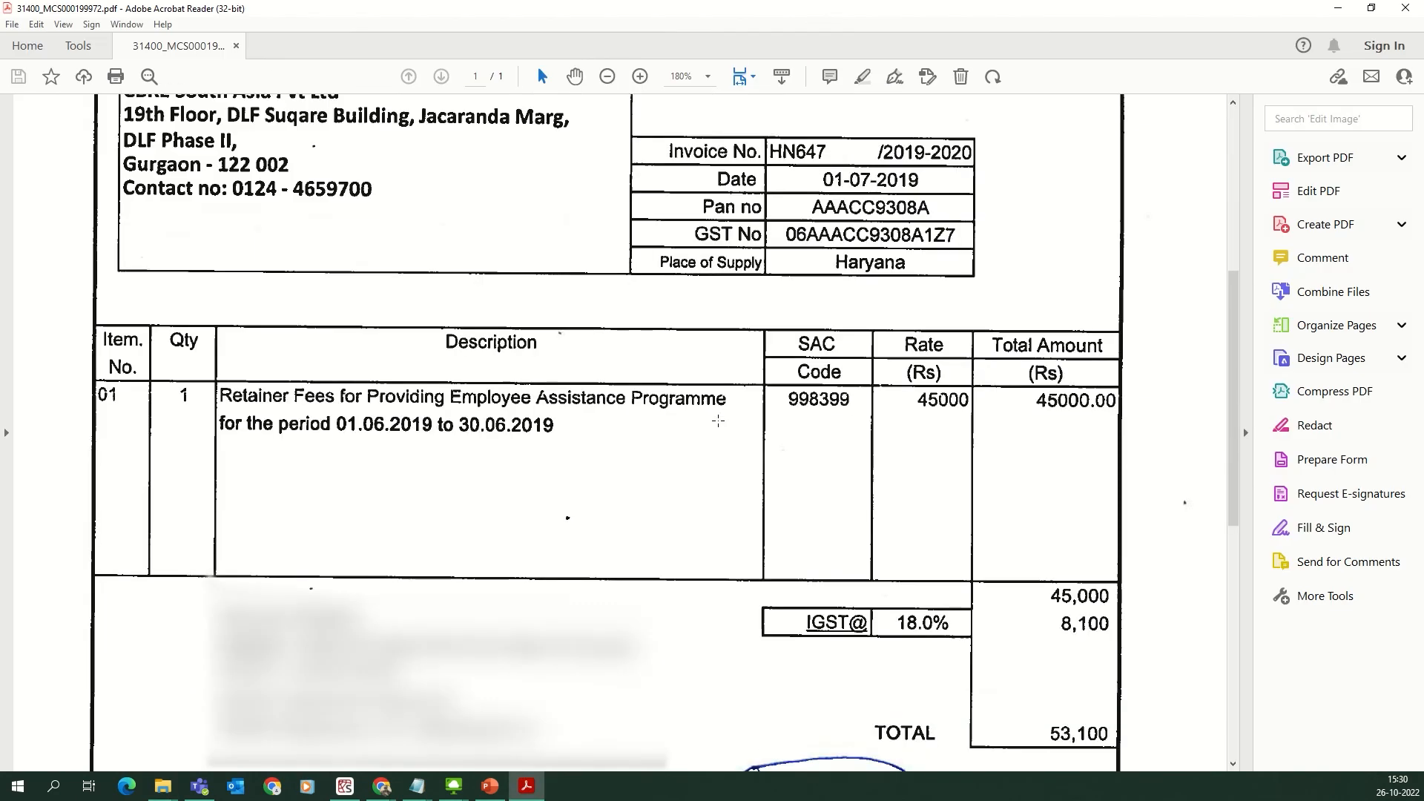
scroll(728, 378, "down", 2)
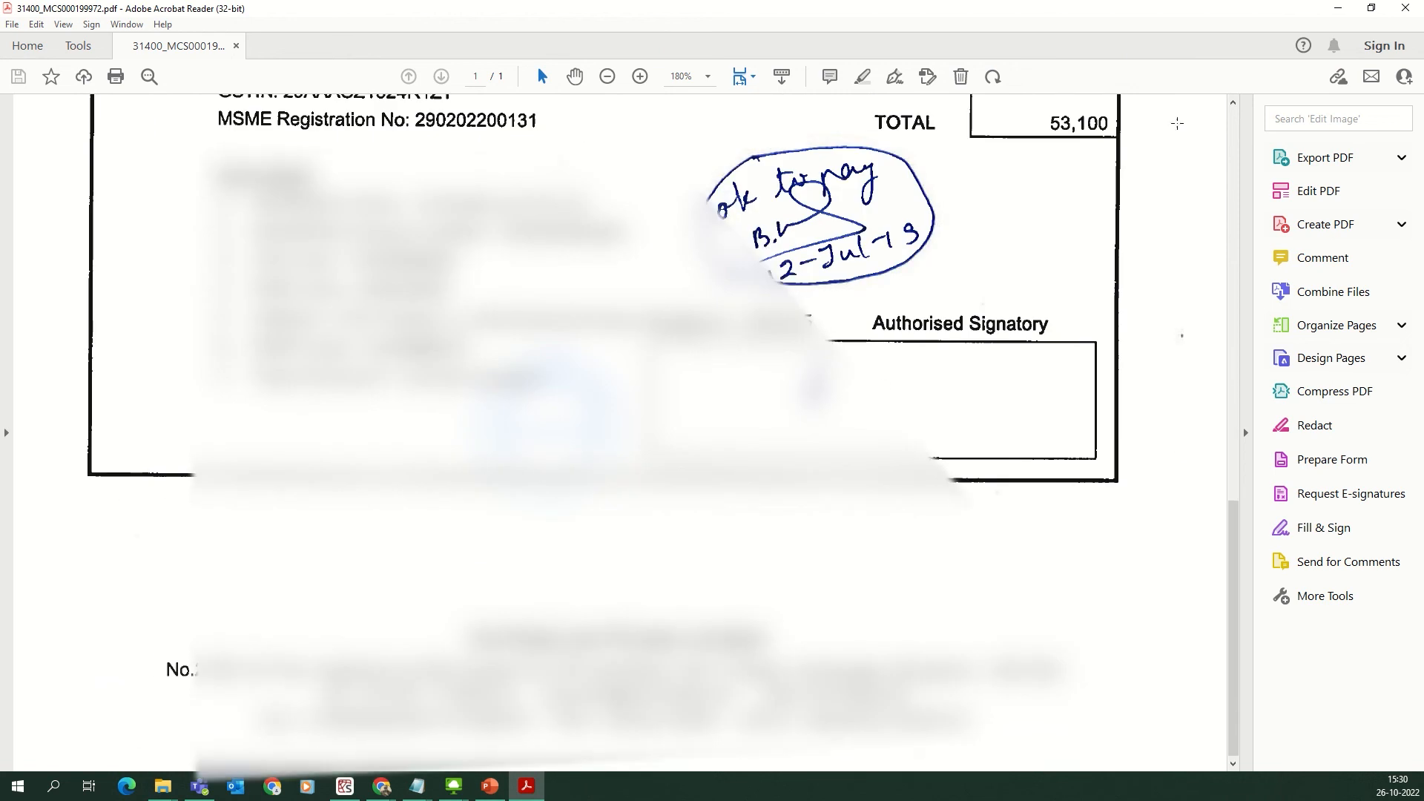
left_click(1406, 9)
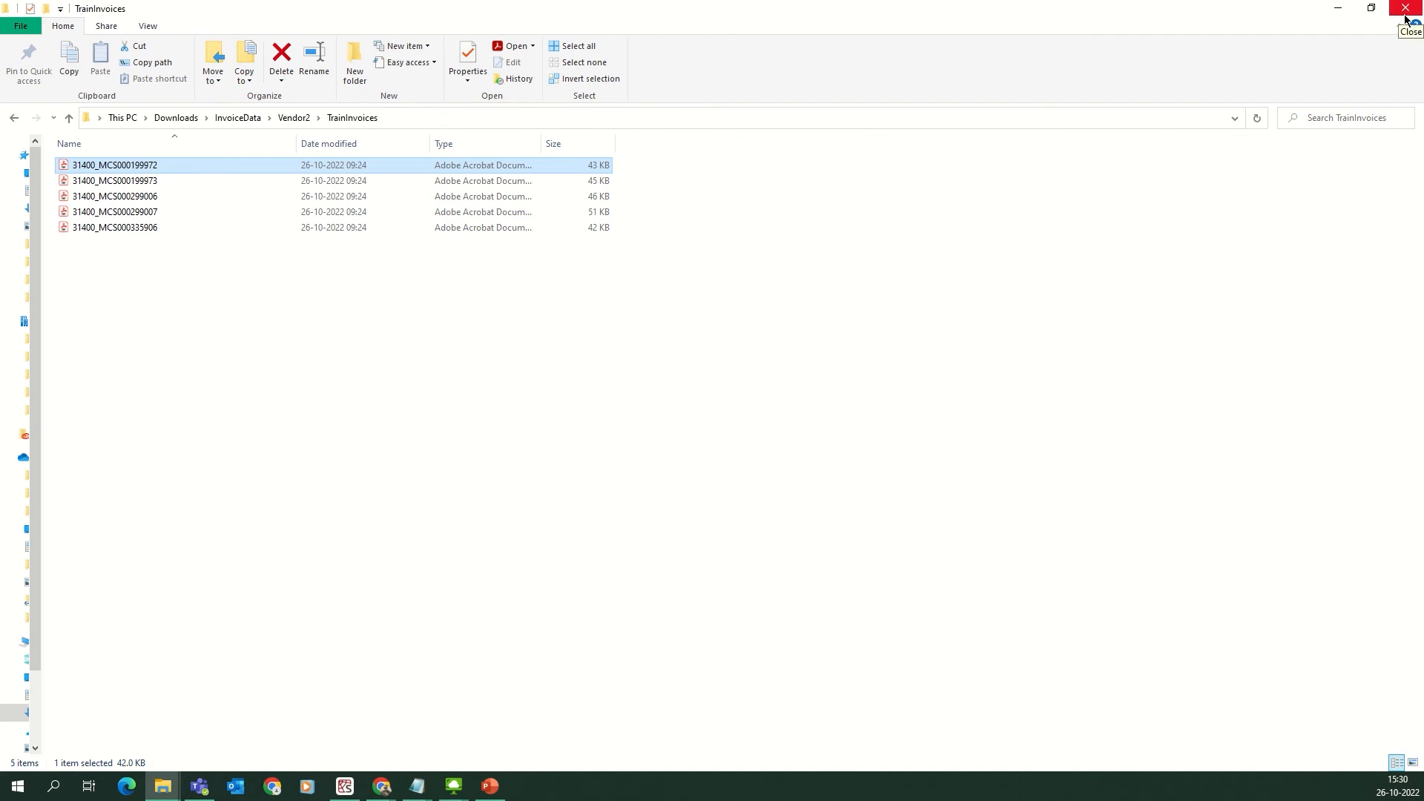
left_click(1337, 8)
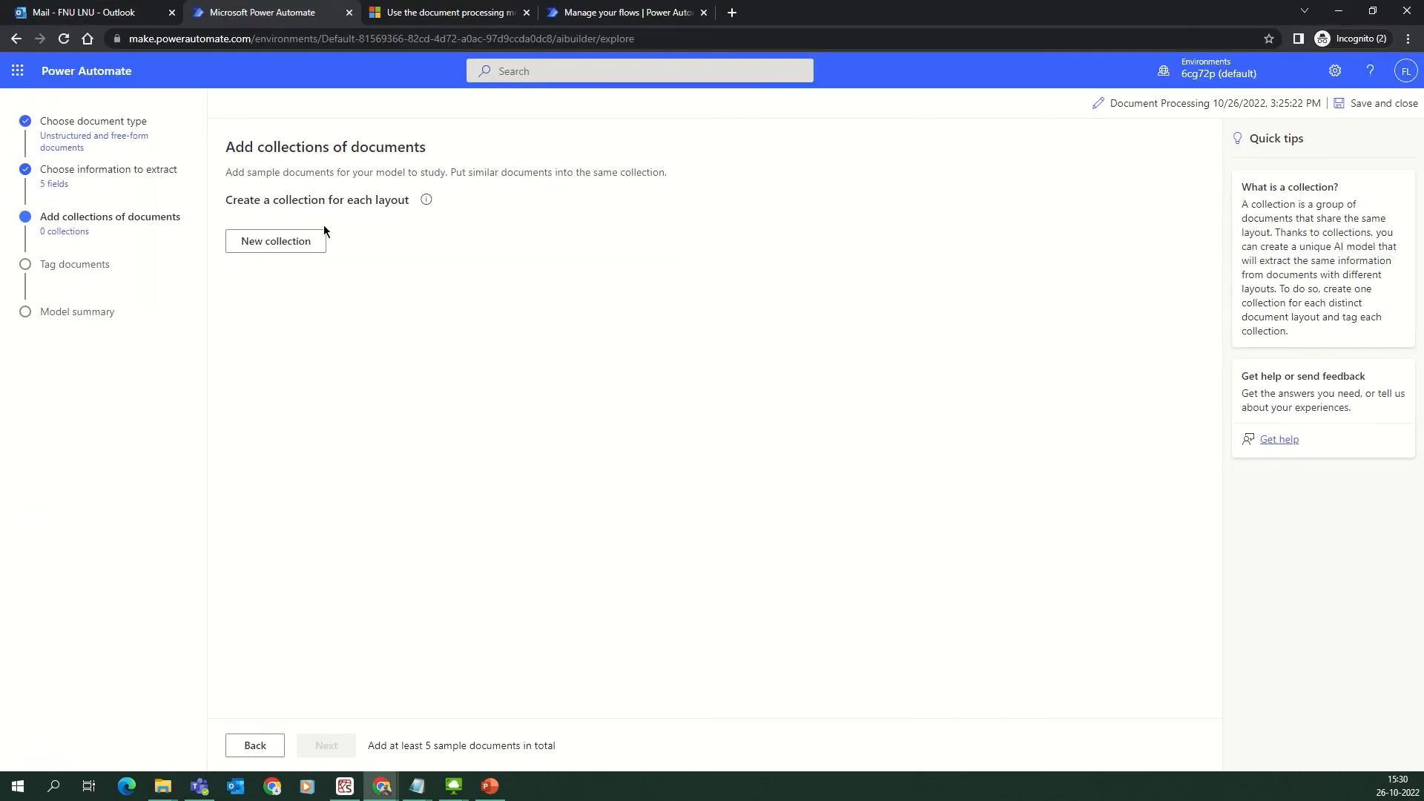
- Create a new document collection and name it Vendor1
left_click(260, 242)
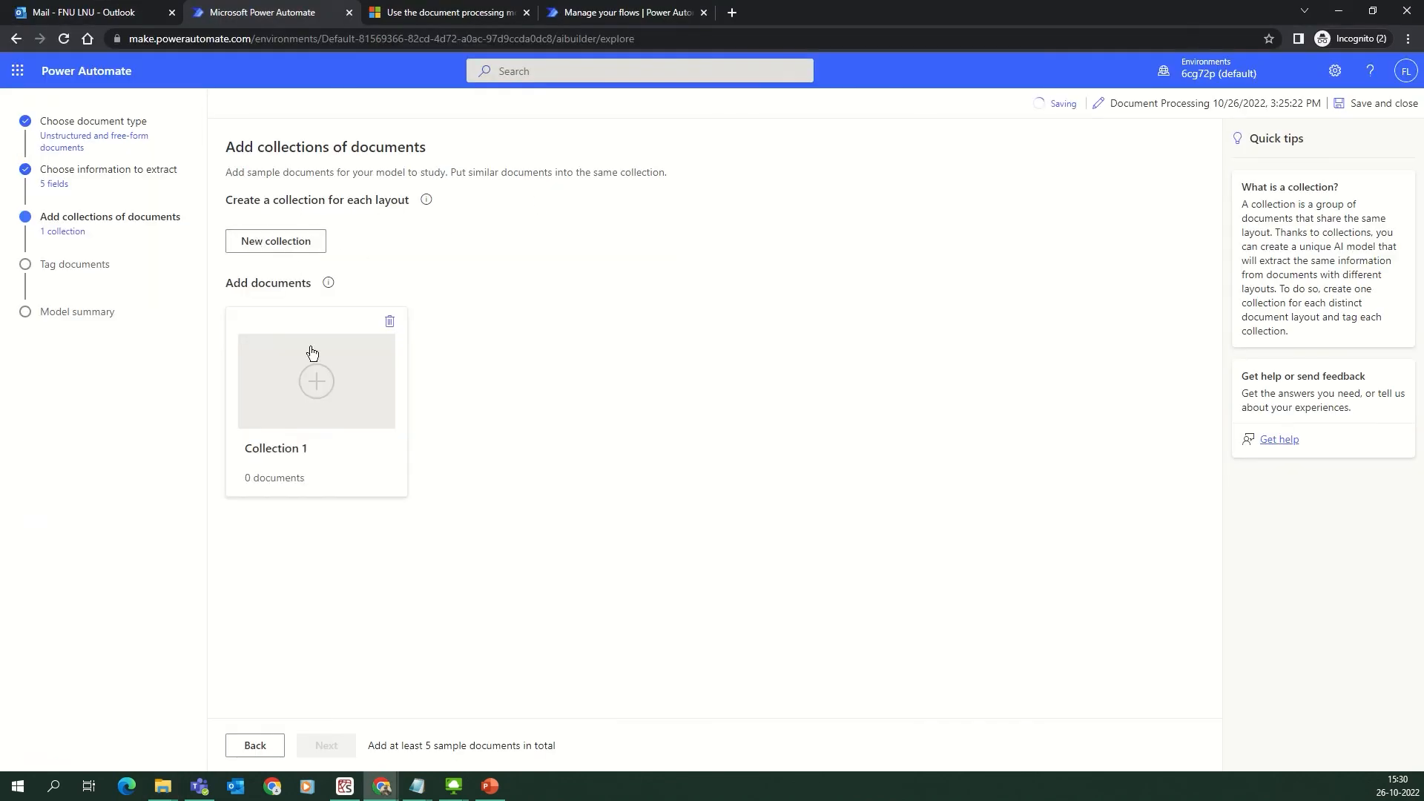
left_click(290, 443)
left_click_drag(327, 448, 216, 442)
type("Vendor1")
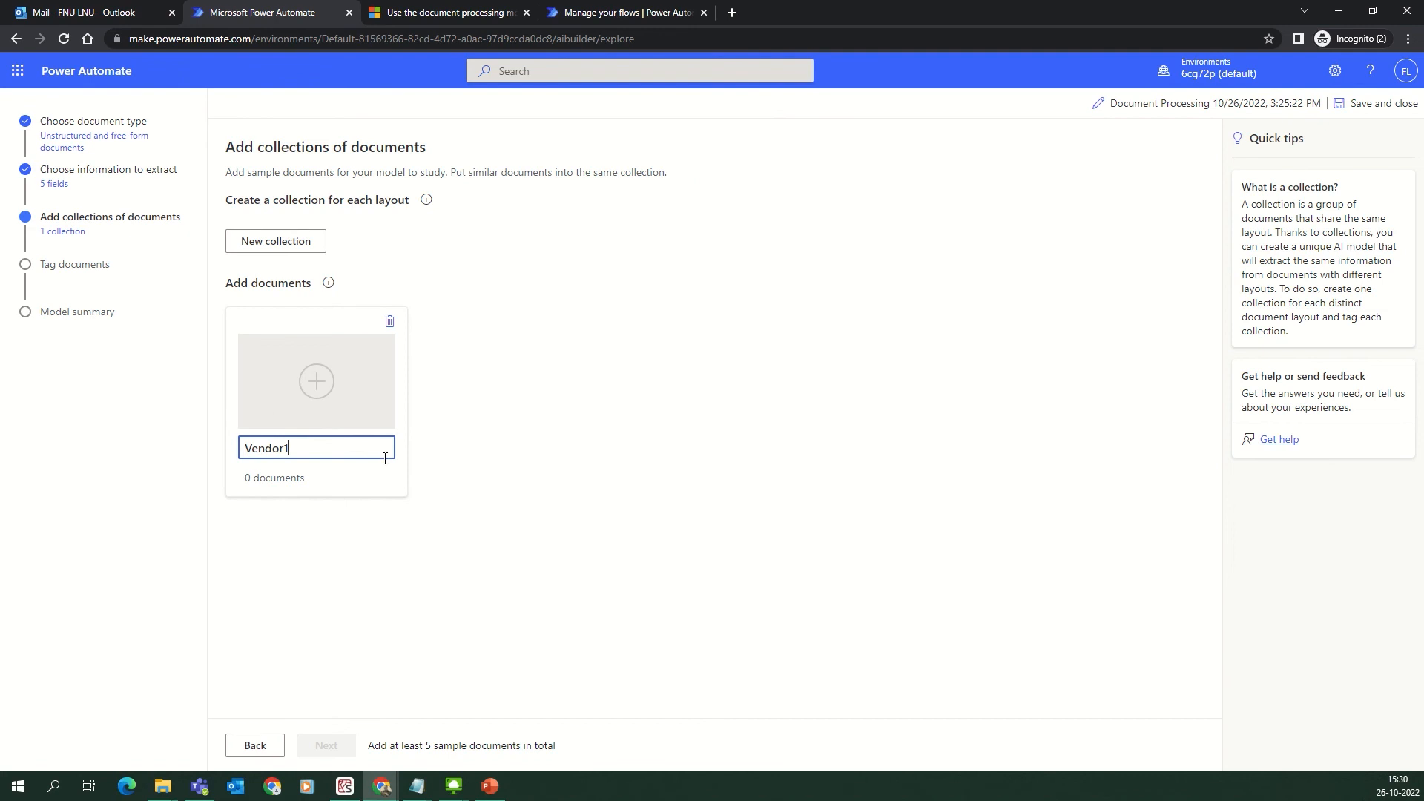
left_click(404, 502)
- Upload all six PDF invoices from the device's InvoiceData\Vendor1\TrainInvoices folder to the Vendor1 collection
left_click(316, 379)
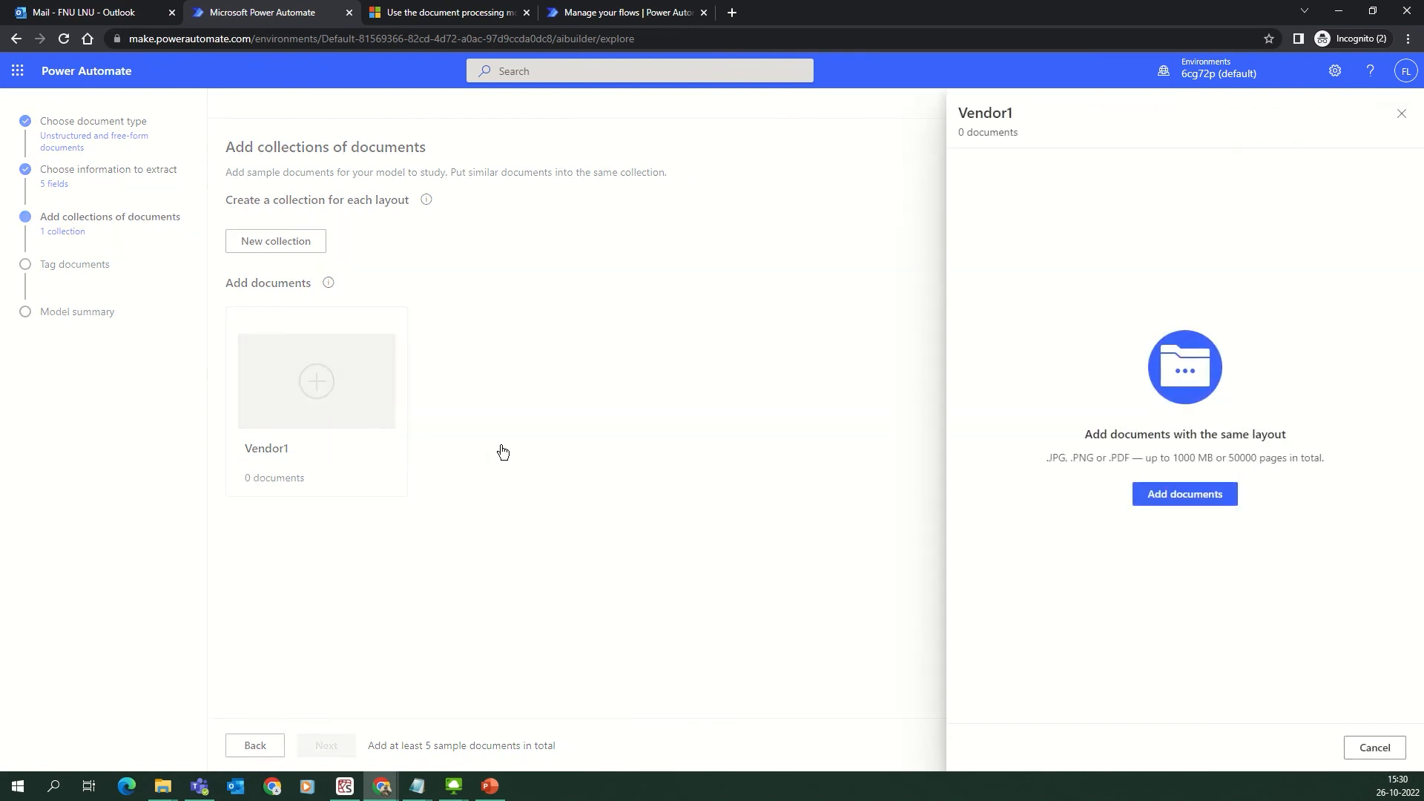
left_click(375, 427)
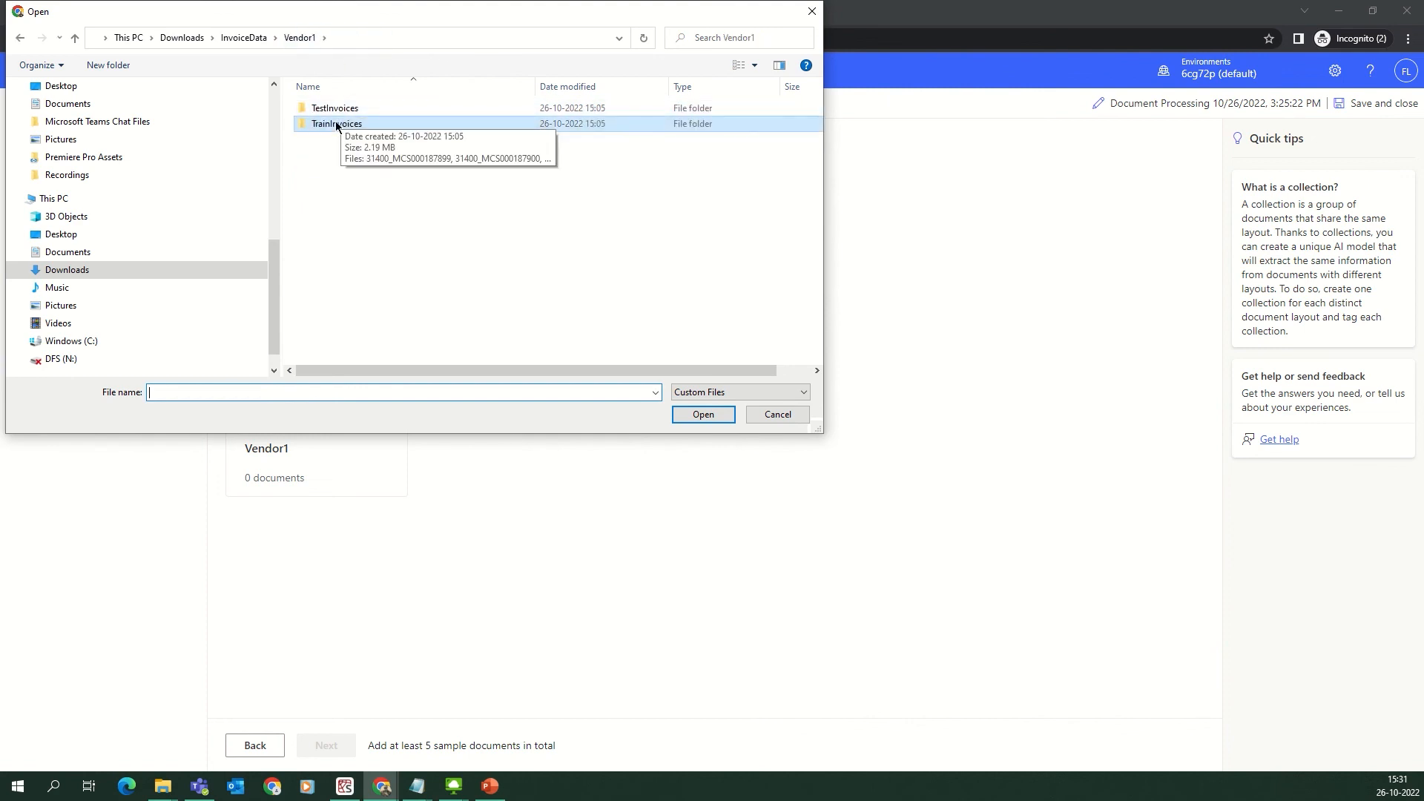
double_click(335, 123)
left_click_drag(362, 217, 331, 98)
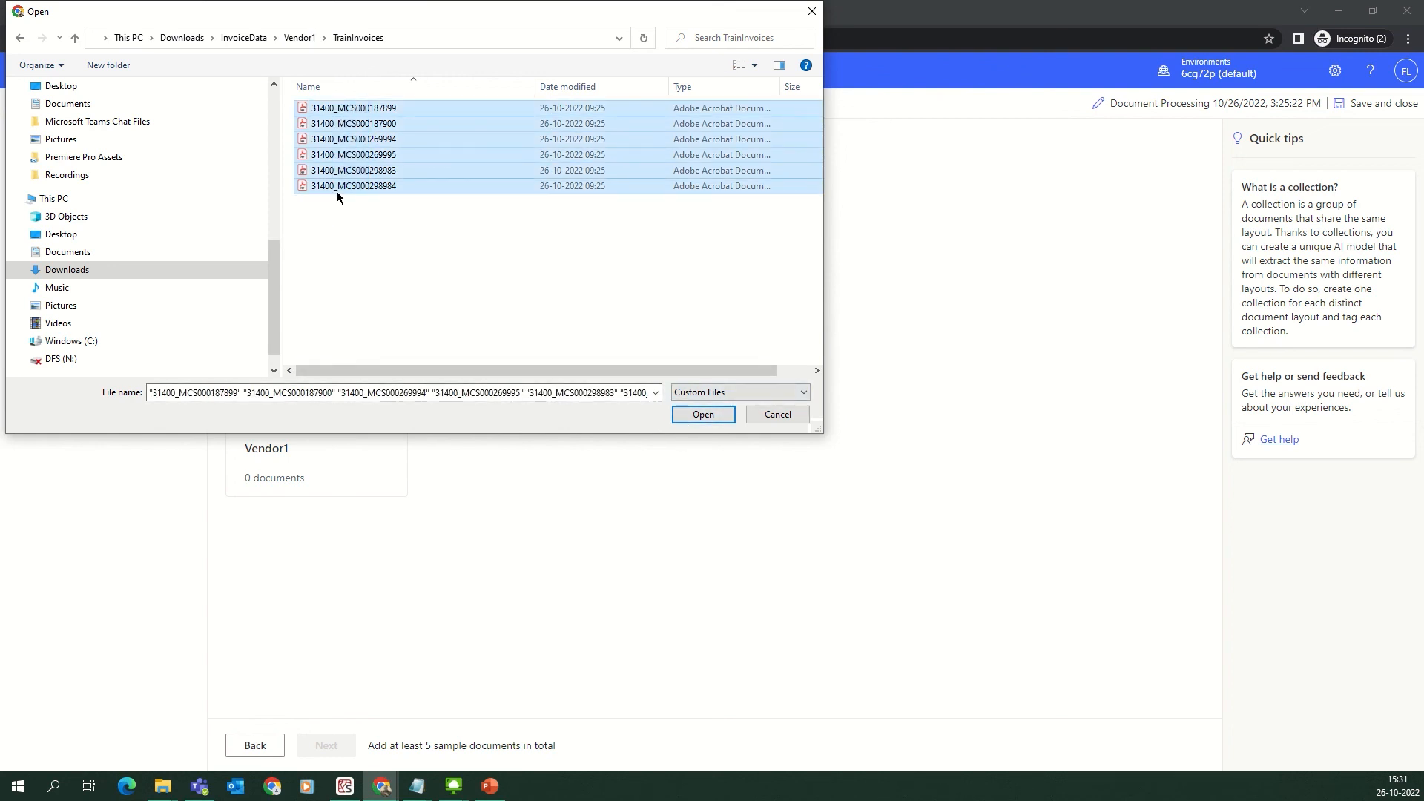
left_click(679, 414)
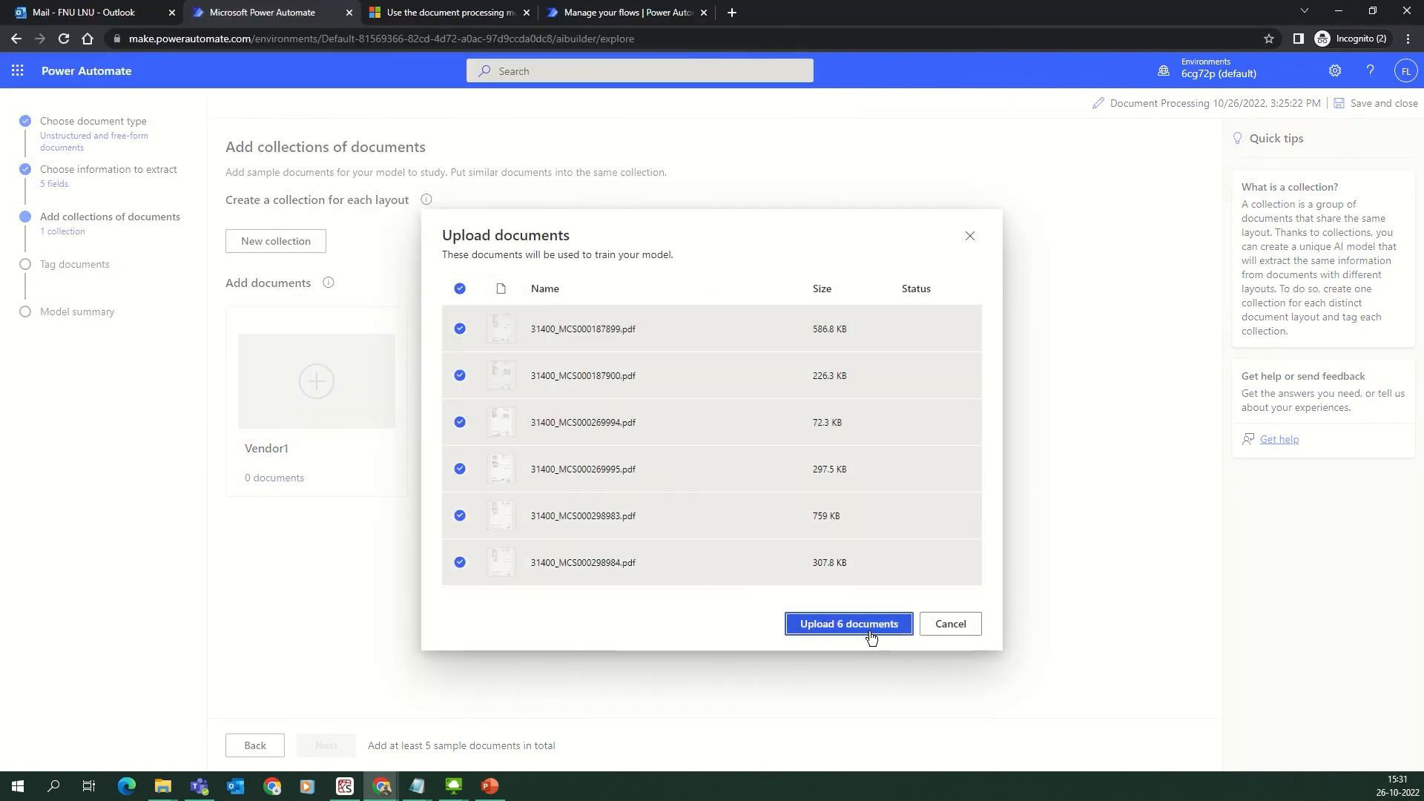
left_click(873, 627)
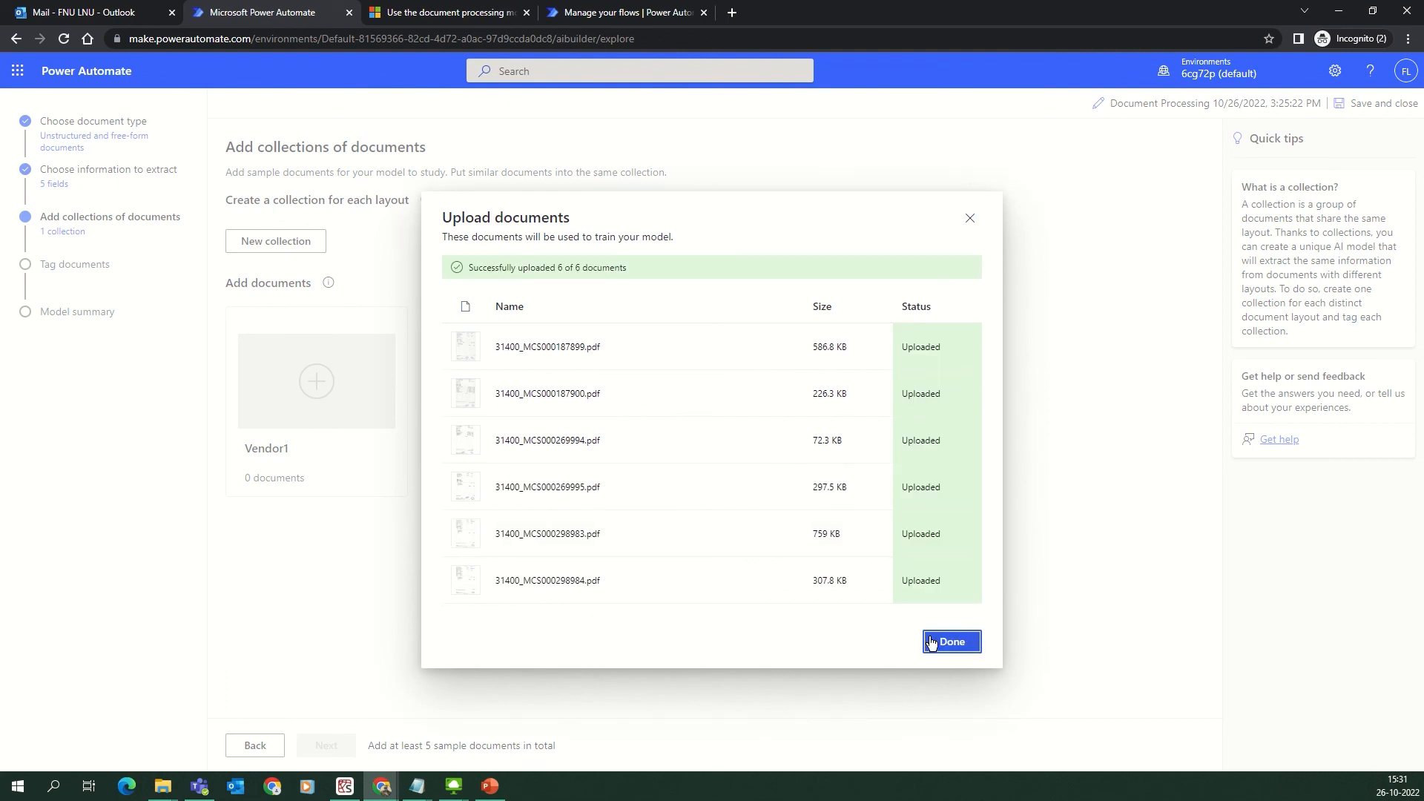
left_click(939, 644)
- Add a second document collection and name it Vendor2
left_click(286, 242)
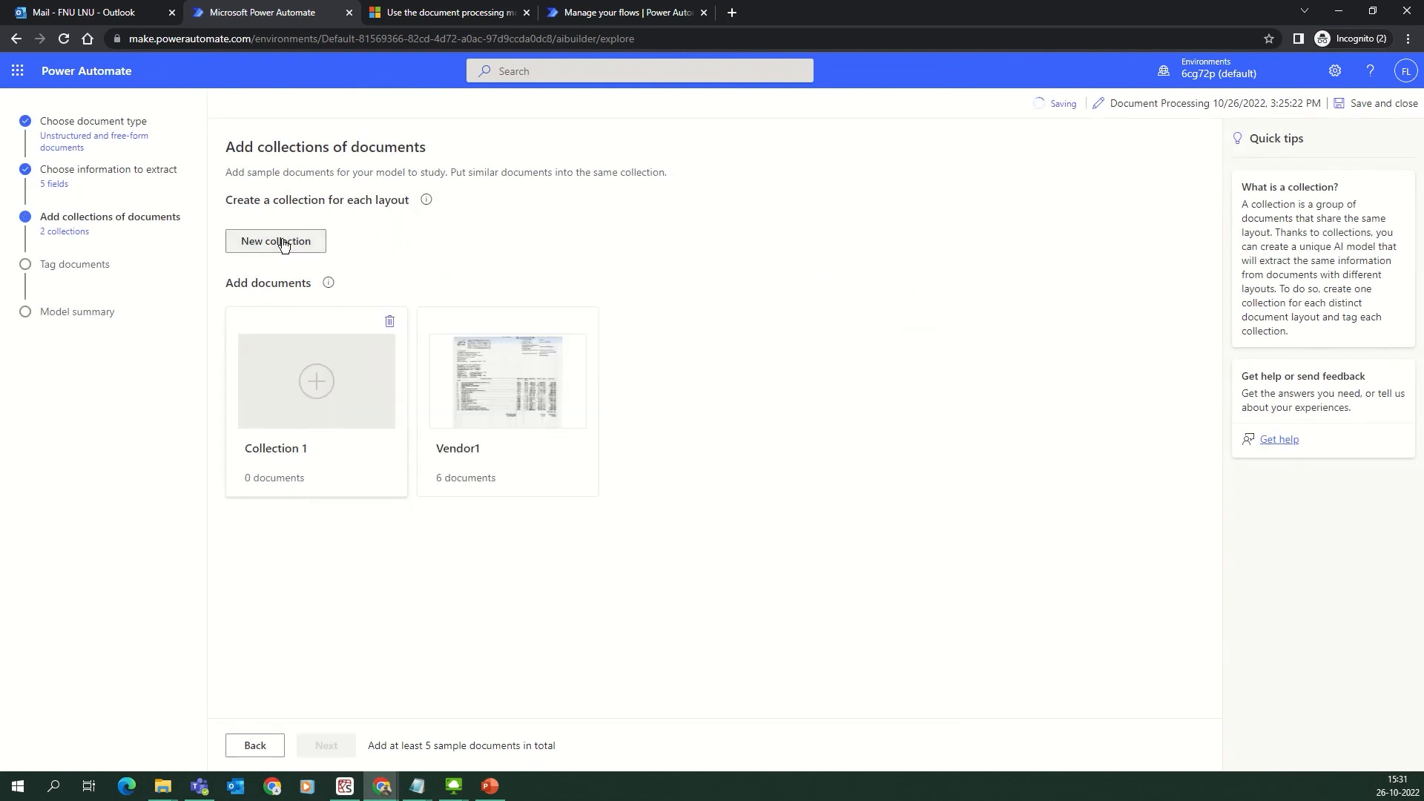
left_click_drag(323, 453, 215, 426)
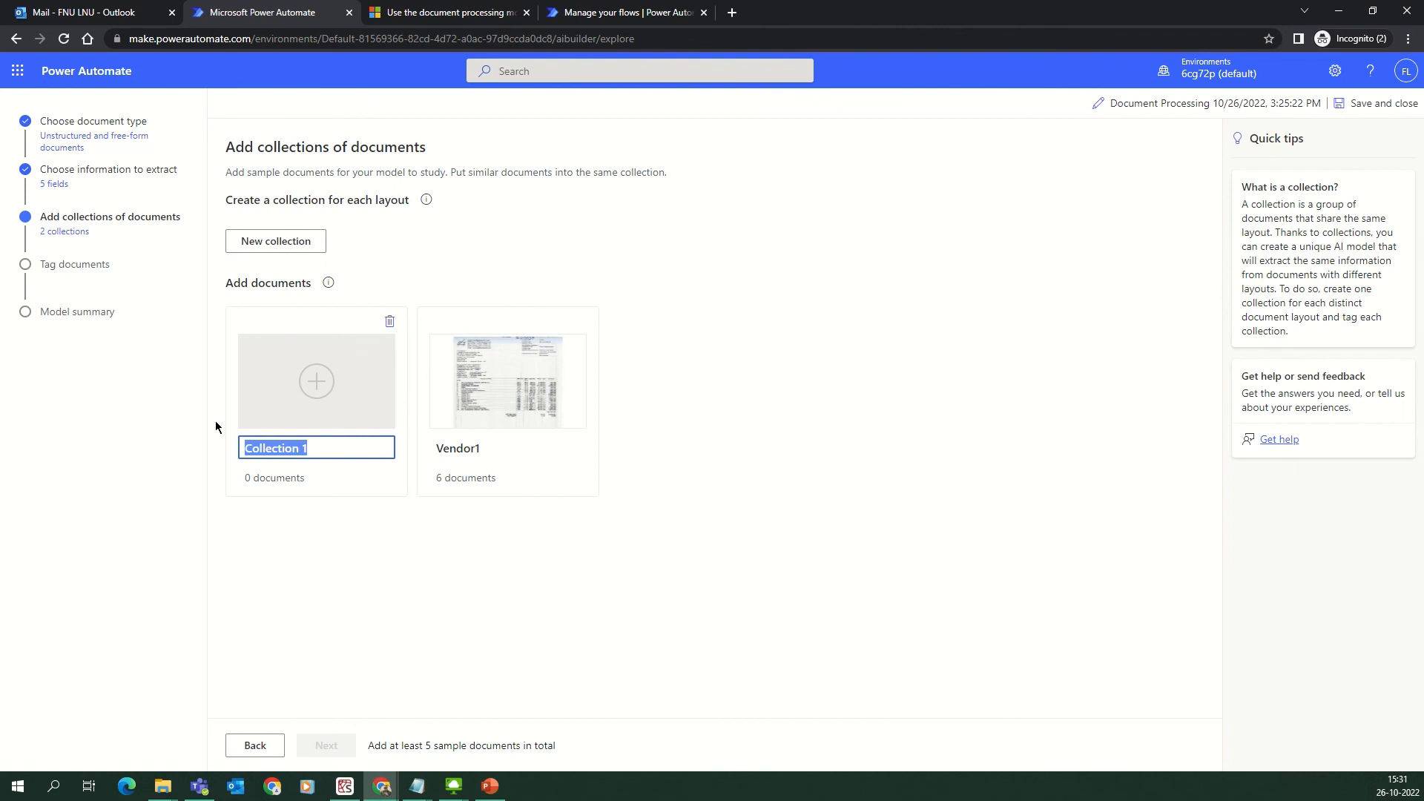
type("Vendor2")
- Upload all five PDF invoices from the device's InvoiceData\Vendor2\TrainInvoices folder to the Vendor2 collection
left_click(312, 395)
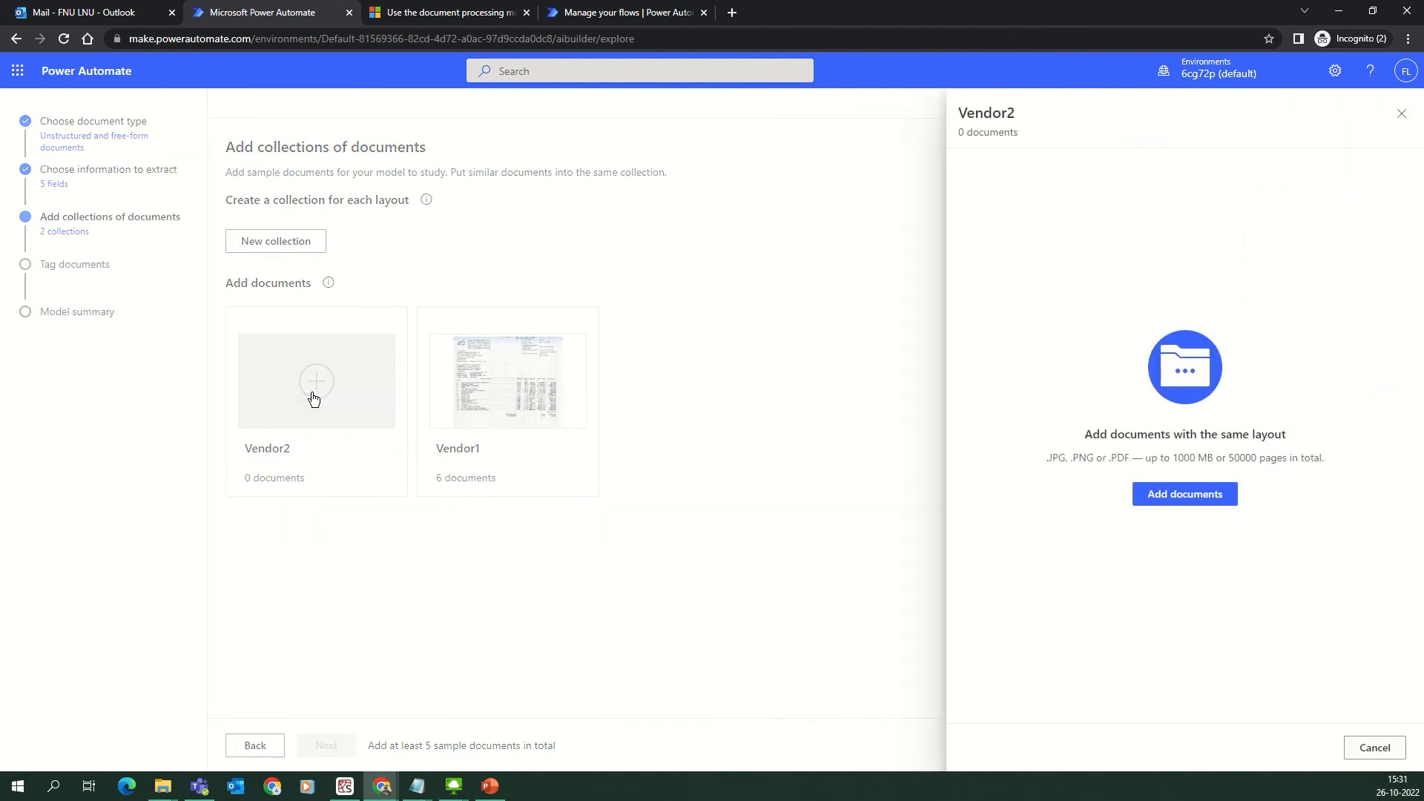
left_click(1177, 496)
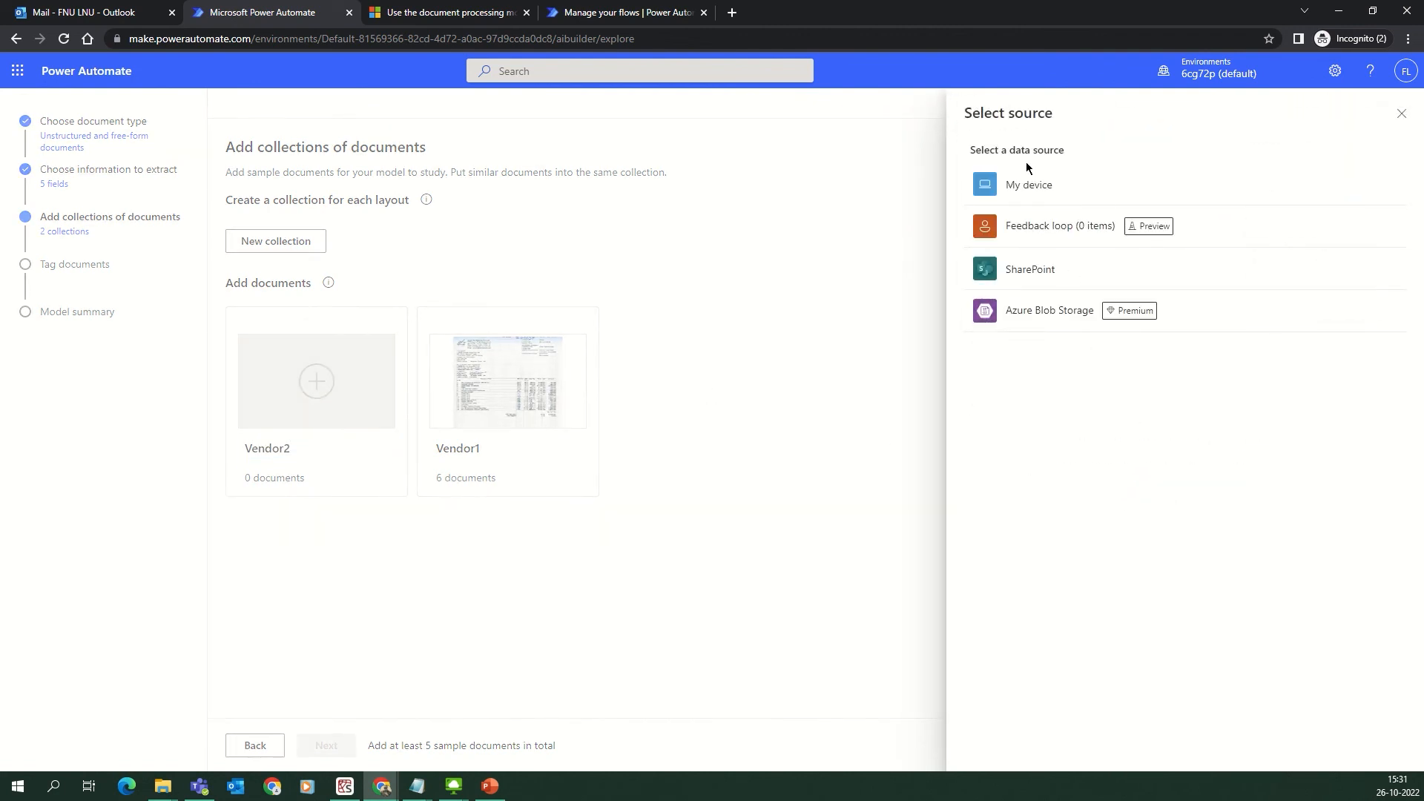
left_click(1025, 184)
double_click(315, 131)
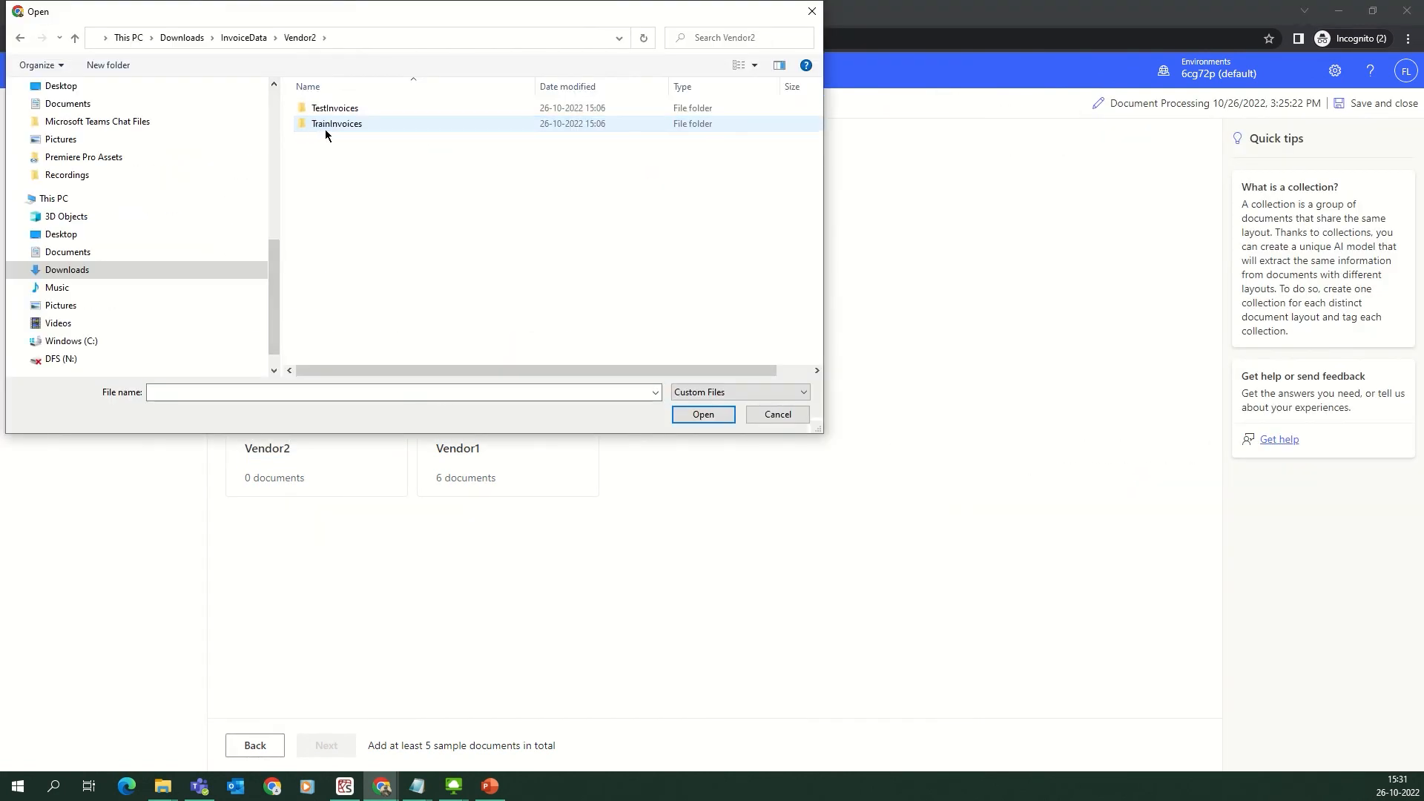
double_click(332, 122)
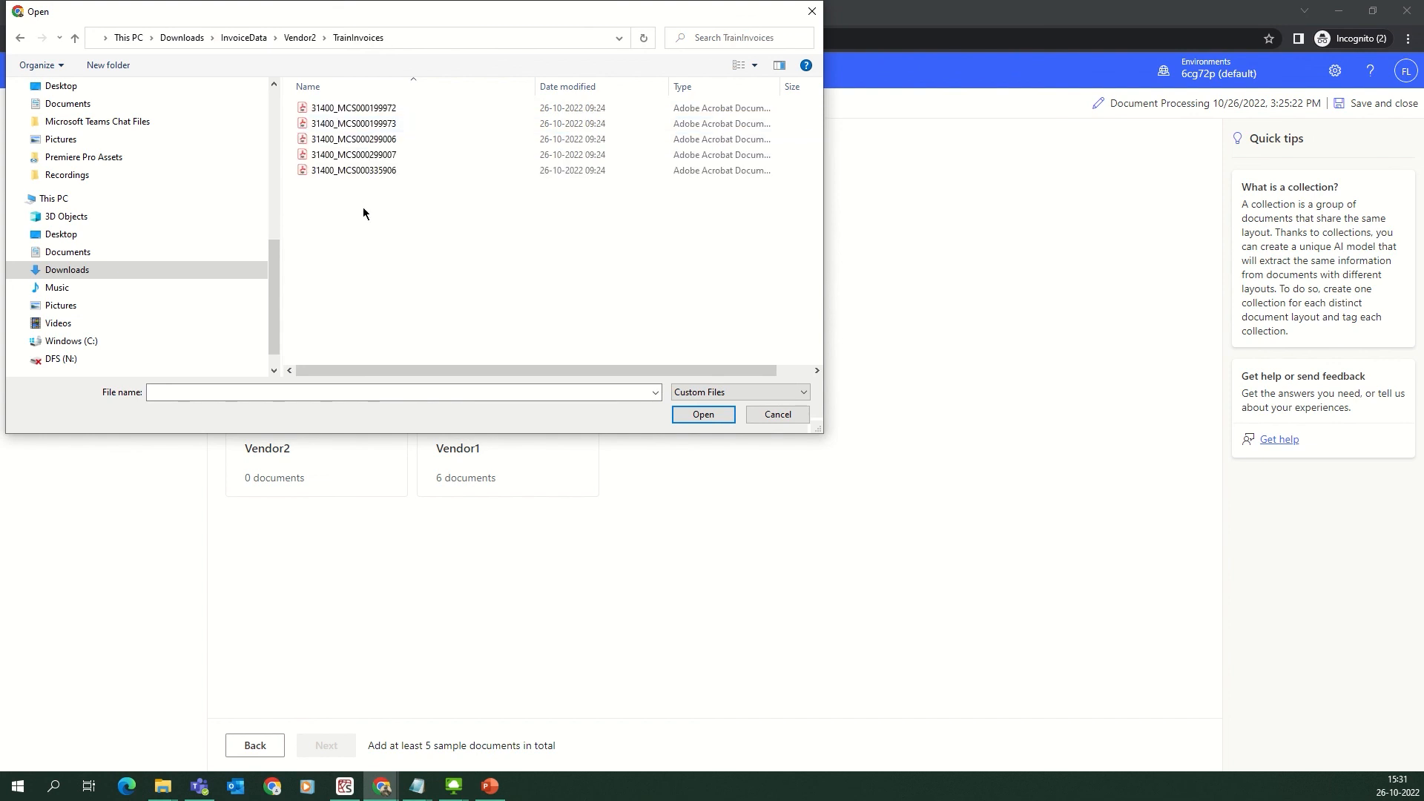
key("ctrl+a")
left_click(711, 416)
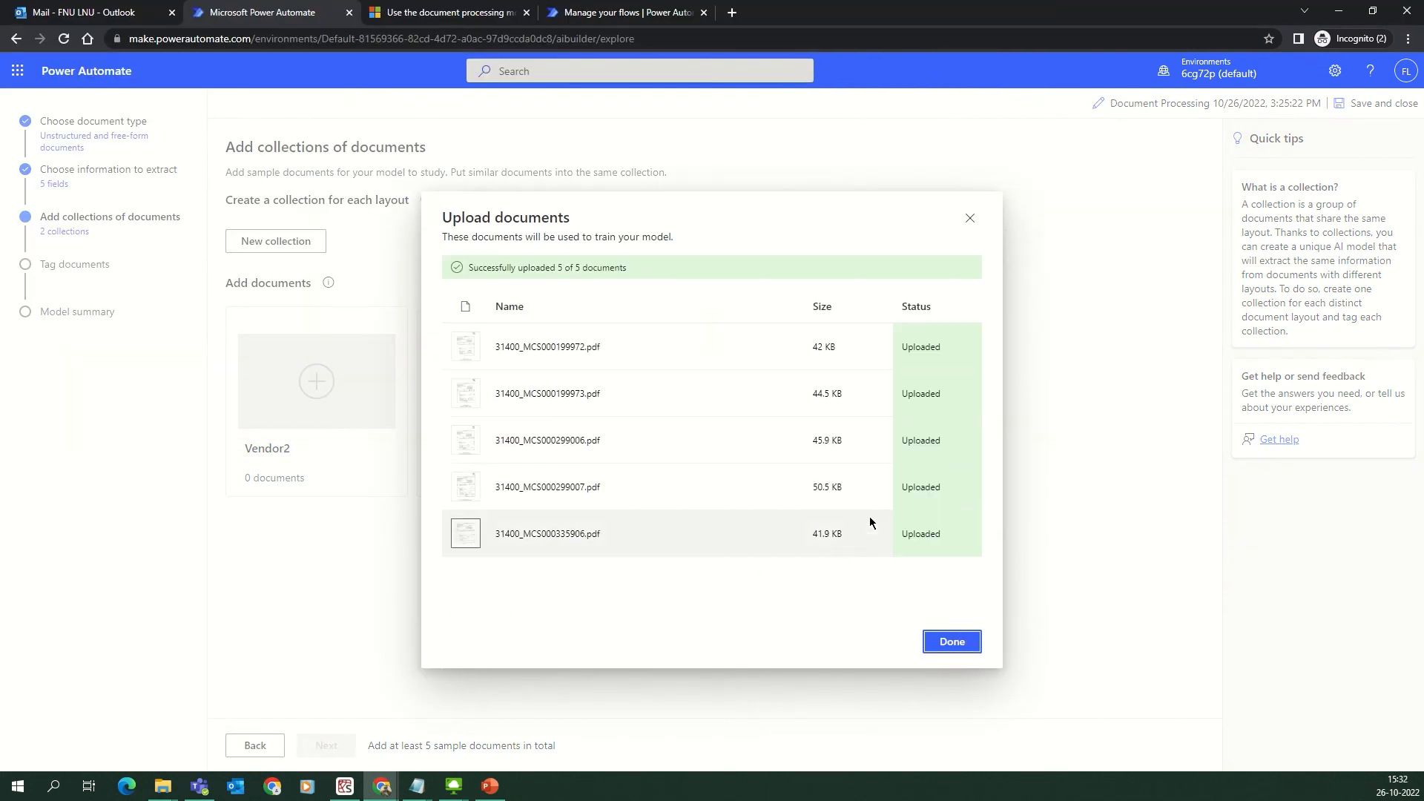
left_click(951, 623)
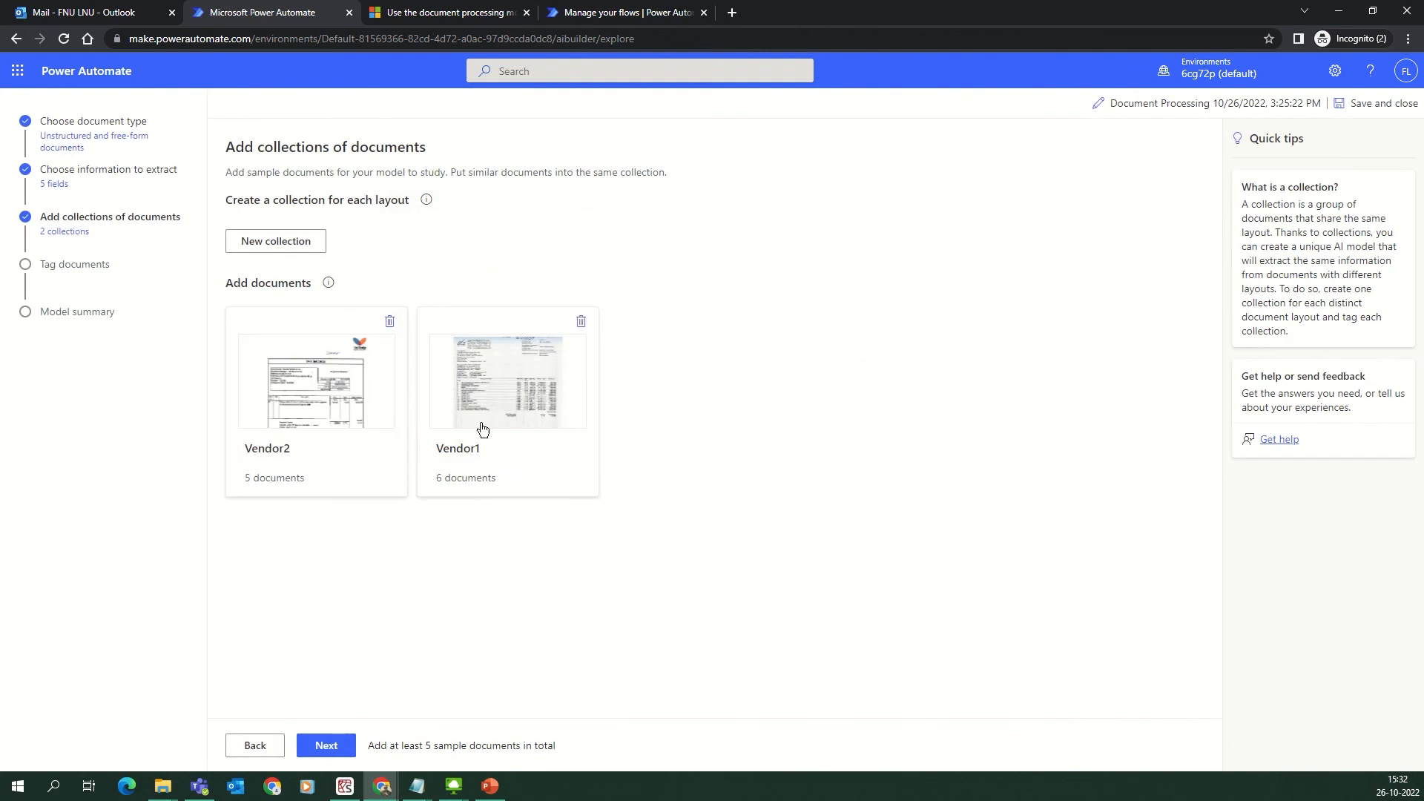
- Continue to tagging the Vendor1 collection and tag the first invoice's number as InvoiceNum and its date, 22-Jun-2019, as InvoiceDate
left_click(341, 738)
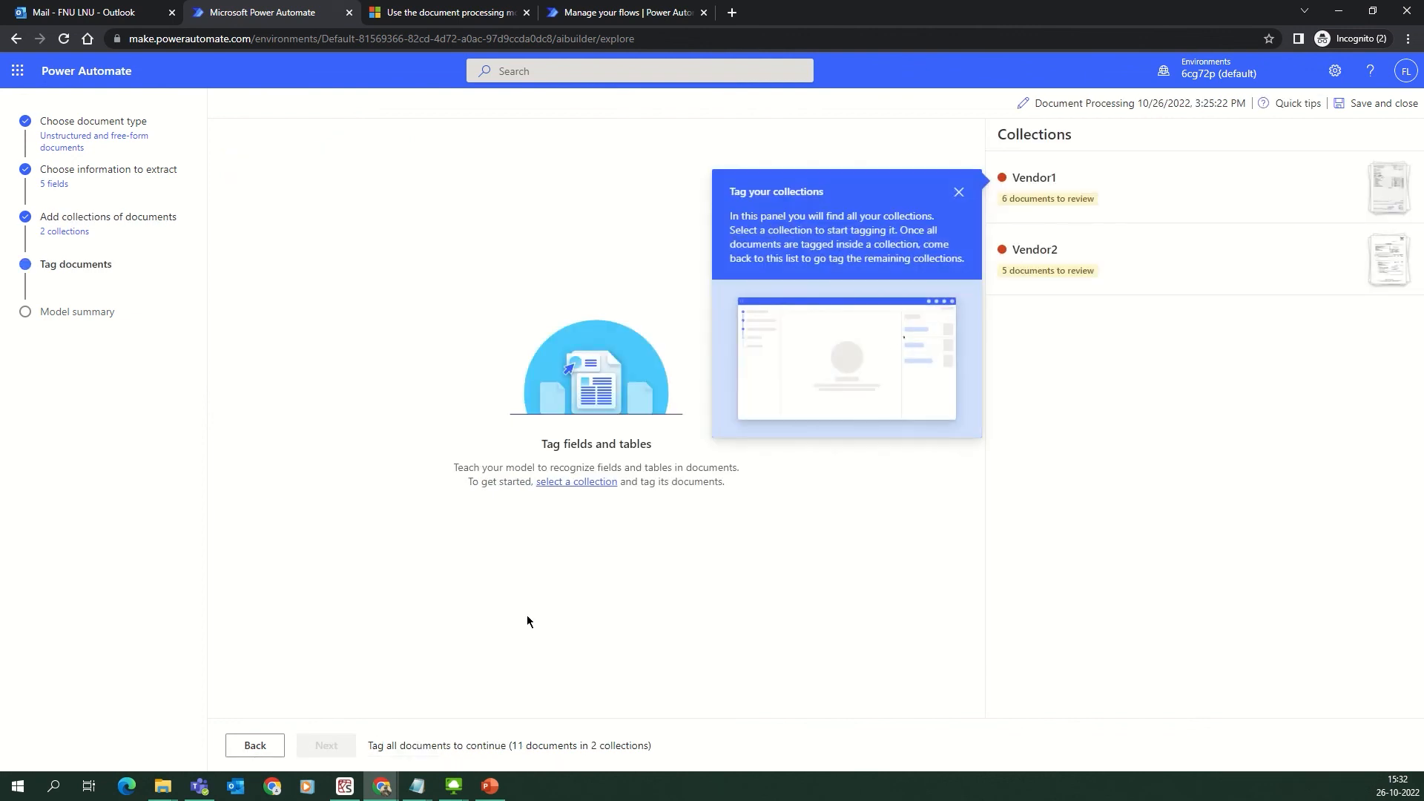
left_click(1084, 212)
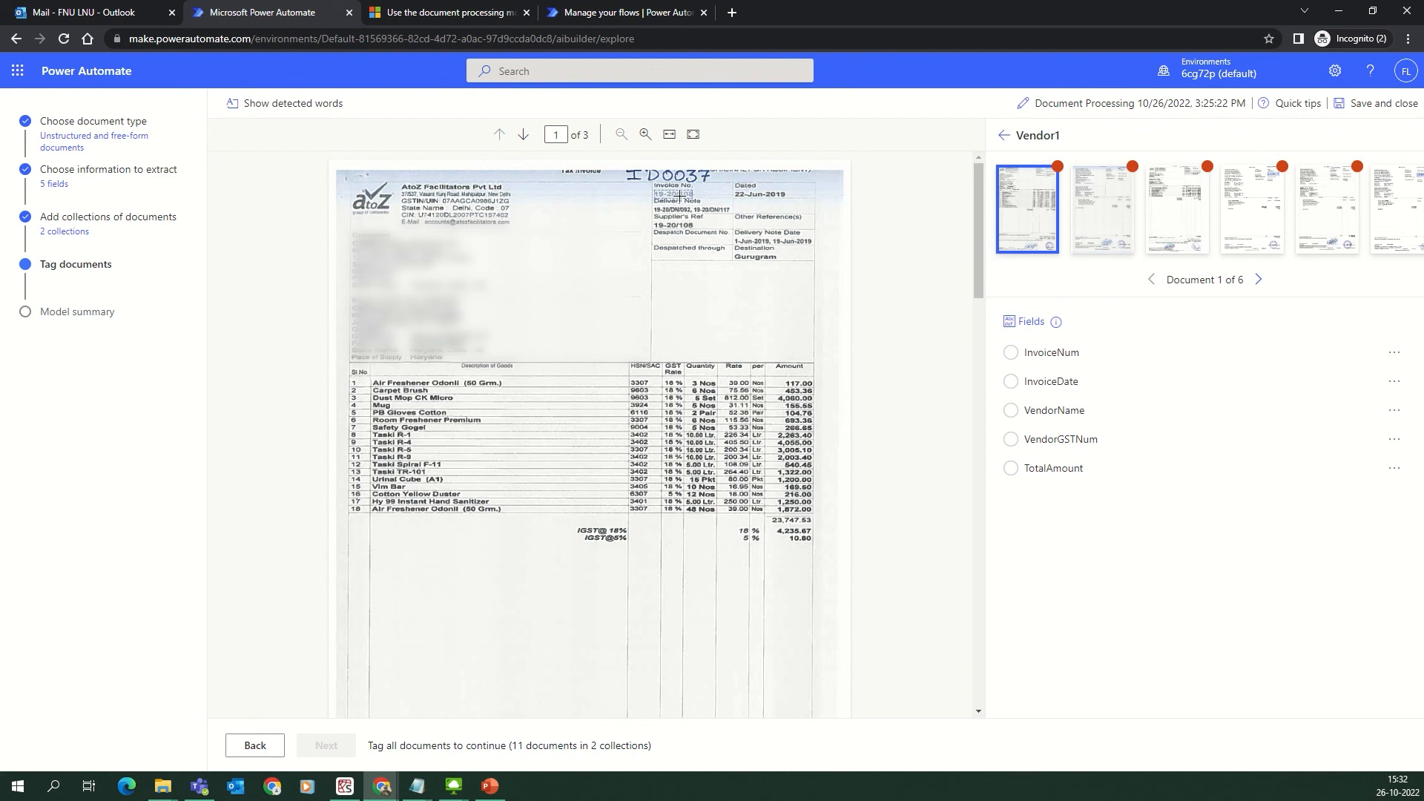
left_click(646, 134)
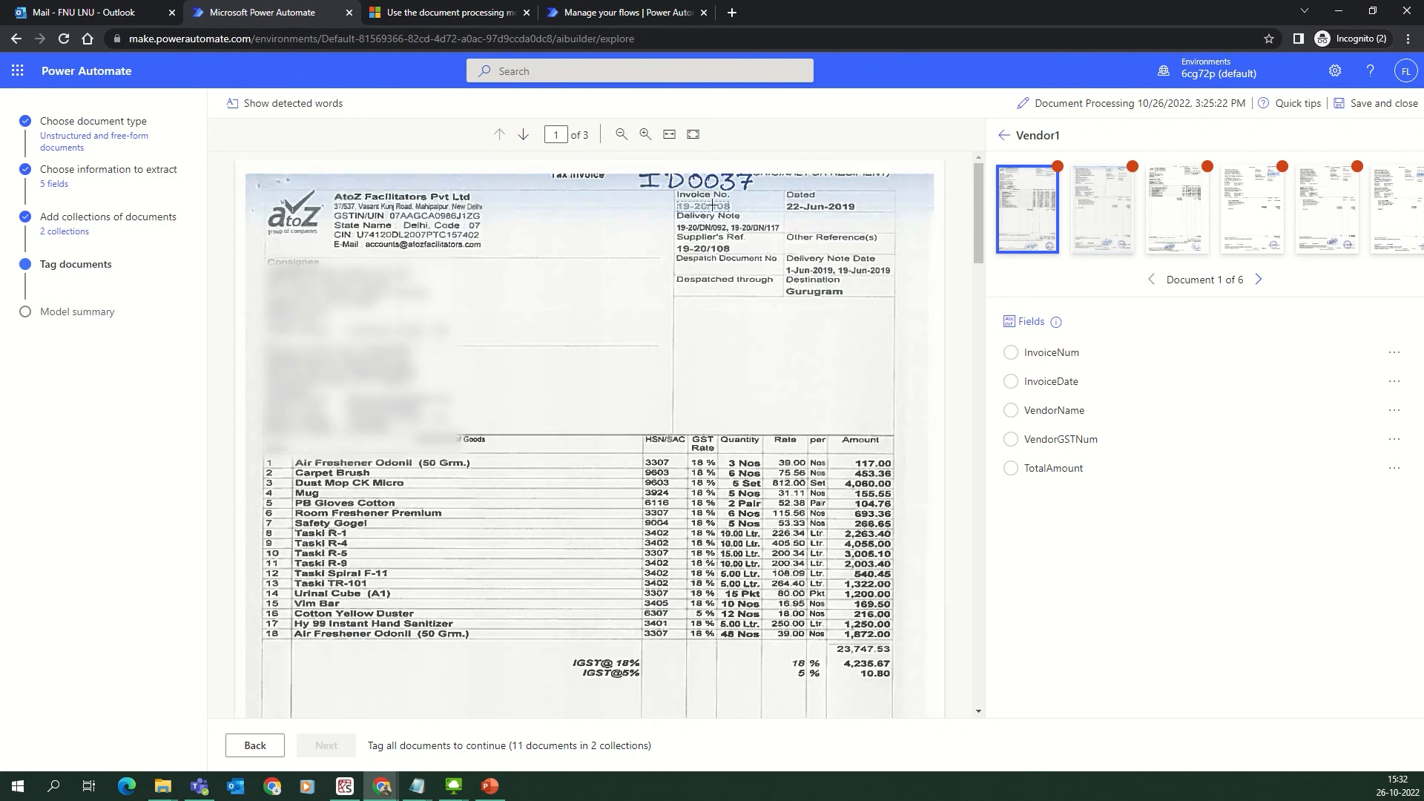
left_click(686, 204)
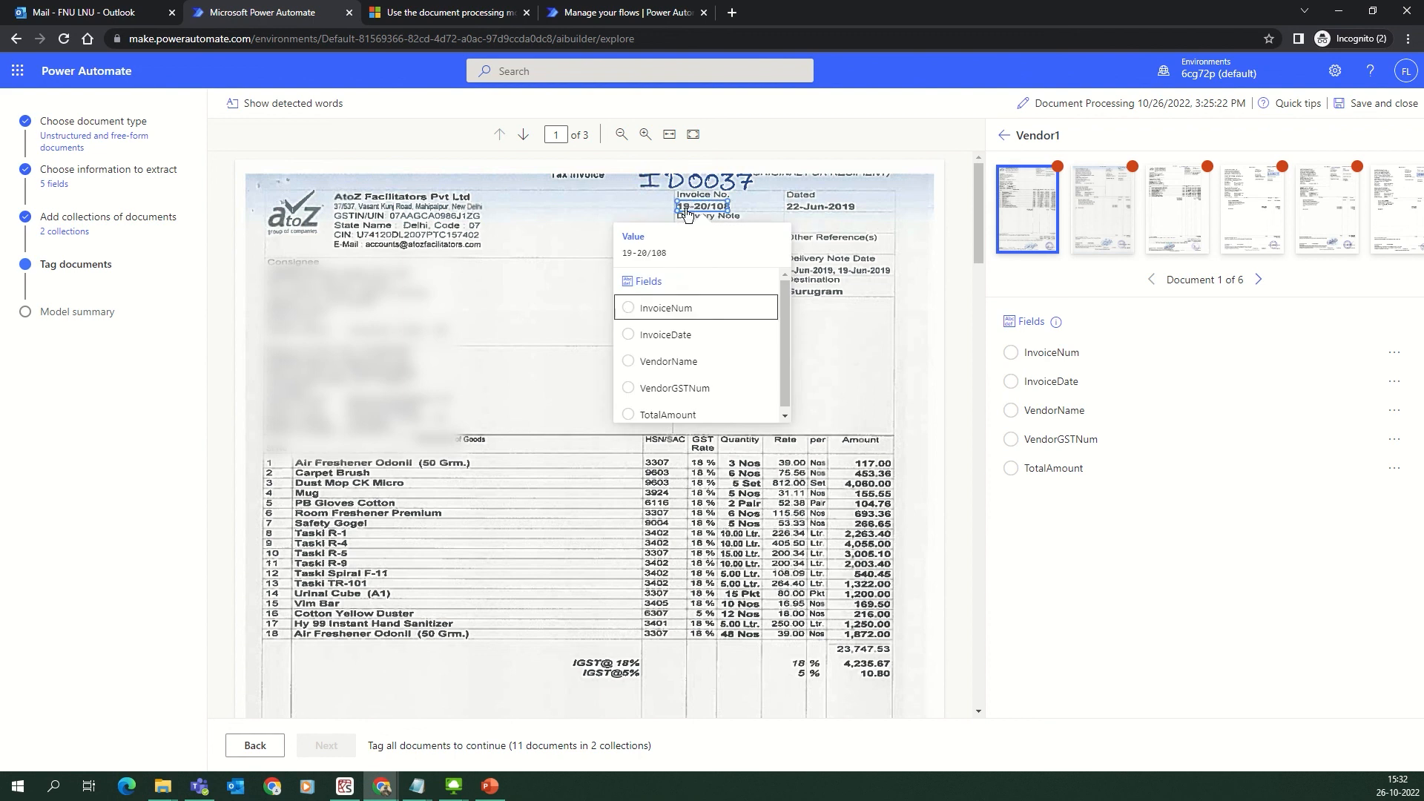
left_click(650, 306)
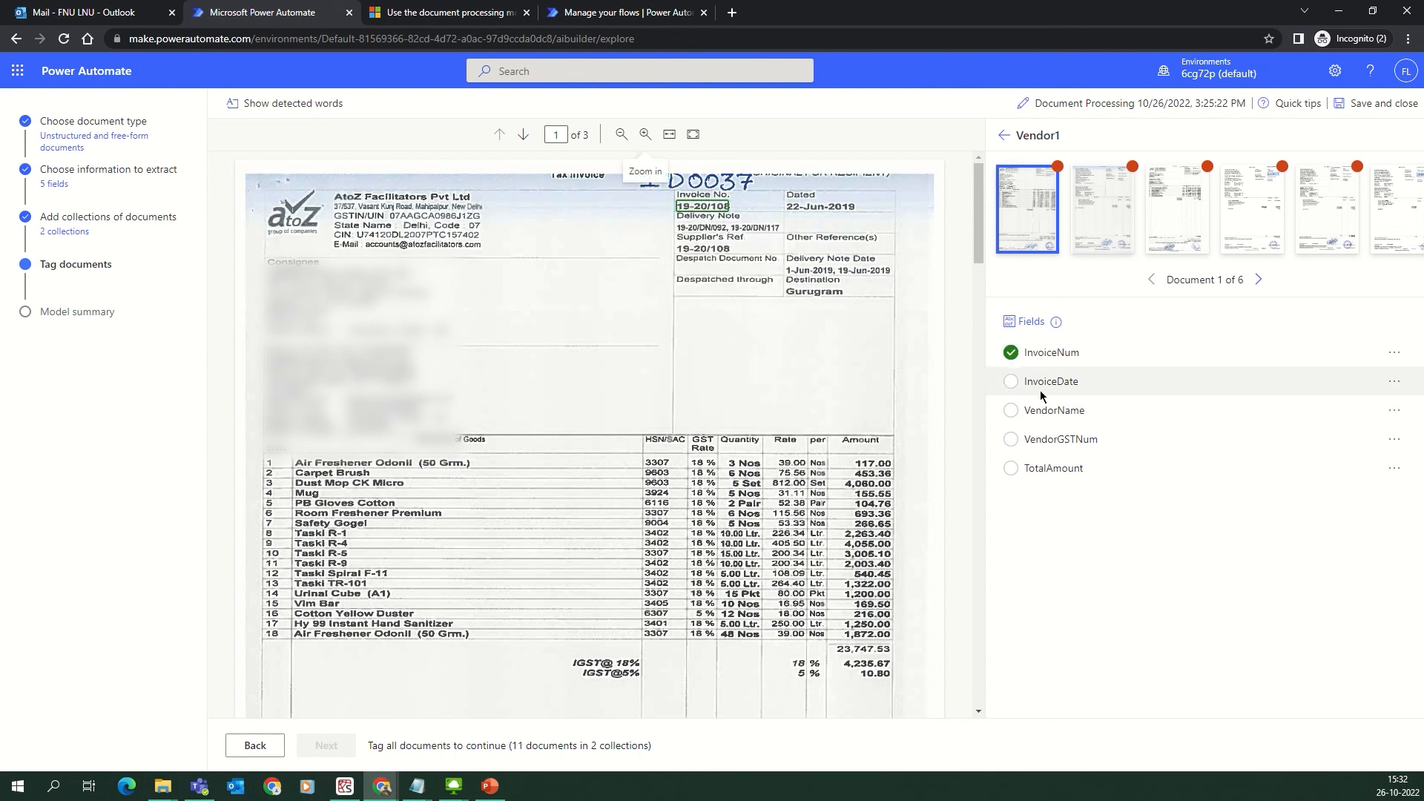
left_click(810, 208)
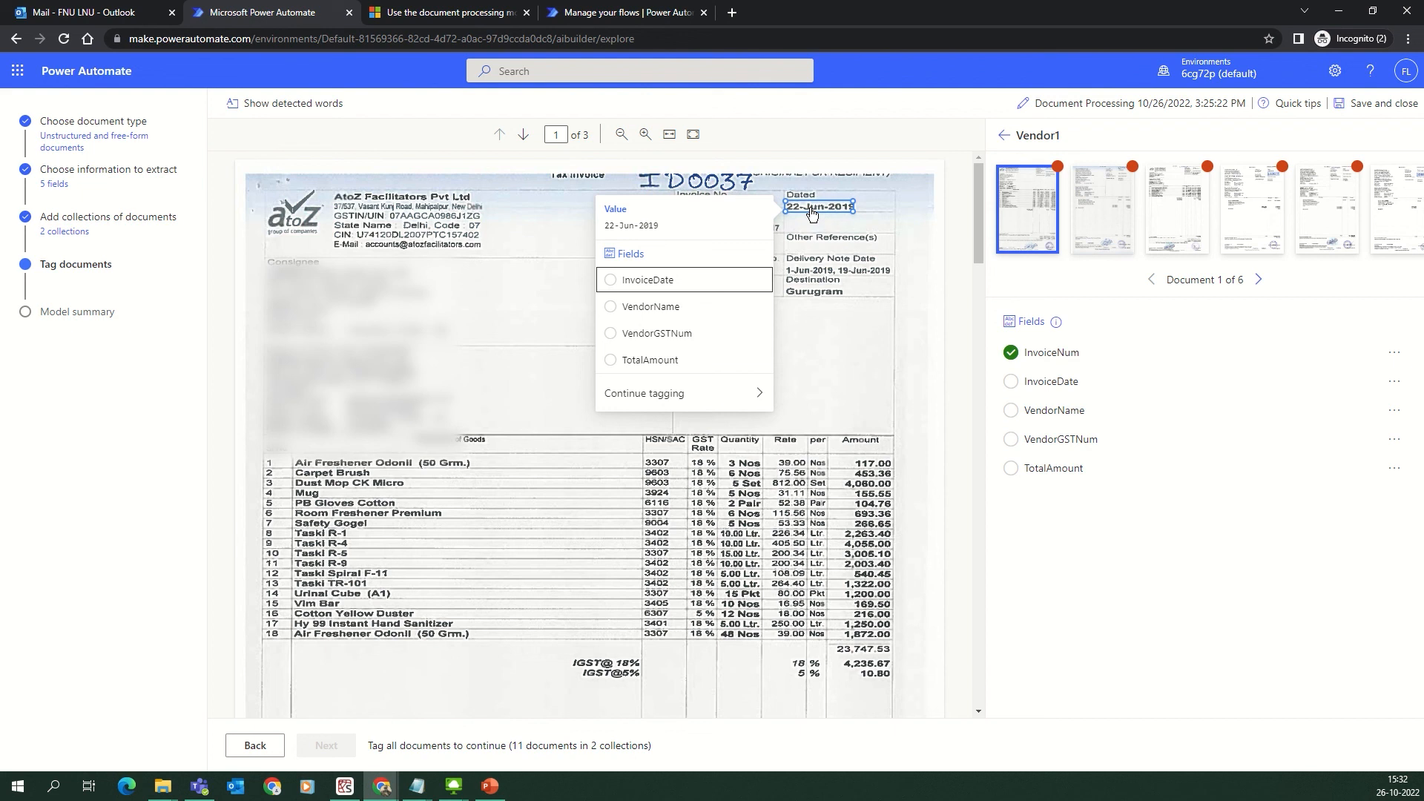
left_click(634, 282)
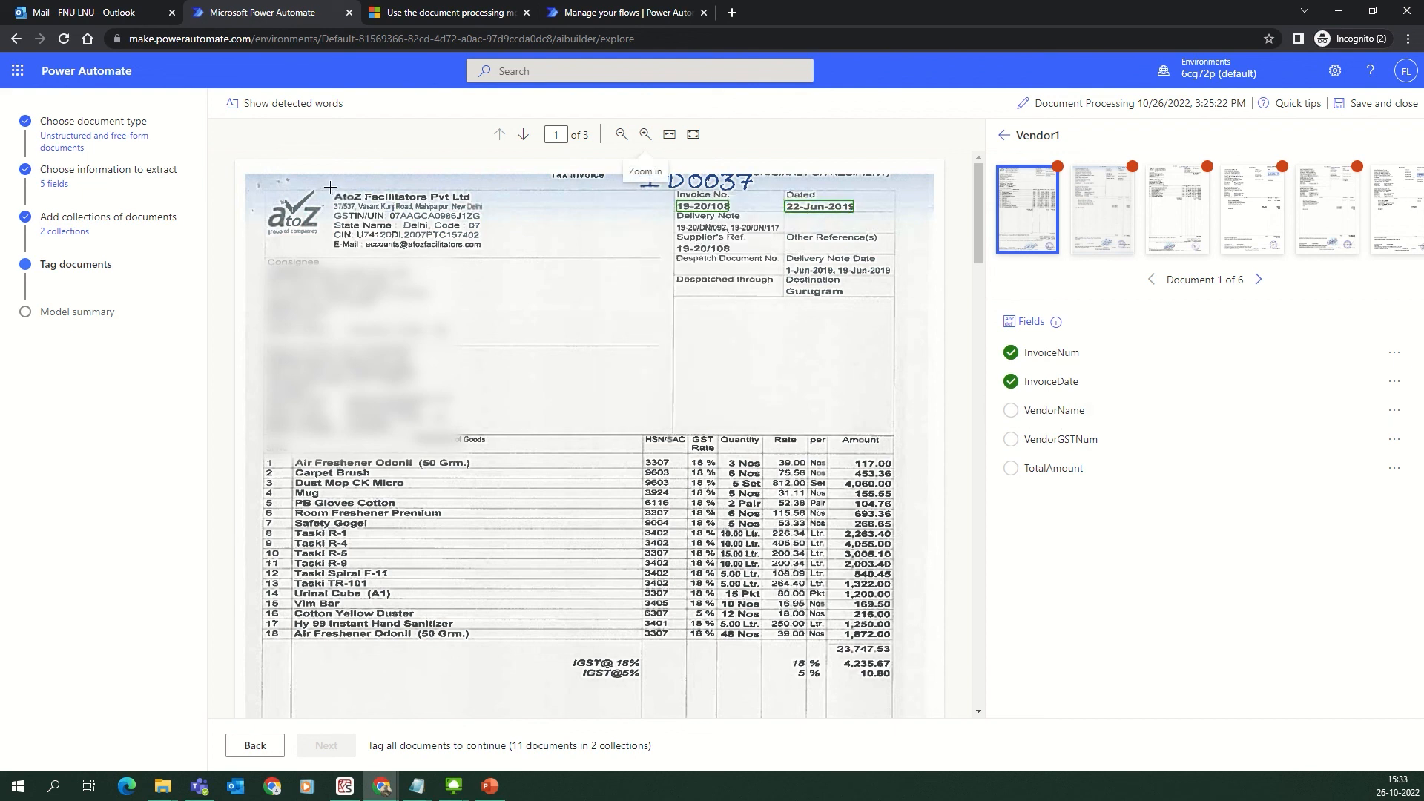
- Tag AtoZ Facilitators Pvt Ltd as VendorName and the GSTIN/UIN value in the header as VendorGSTNum on Vendor1's first invoice
left_click_drag(330, 188, 477, 205)
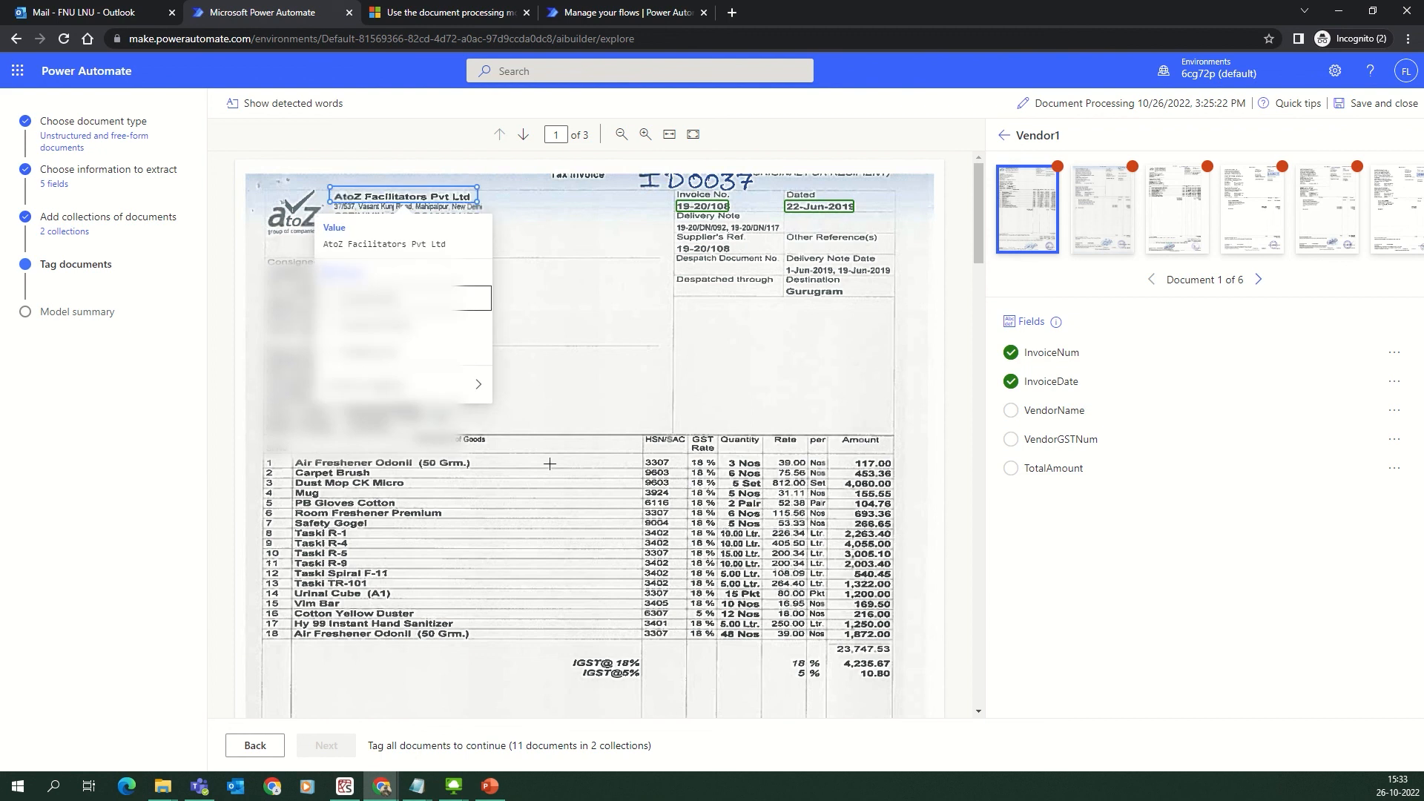
left_click(386, 297)
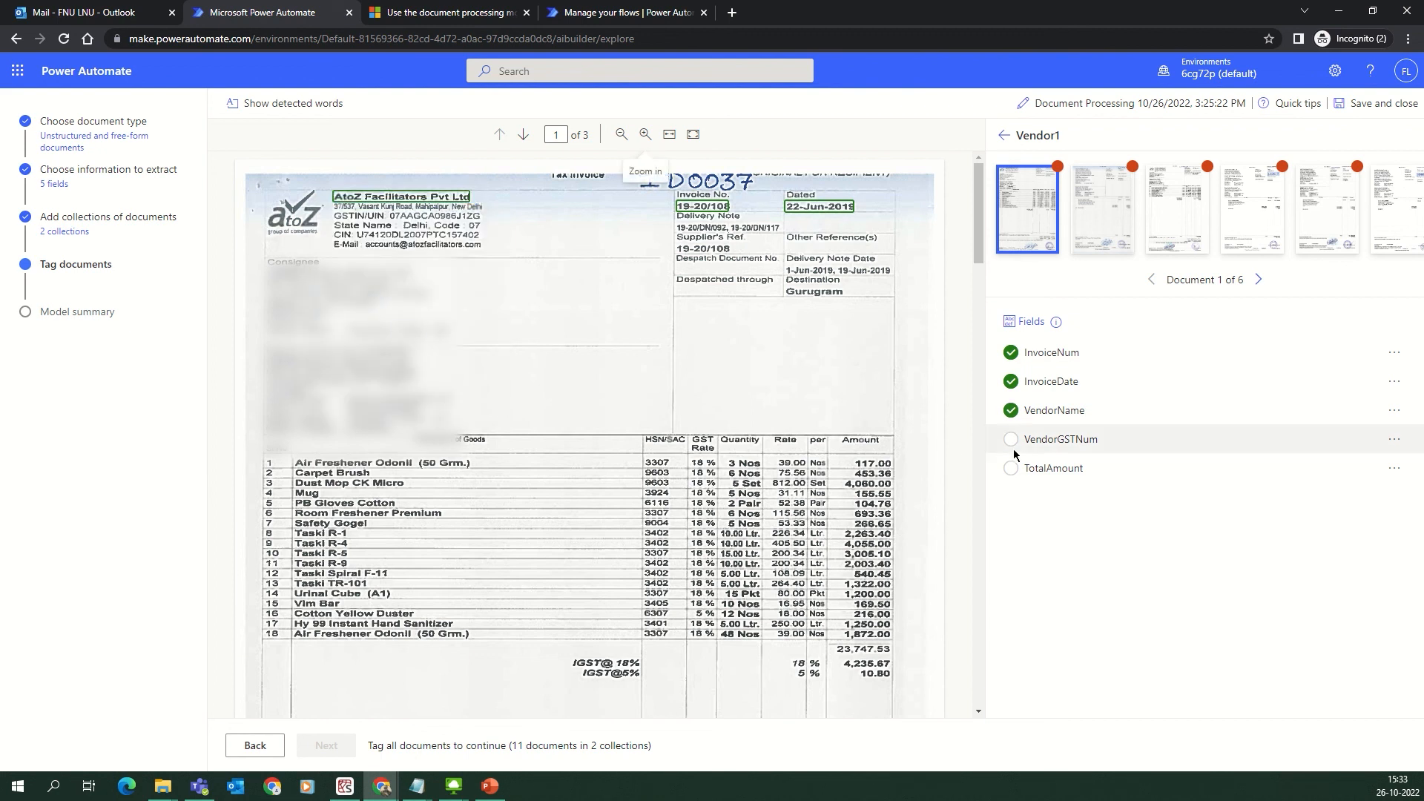
left_click(434, 222)
left_click(549, 293)
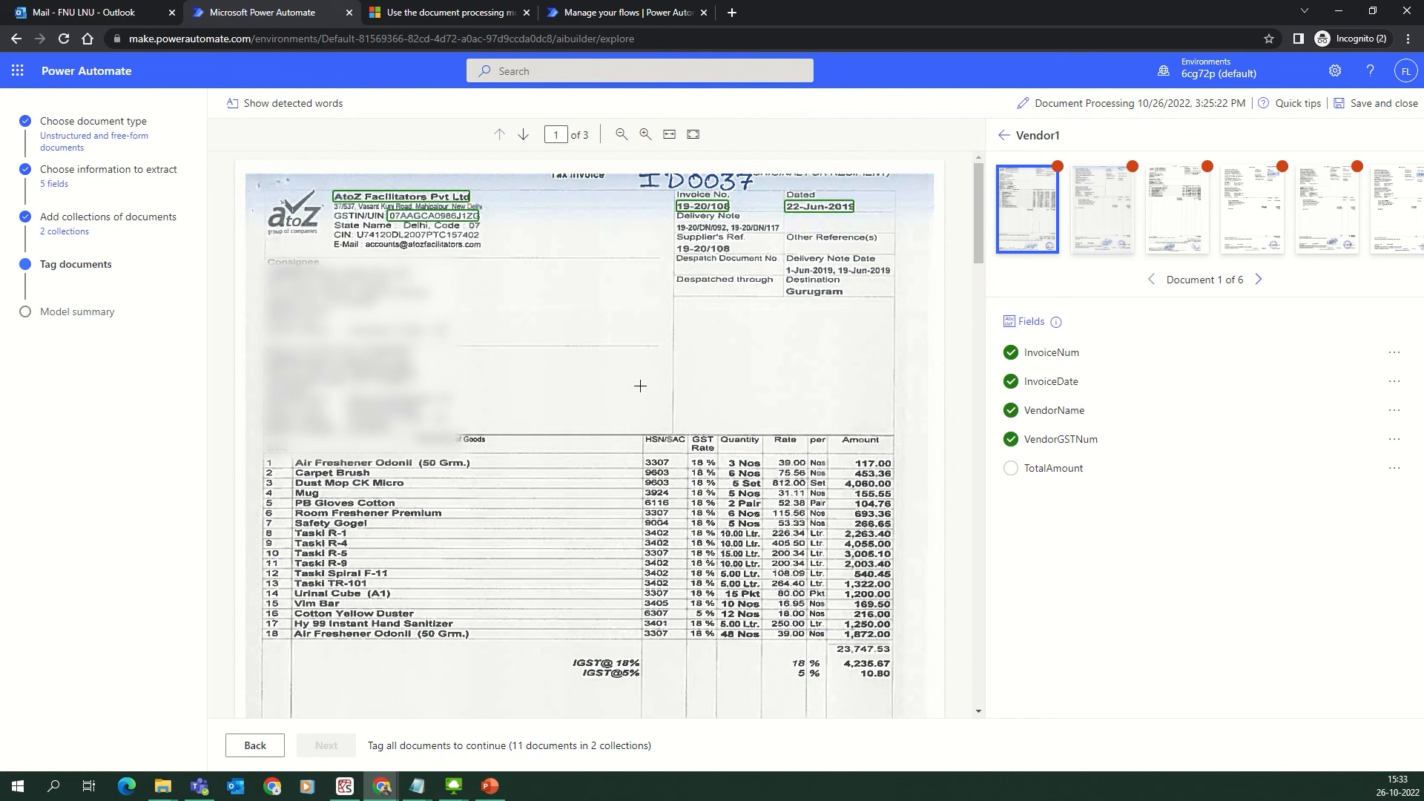
- Tag the grand total 27,994.00 below the item table of Vendor1's first invoice as TotalAmount
scroll(848, 519, "down", 5)
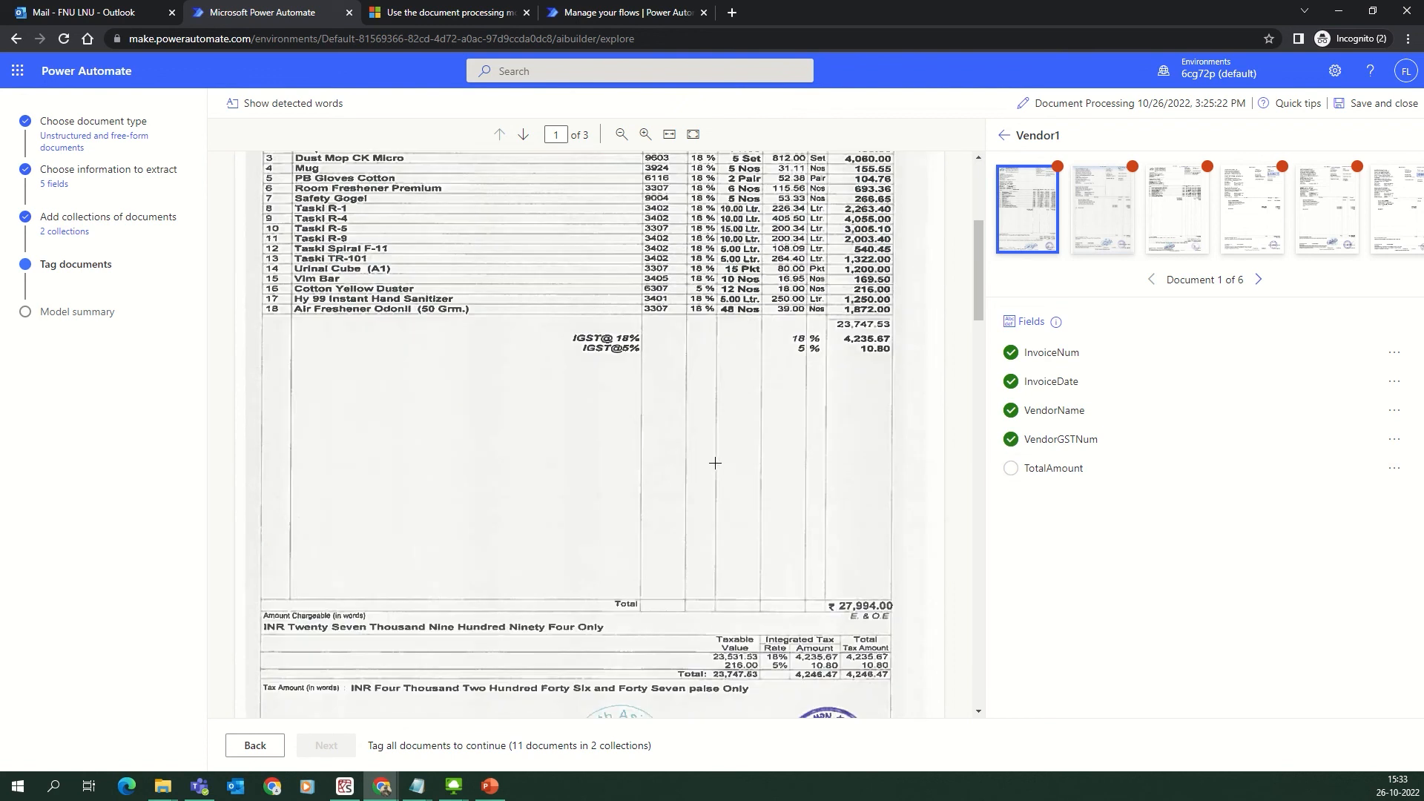
left_click(850, 585)
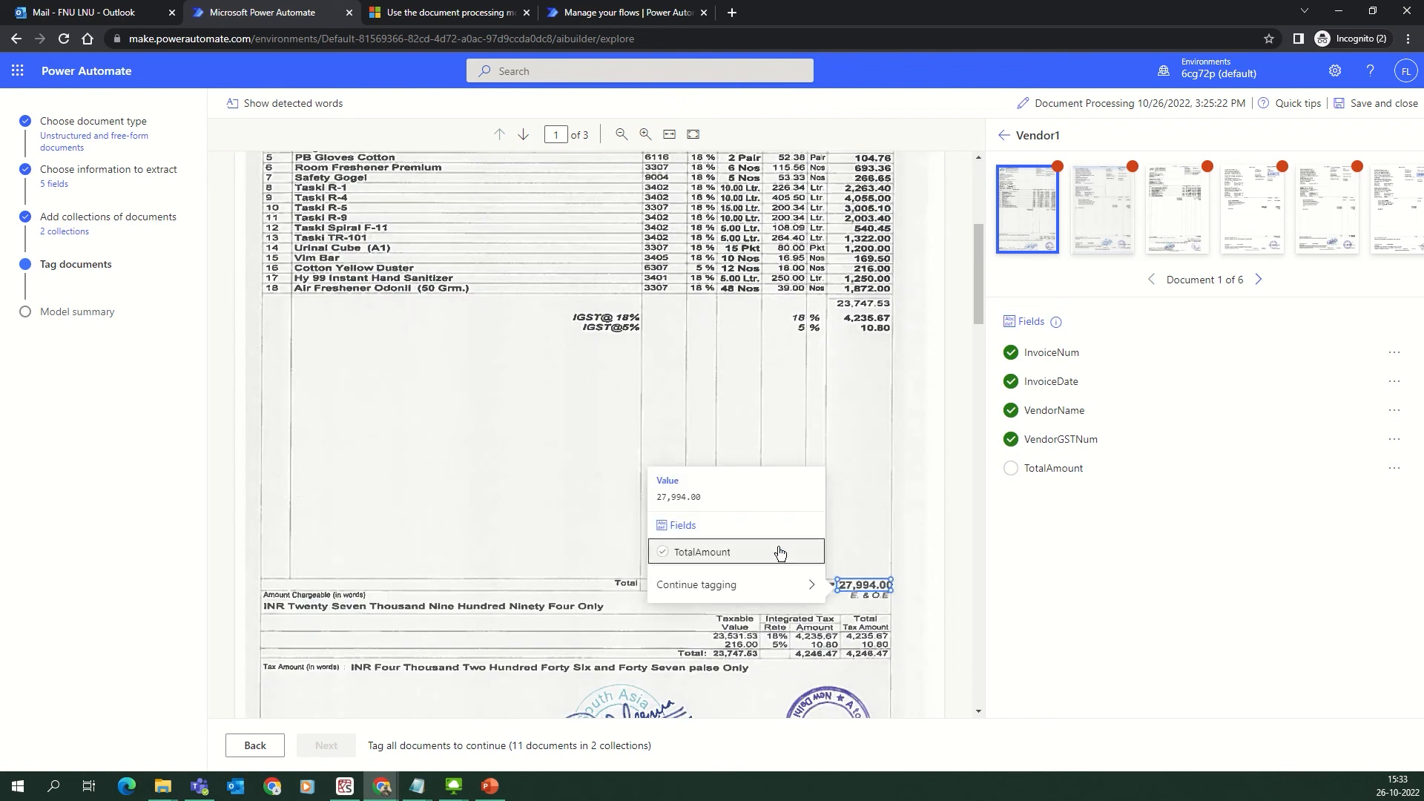
left_click(712, 550)
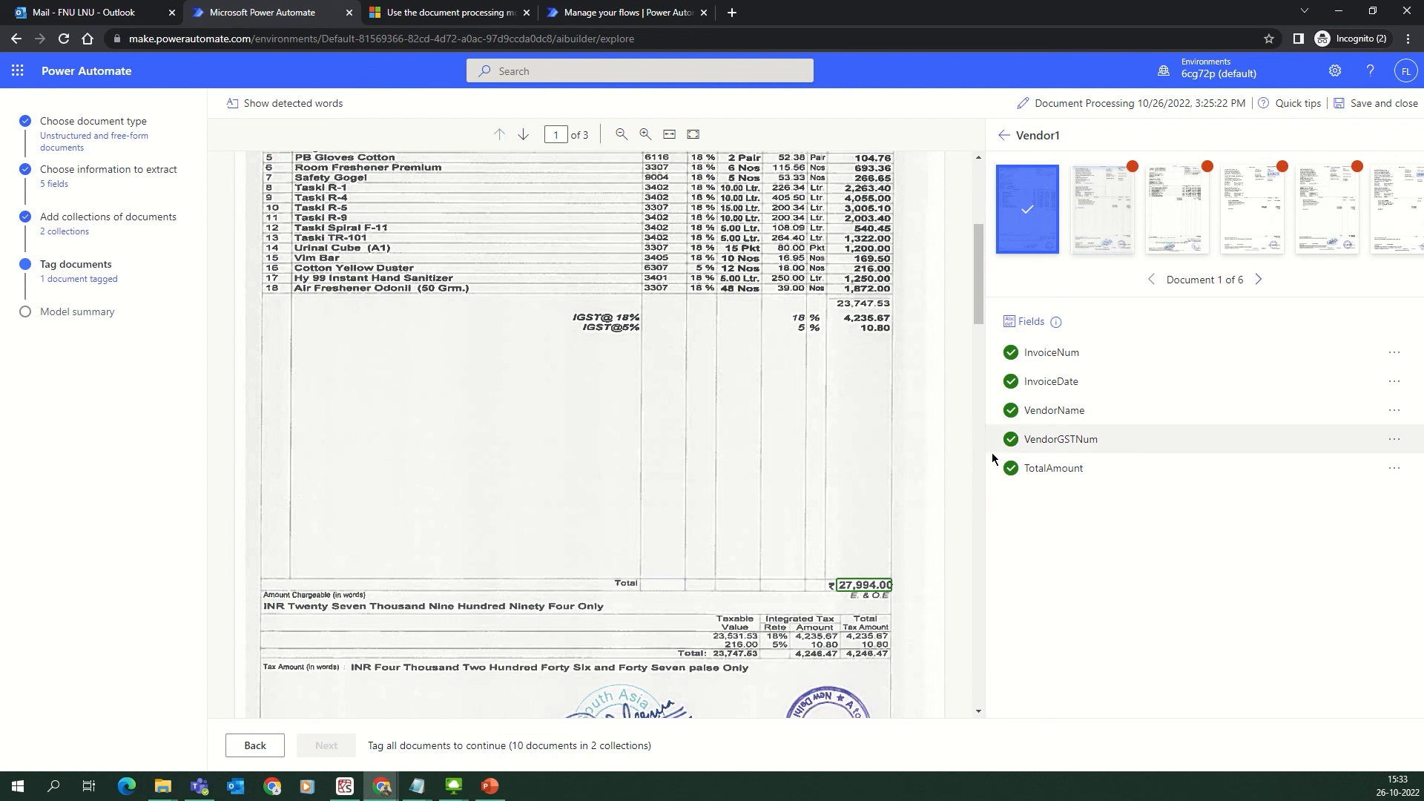
scroll(695, 485, "up", 3)
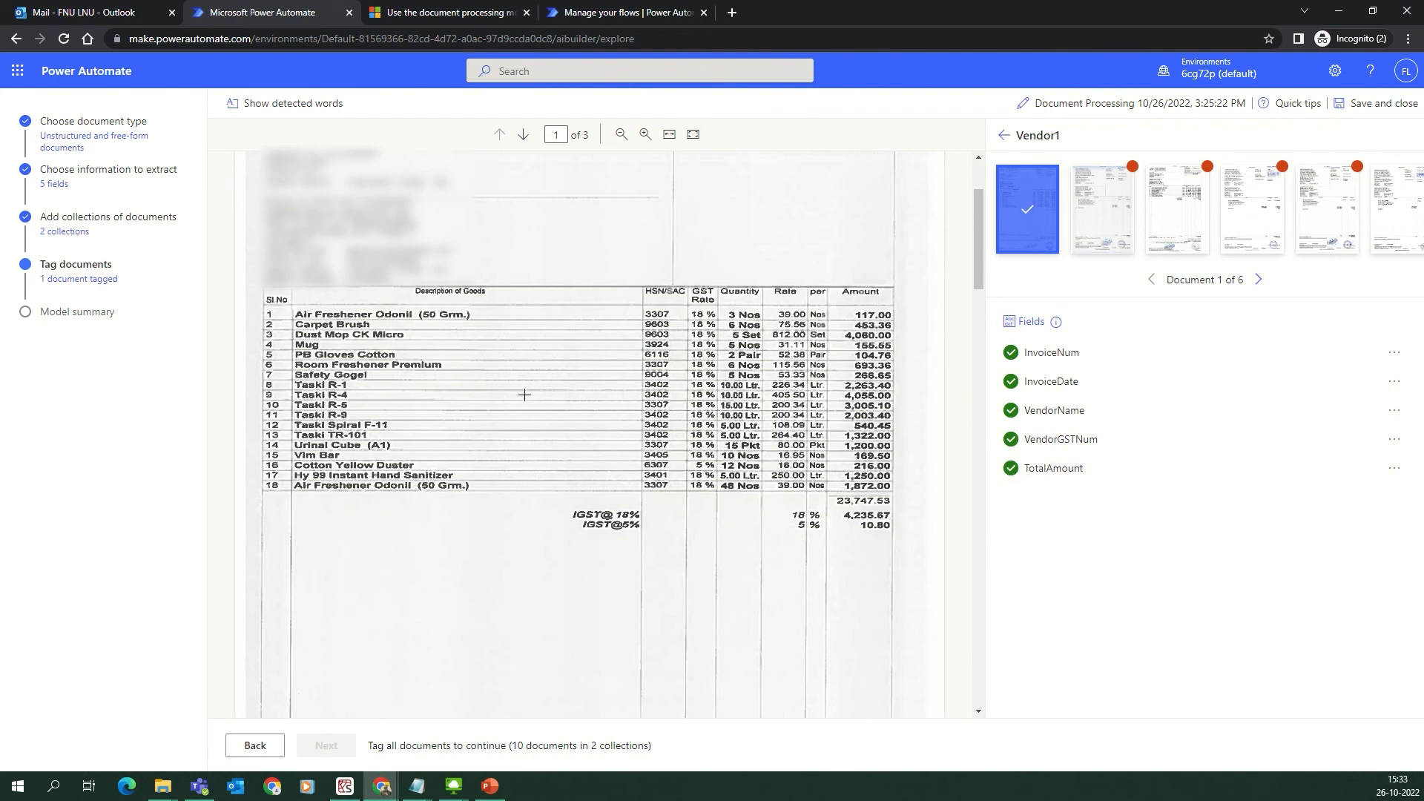
scroll(524, 394, "up", 1)
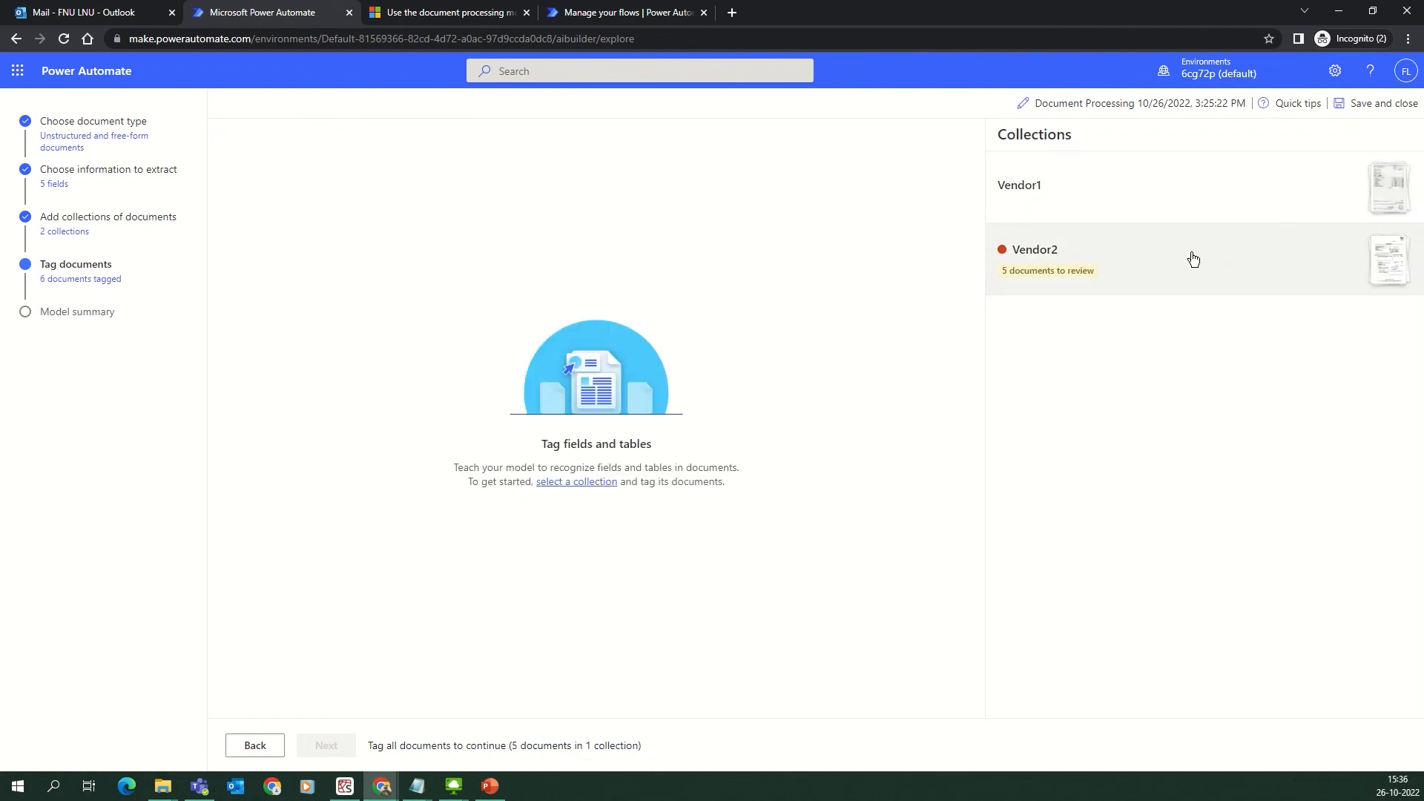
- Open the Vendor2 collection and tag its first invoice's number as InvoiceNum and the date 01-07-2019 as InvoiceDate
left_click(1193, 258)
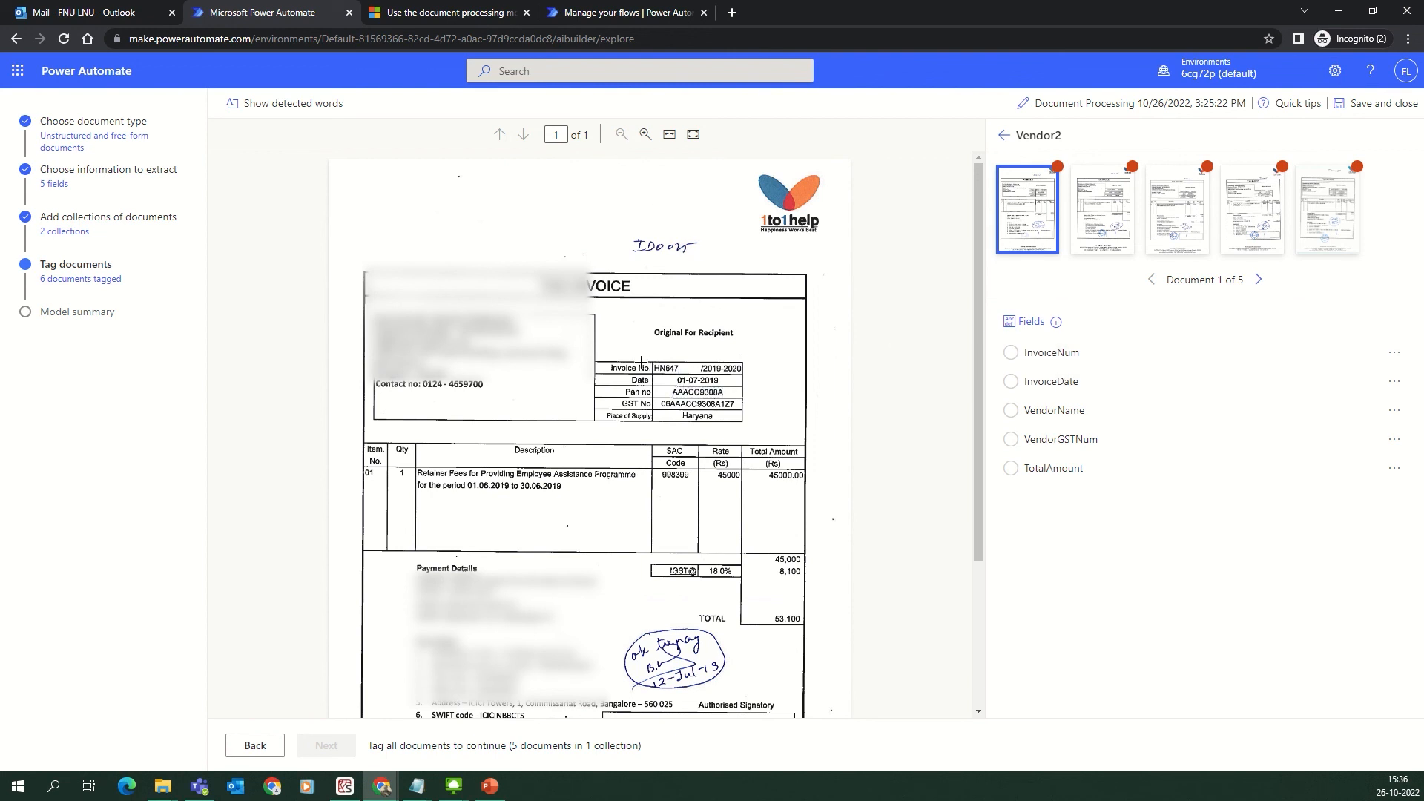
left_click_drag(653, 365, 741, 375)
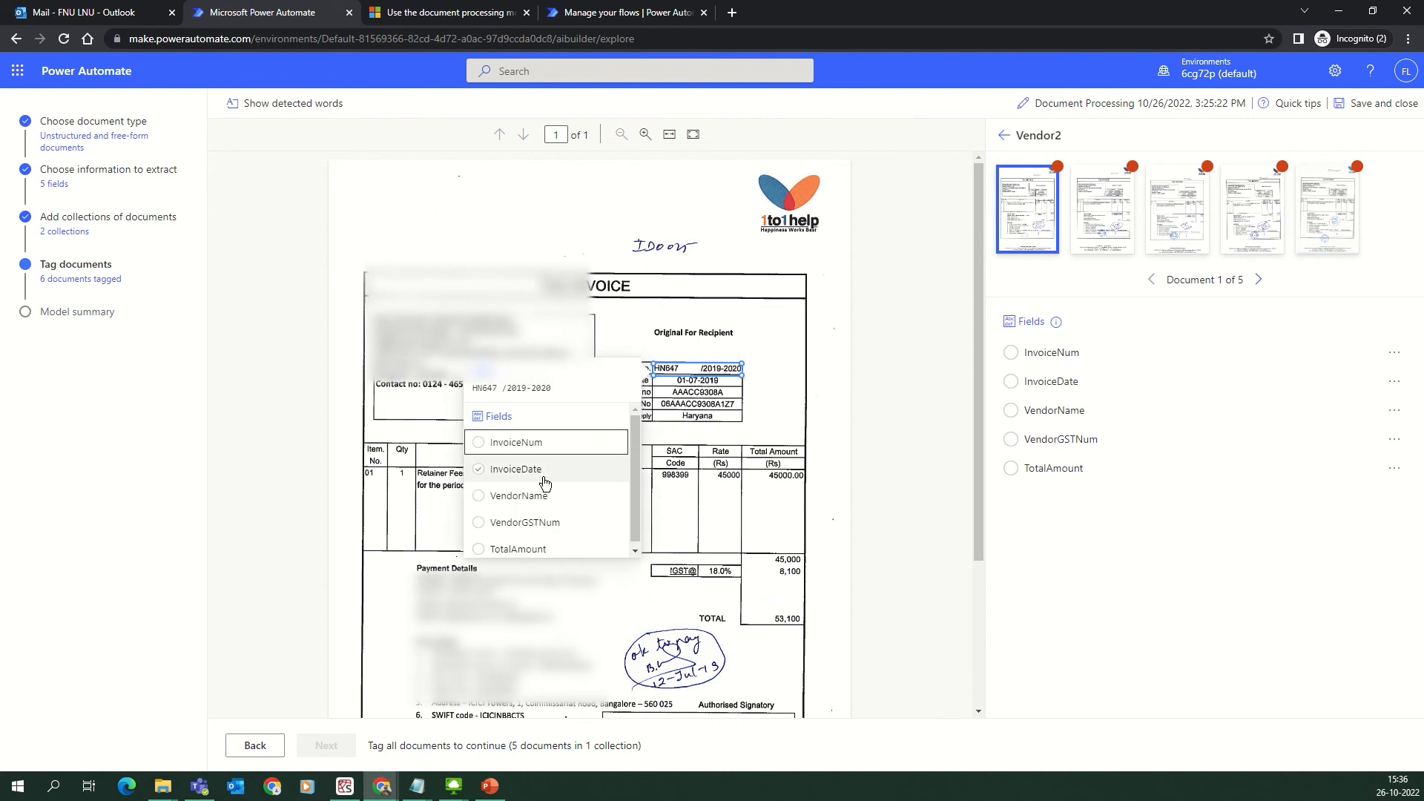
left_click(511, 446)
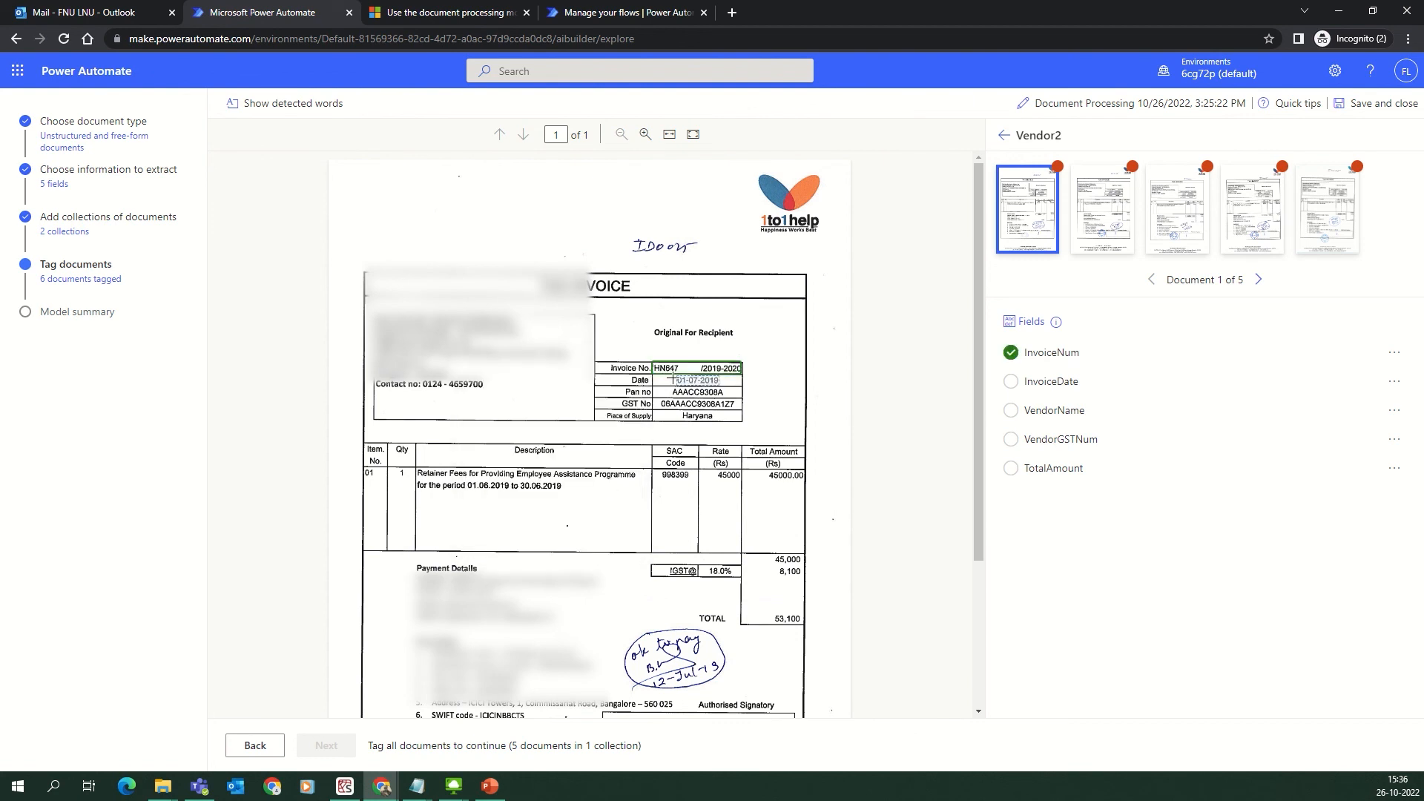
left_click_drag(652, 374, 741, 387)
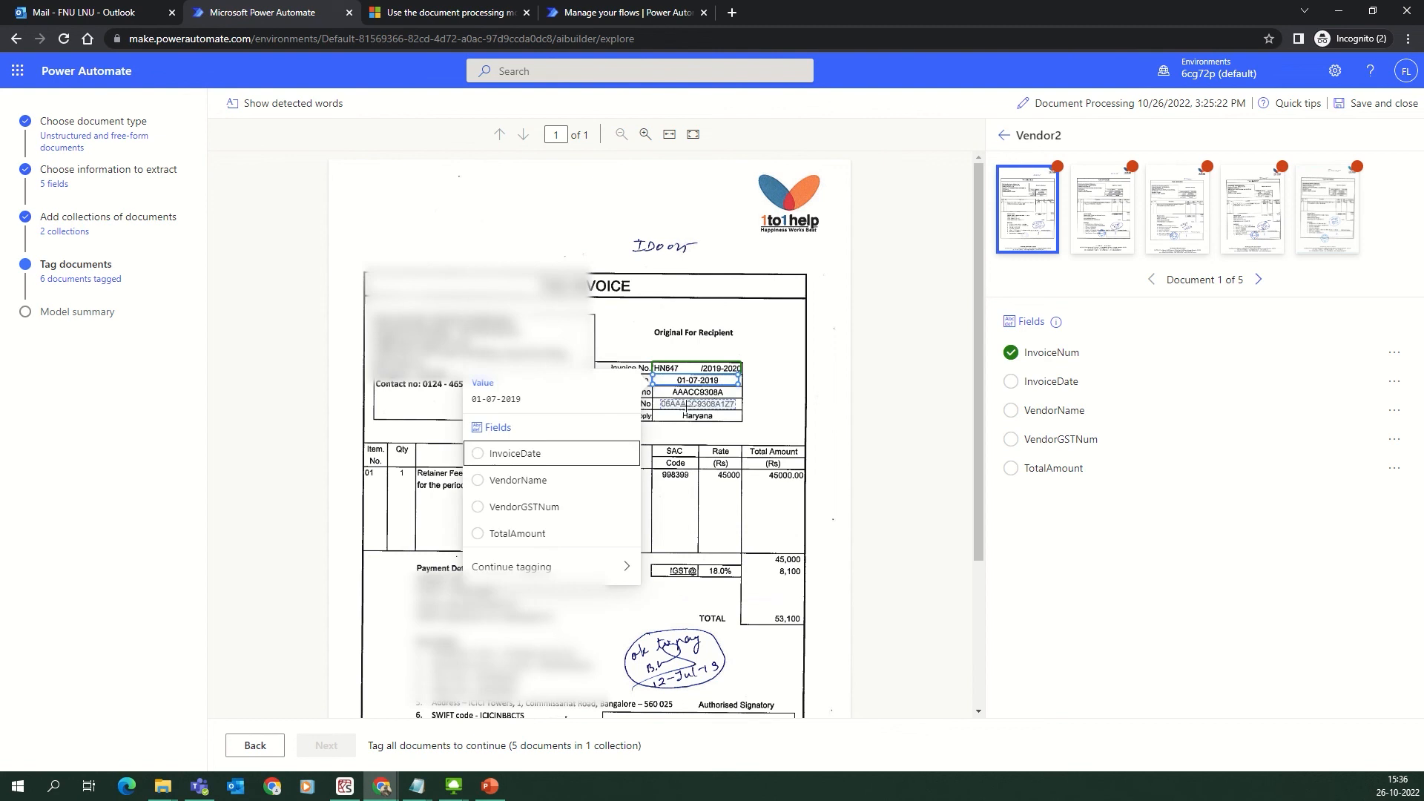
left_click(512, 452)
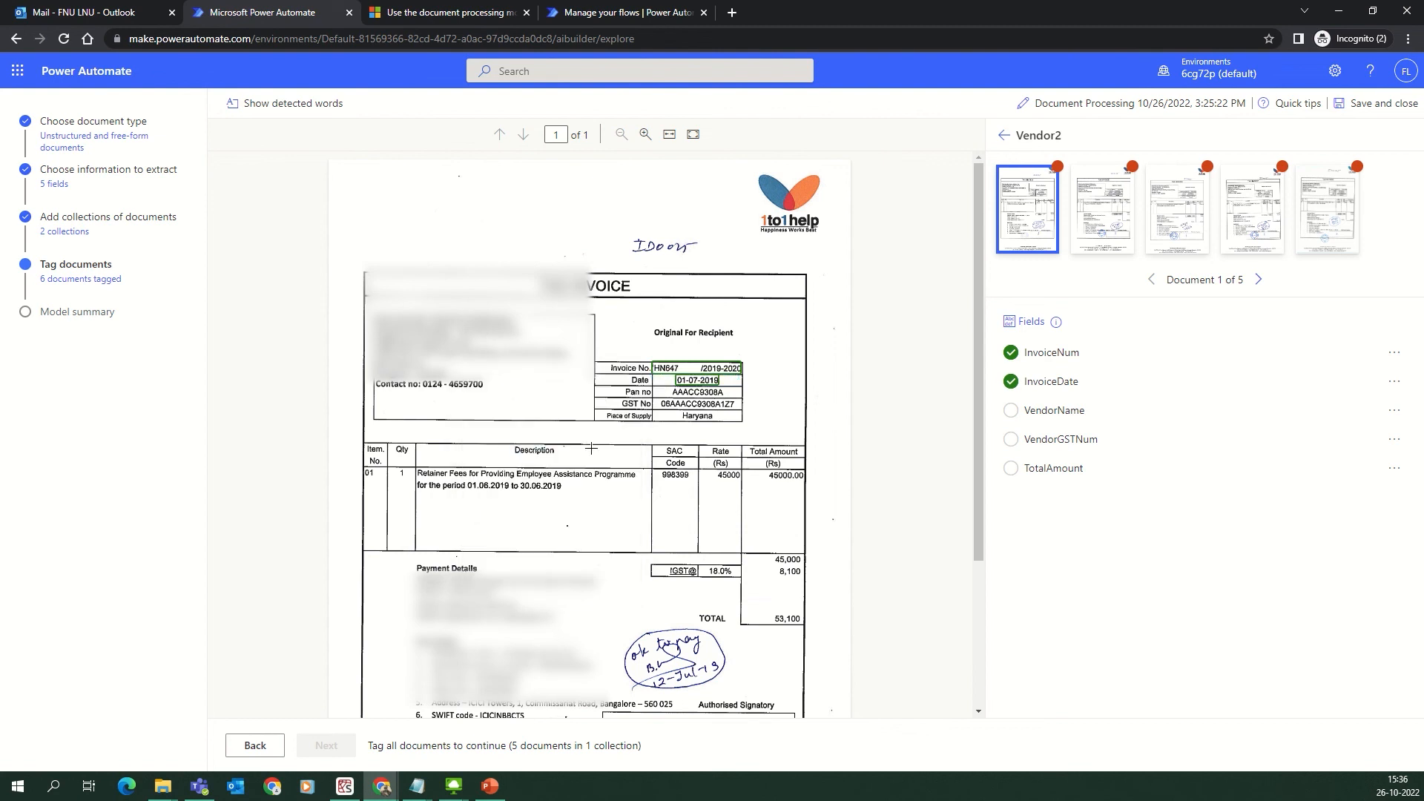
- Tag the GST No value as VendorGSTNum and the footer's 1to1help.net Private Limited as VendorName on Vendor2's first invoice
left_click(672, 405)
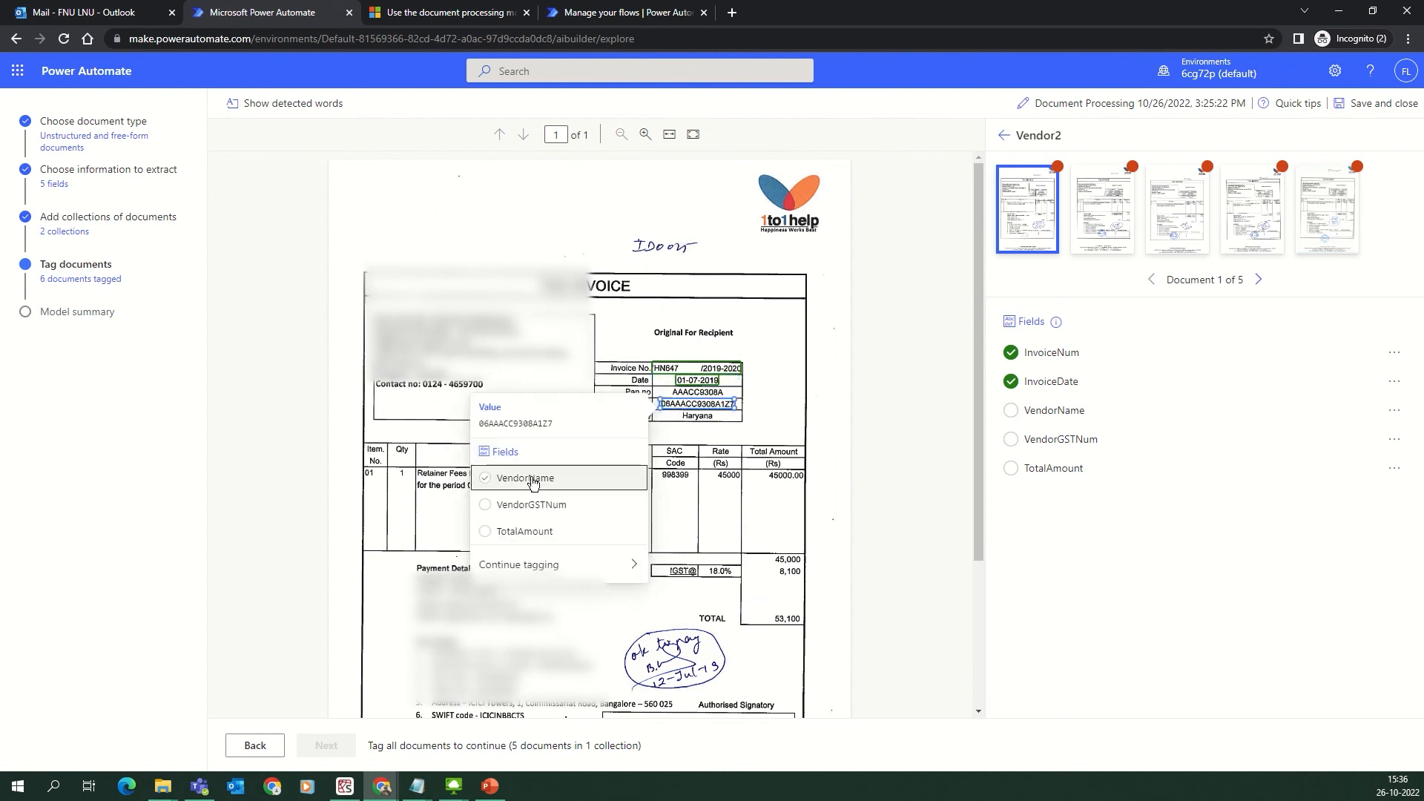
left_click(534, 505)
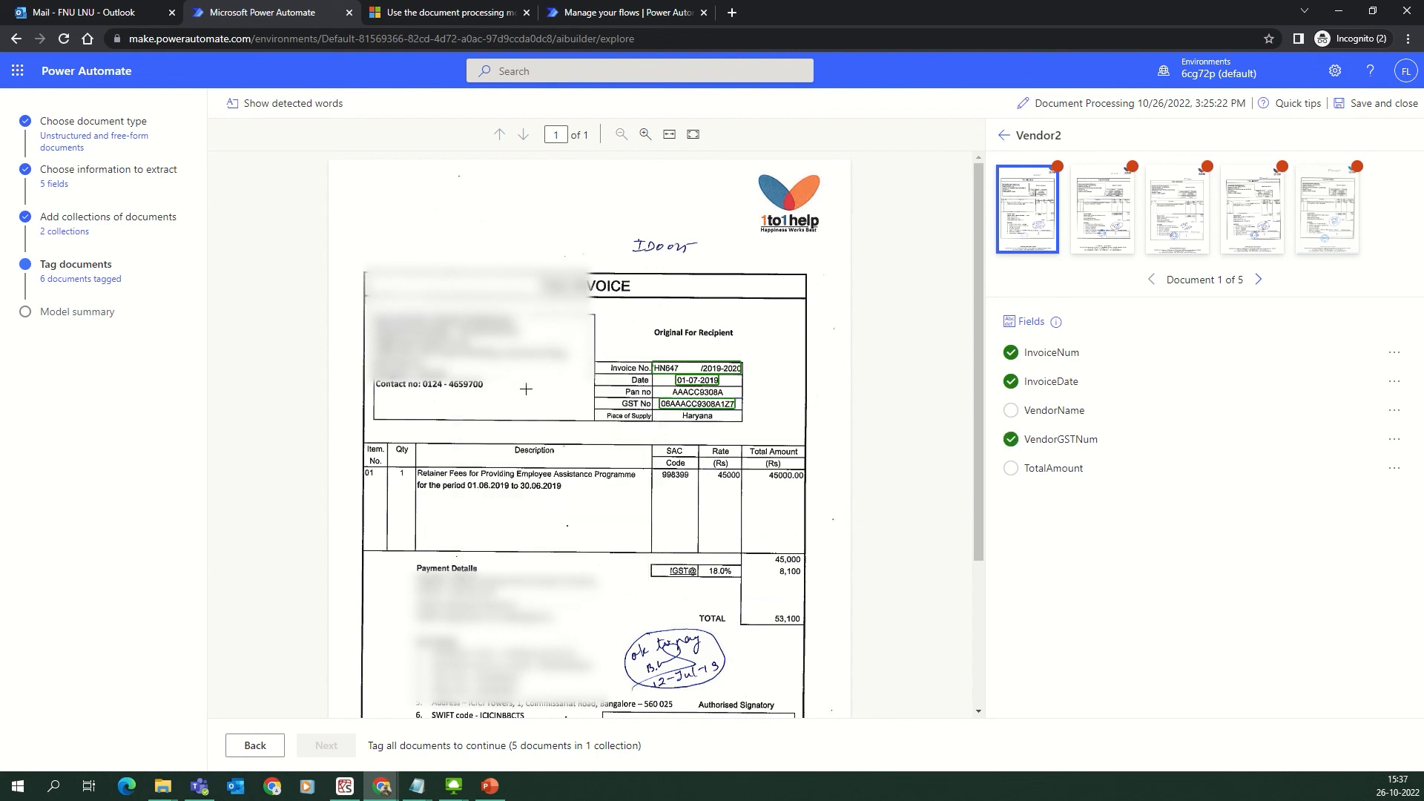
scroll(525, 389, "down", 2)
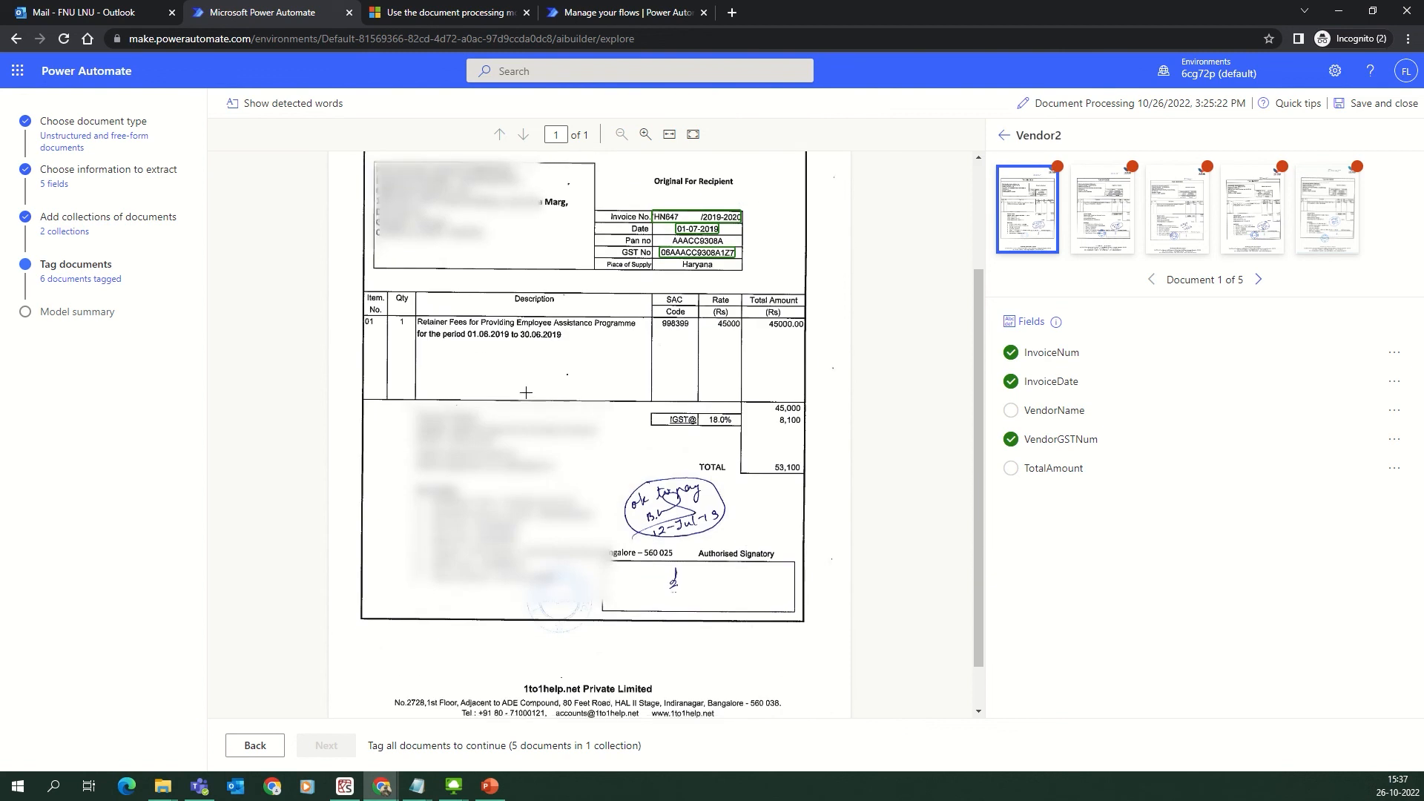
scroll(523, 387, "down", 1)
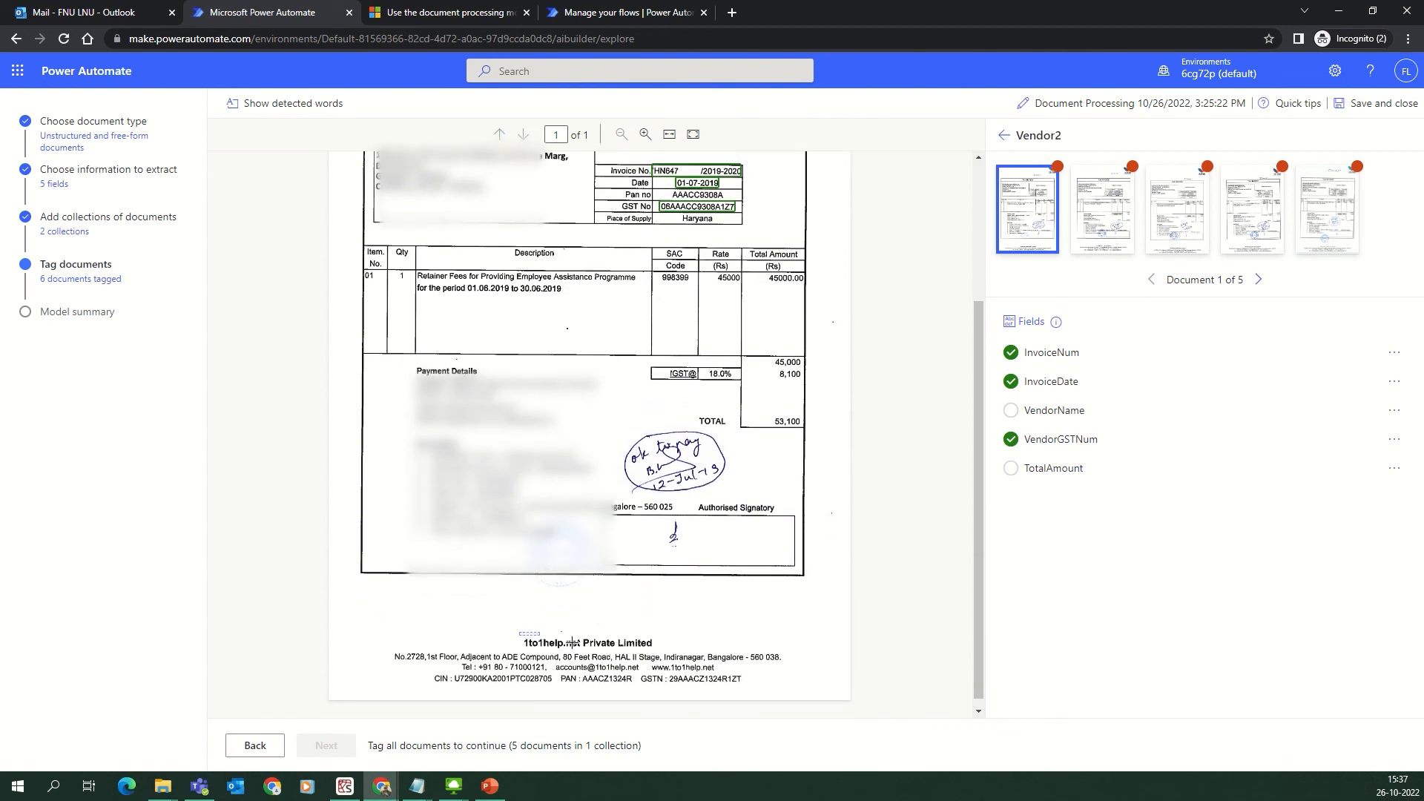
left_click_drag(519, 632, 653, 651)
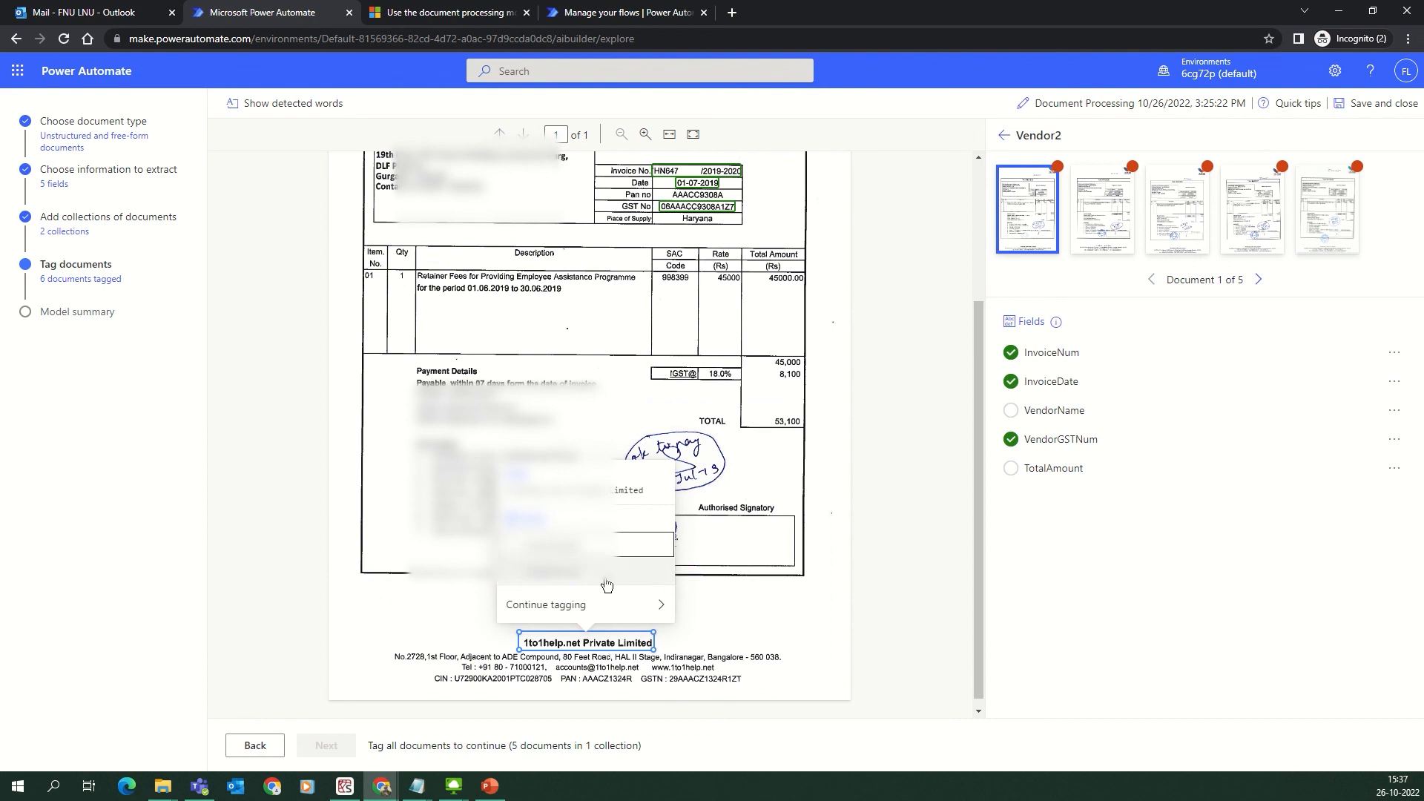
left_click(594, 544)
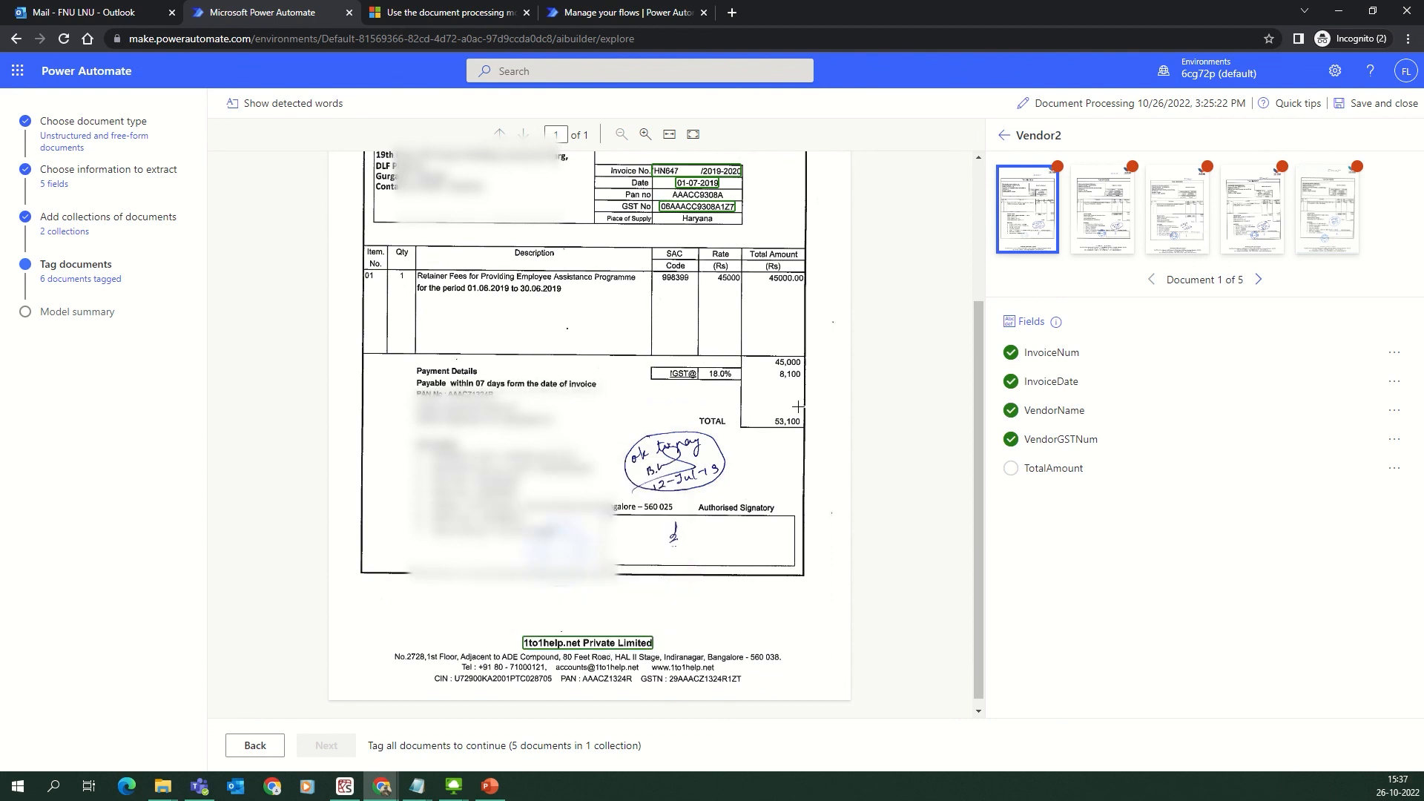
- Tag the total 53,100 as TotalAmount on Vendor2's first invoice and open the collection's second invoice
left_click_drag(756, 414, 801, 428)
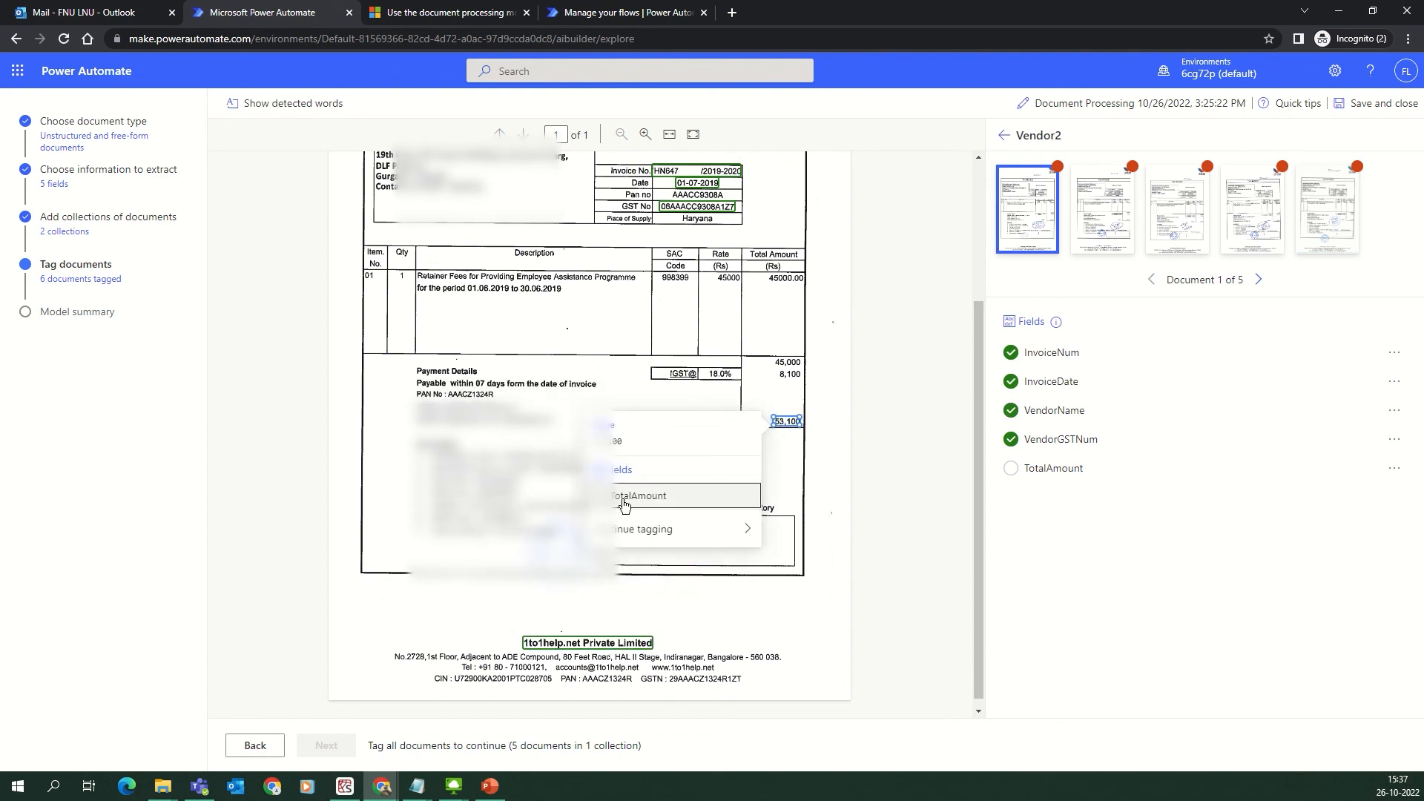
left_click(623, 504)
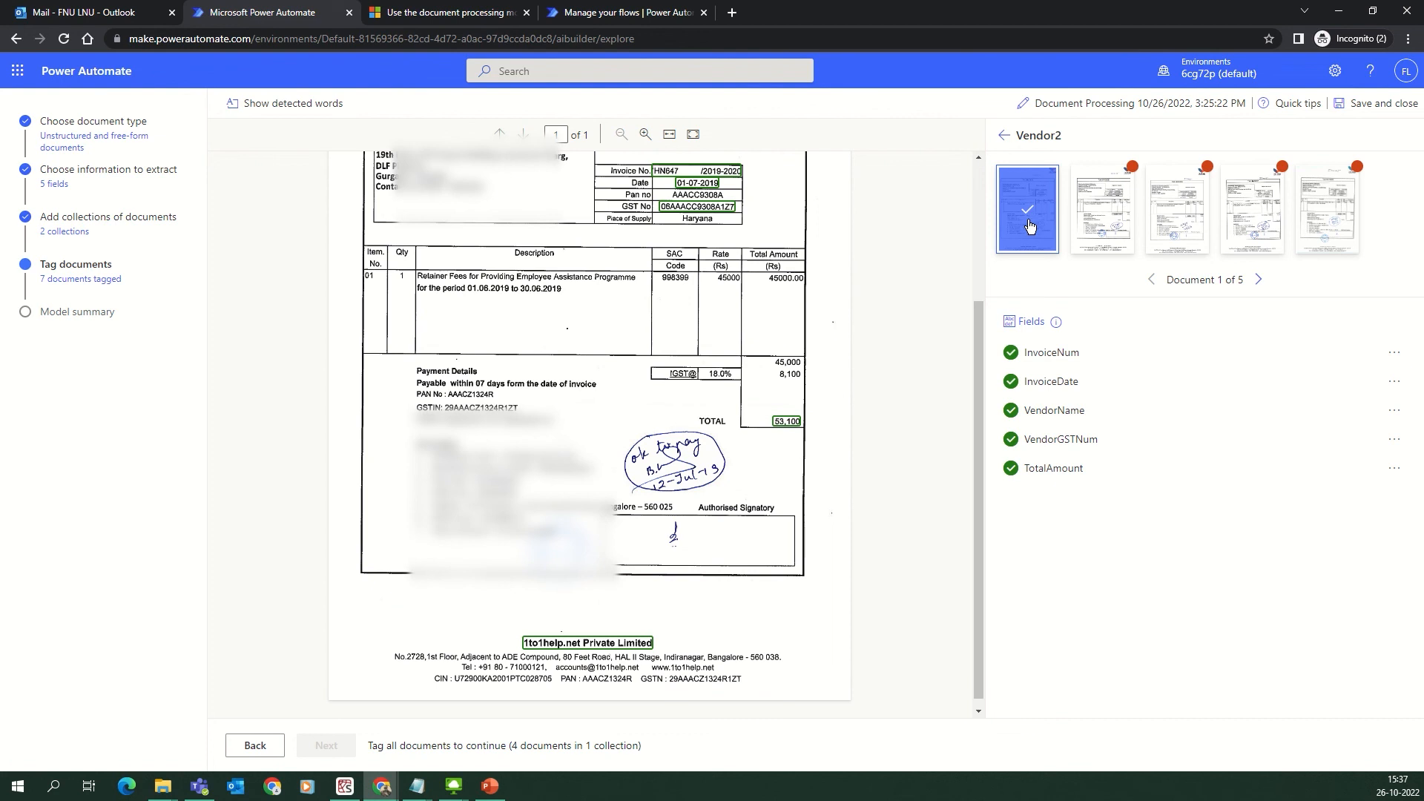
scroll(775, 328, "up", 3)
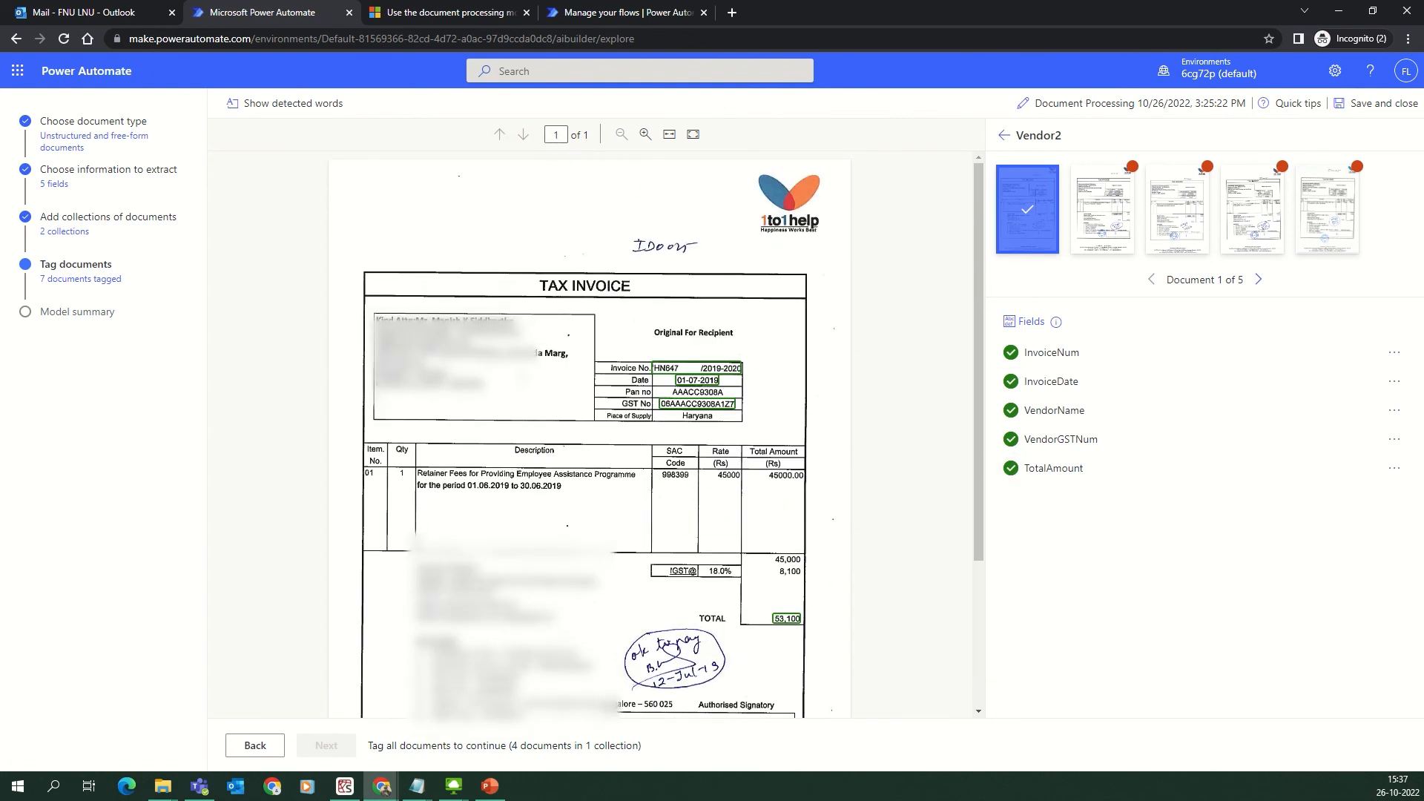
left_click(1116, 211)
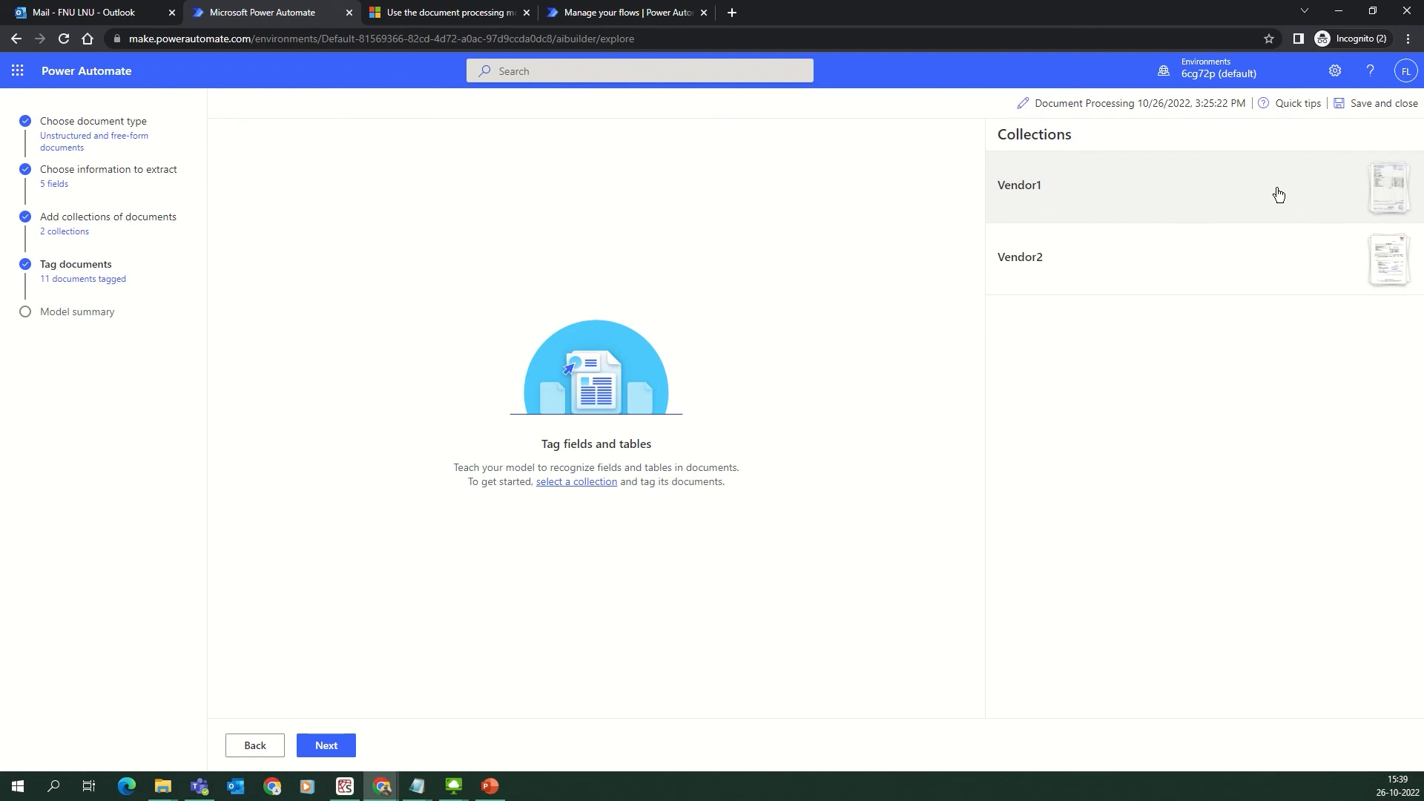
- Review the overview in the model summary and start training the document processing model
left_click(336, 747)
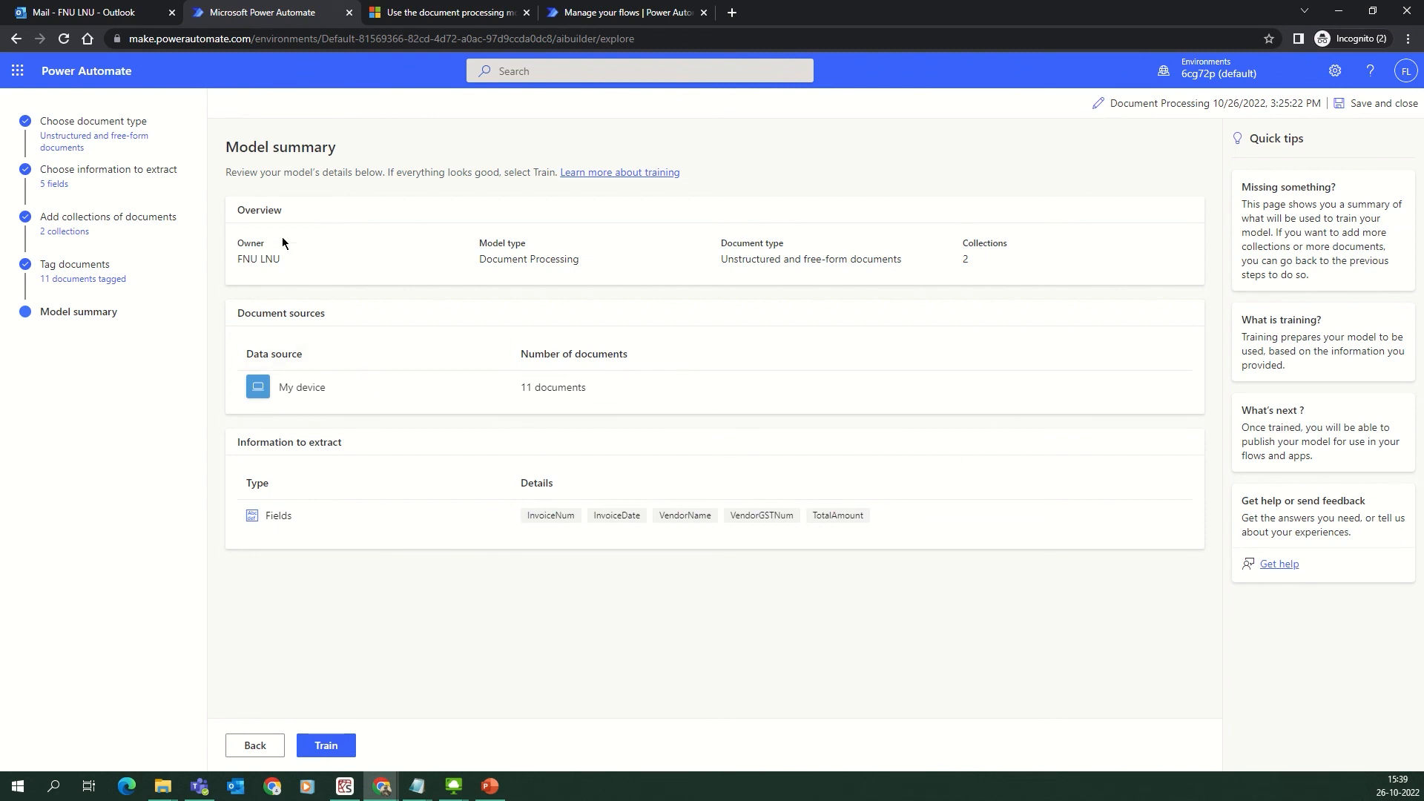
left_click_drag(296, 240, 207, 237)
left_click_drag(549, 241, 493, 240)
left_click_drag(786, 242, 716, 247)
left_click_drag(968, 246, 1025, 244)
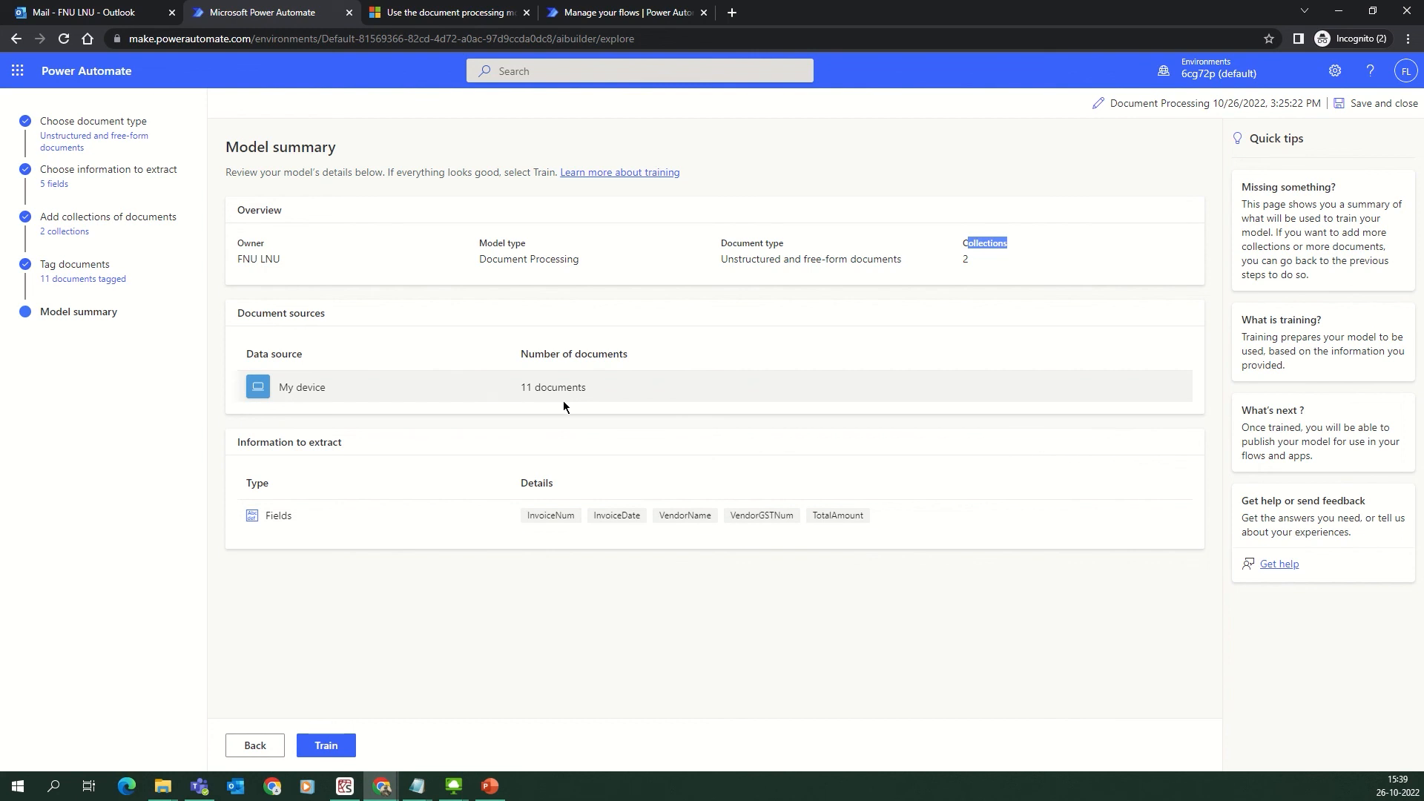
left_click(319, 747)
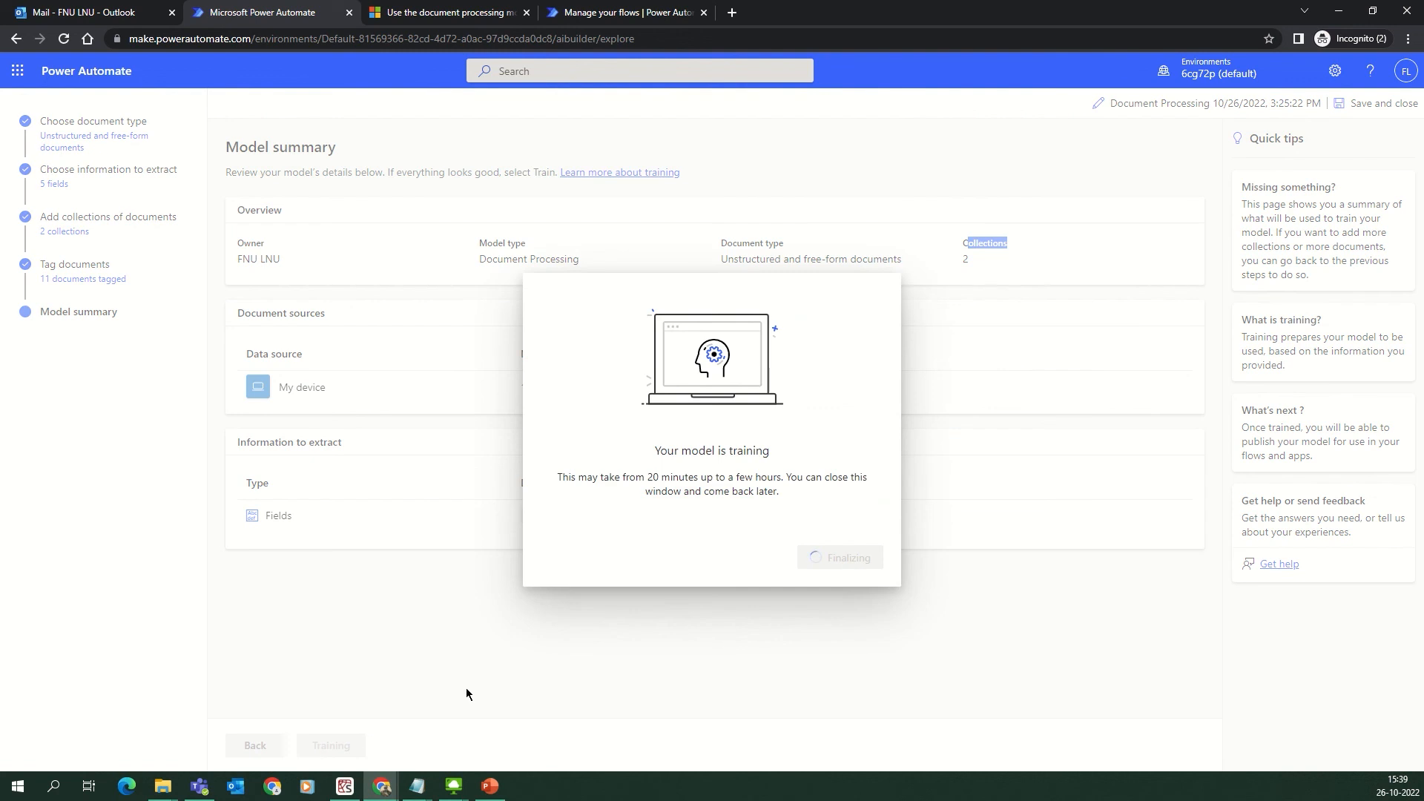